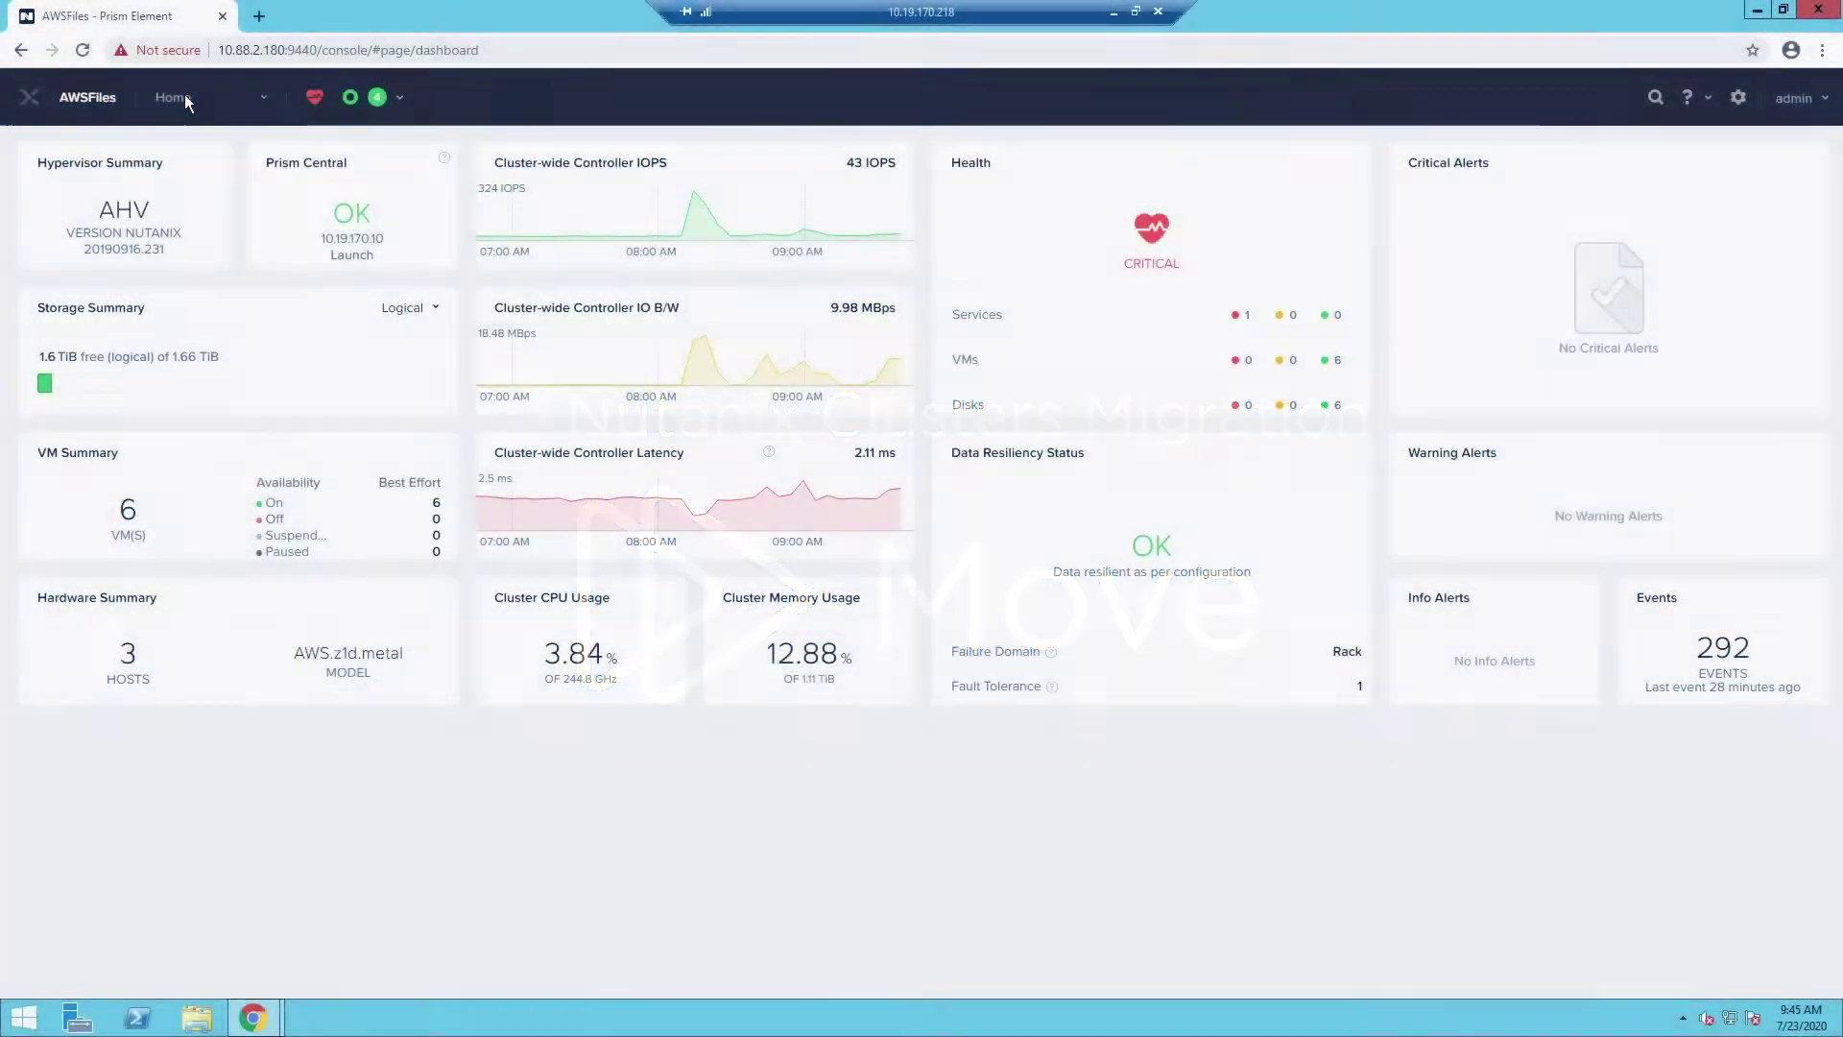
View the AWSFiles cluster's Hardware overview, then return to the Home dashboard
left_click(184, 94)
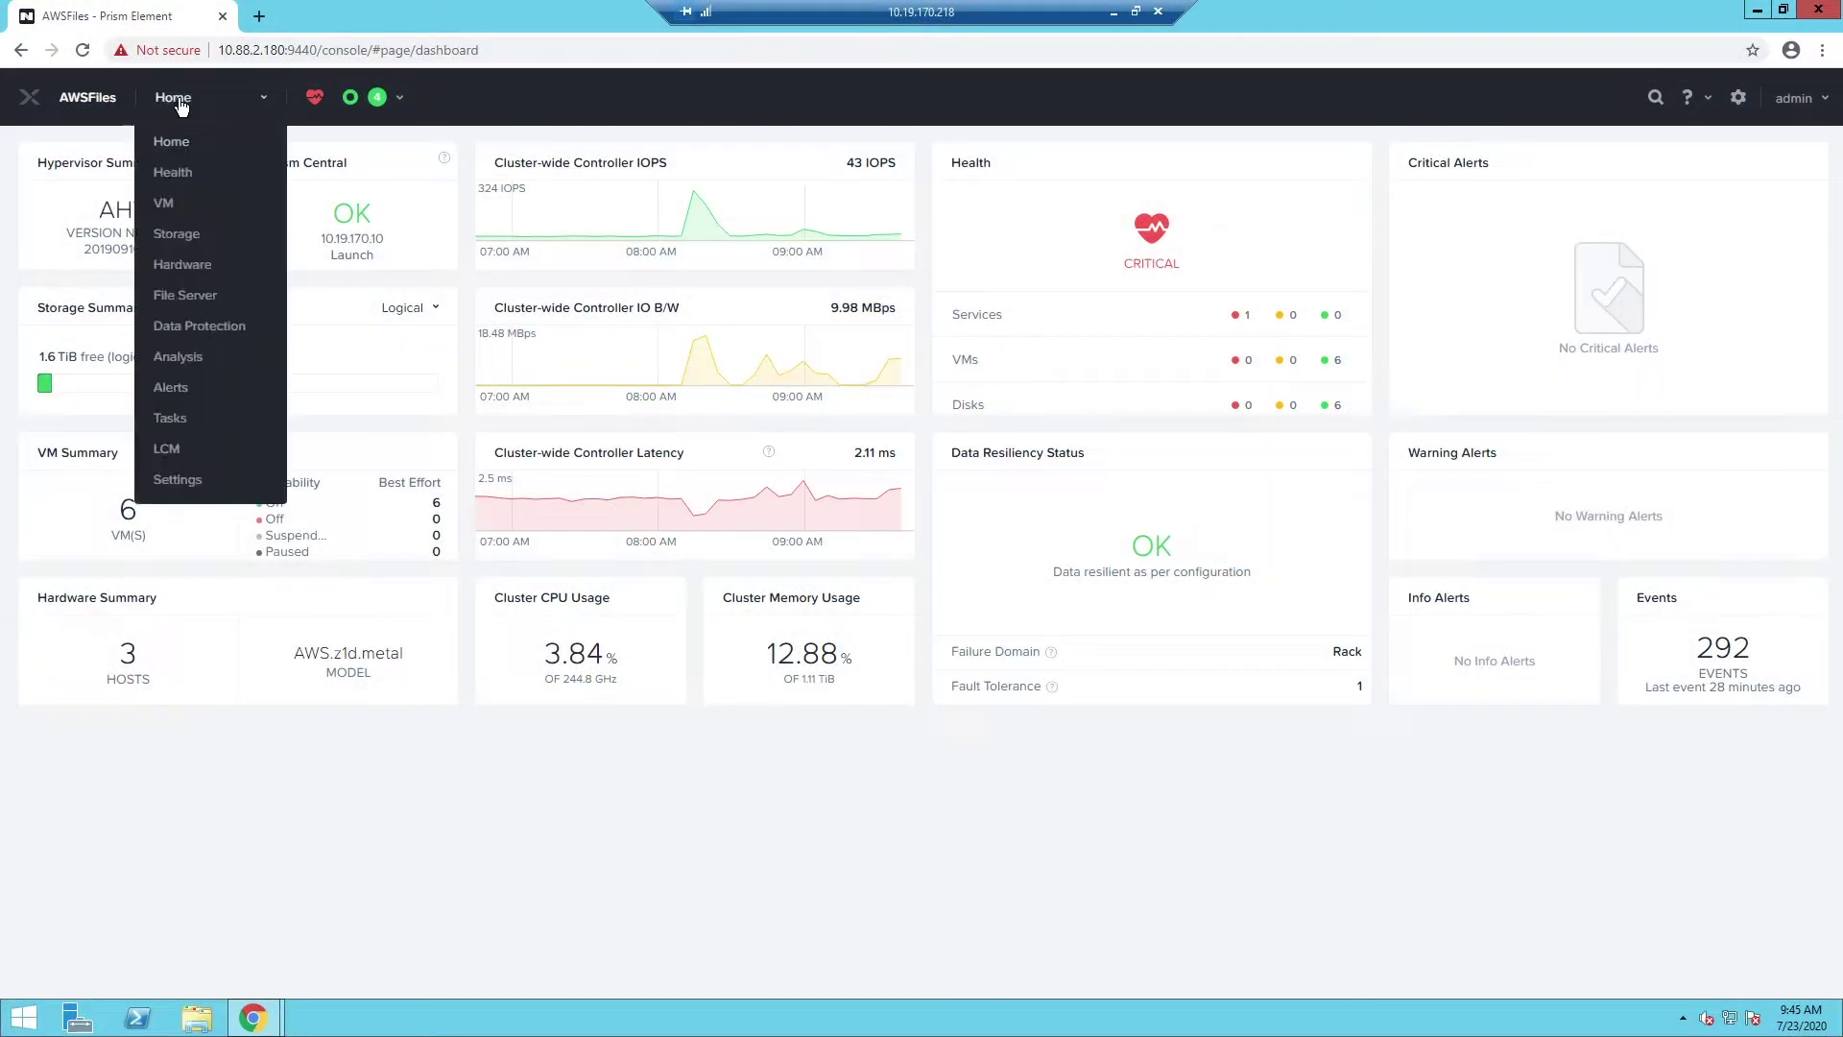
left_click(188, 265)
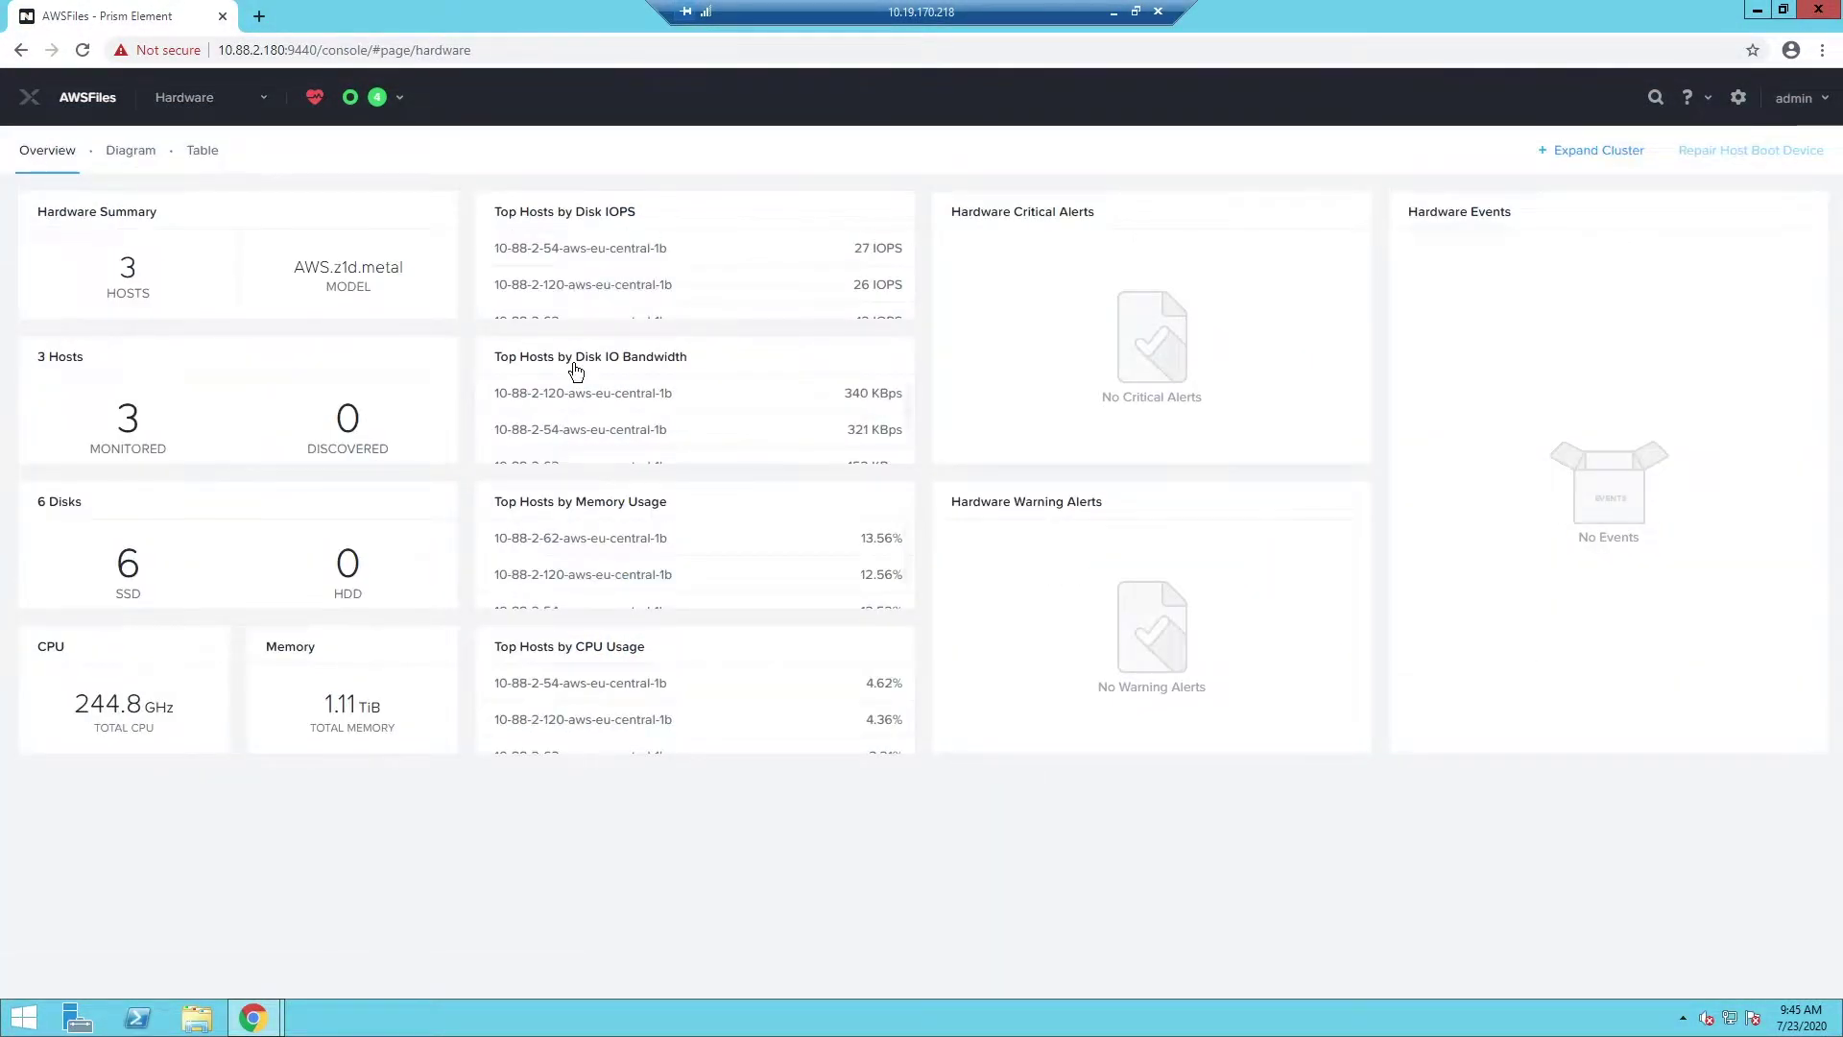
left_click(213, 96)
left_click(177, 137)
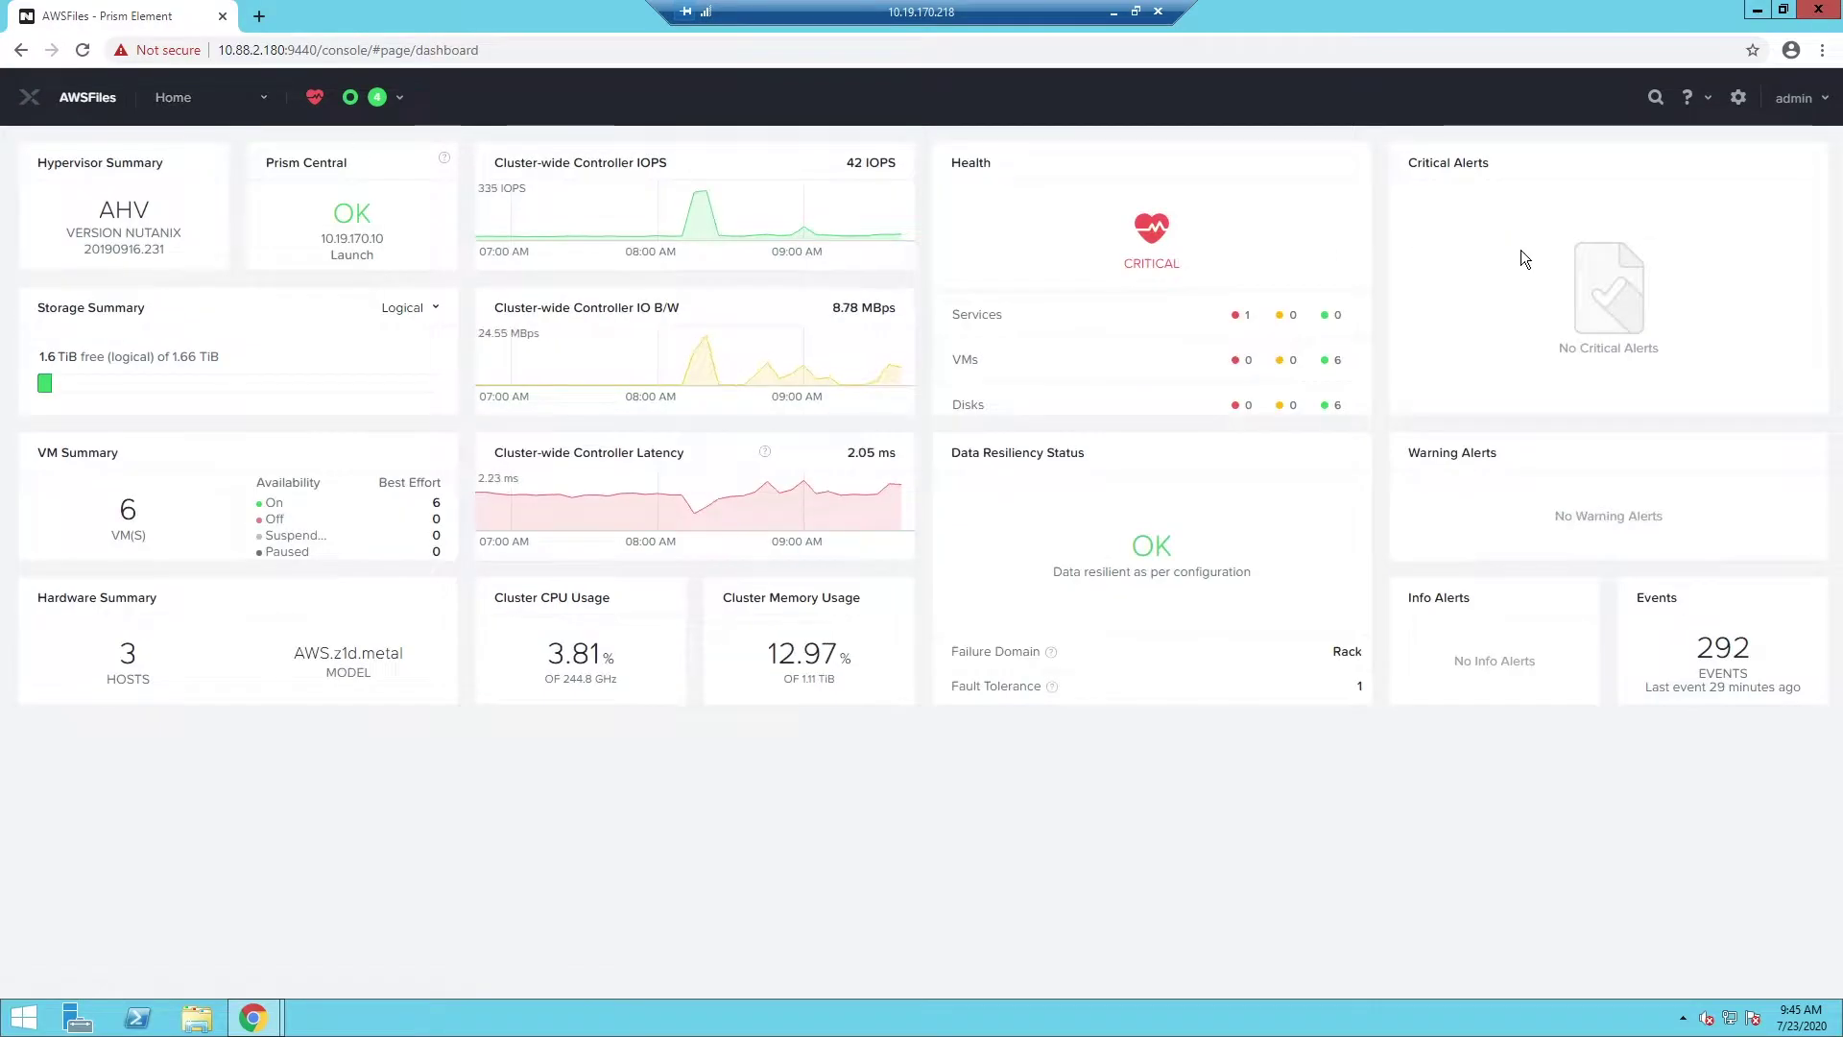
Check the Image Configuration upload dialog, cancel it, and go to the VM page to view DAT-Move
left_click(1738, 97)
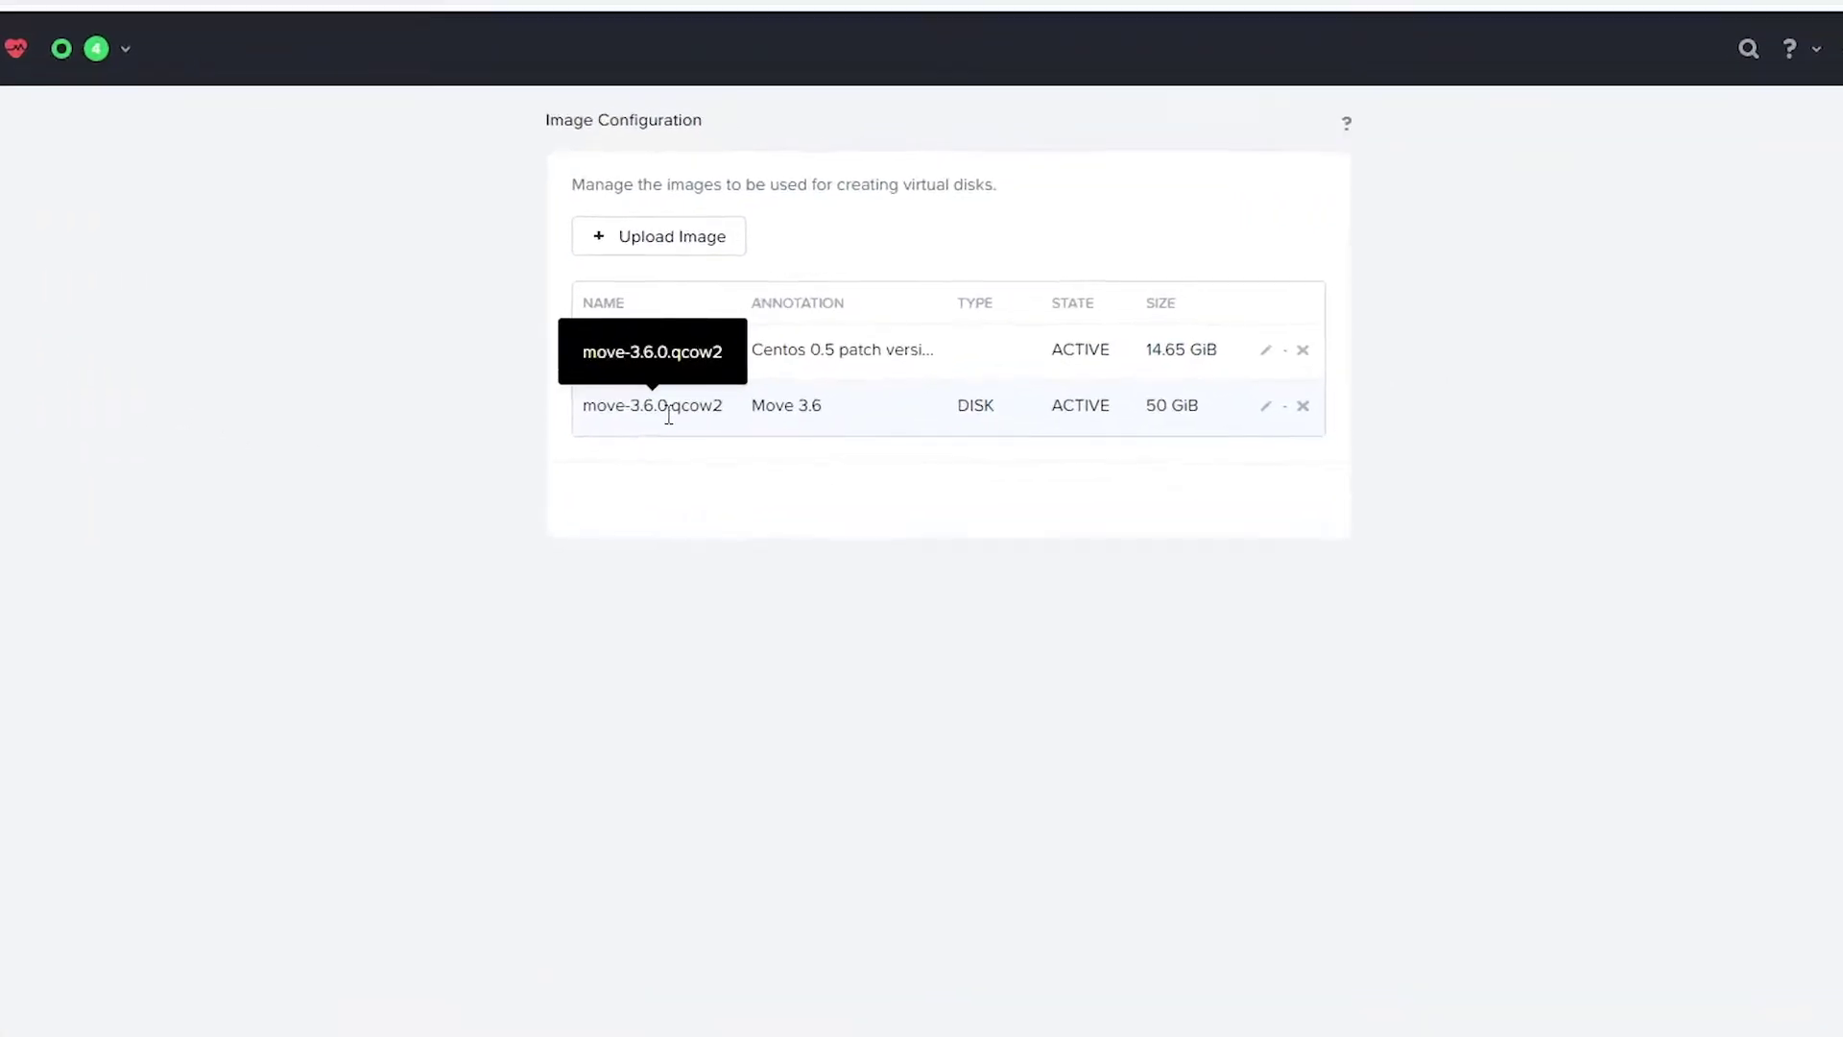
left_click(683, 236)
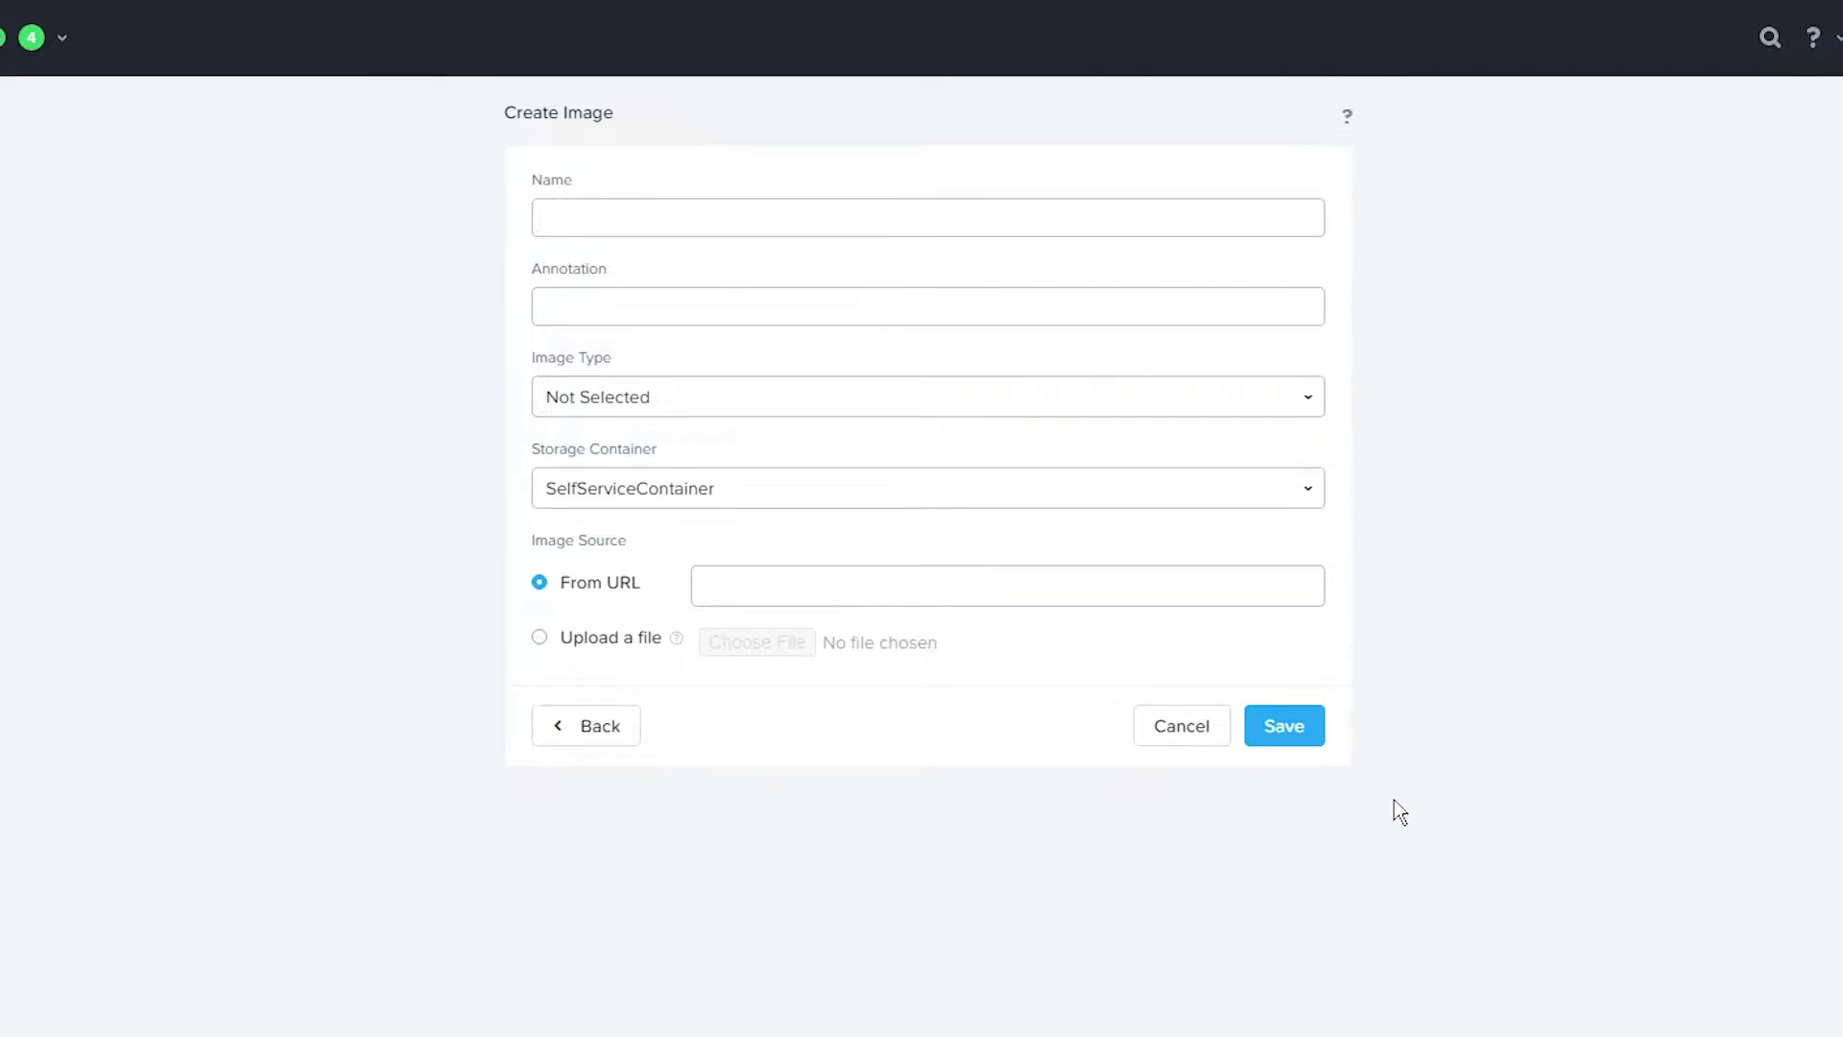
left_click(1182, 726)
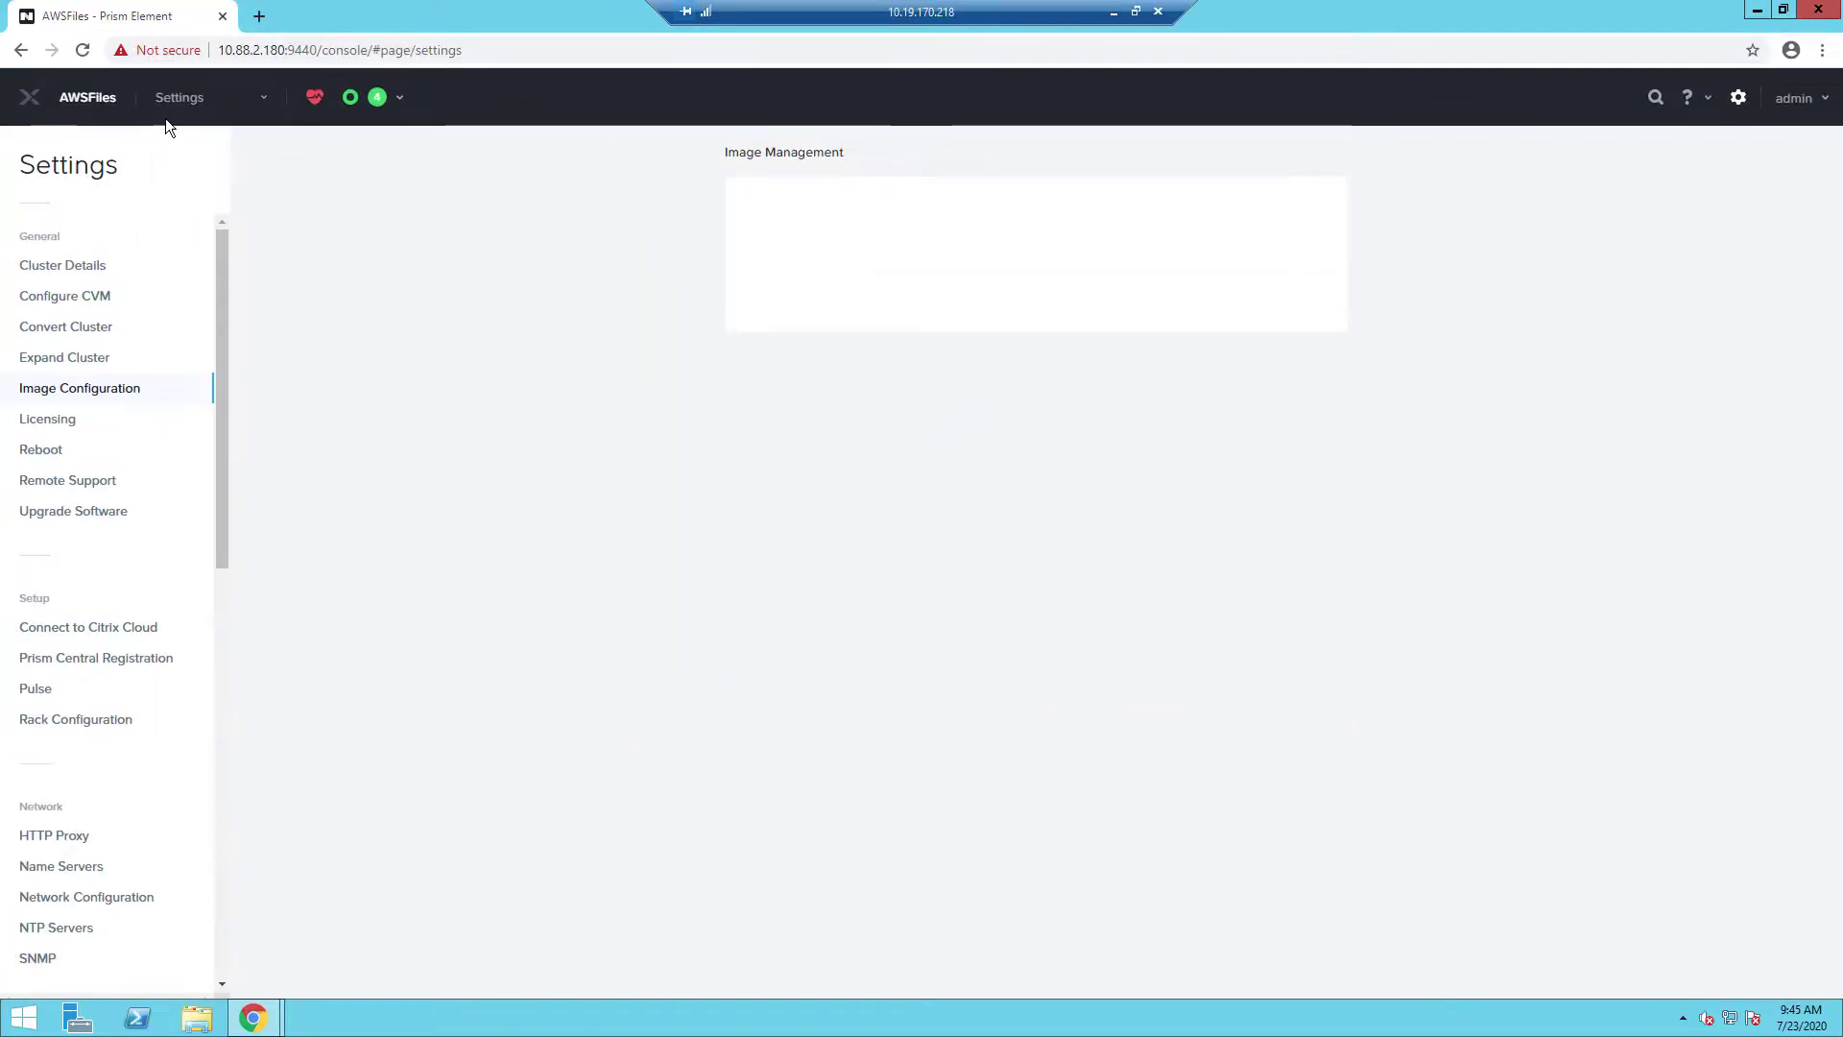
left_click(179, 100)
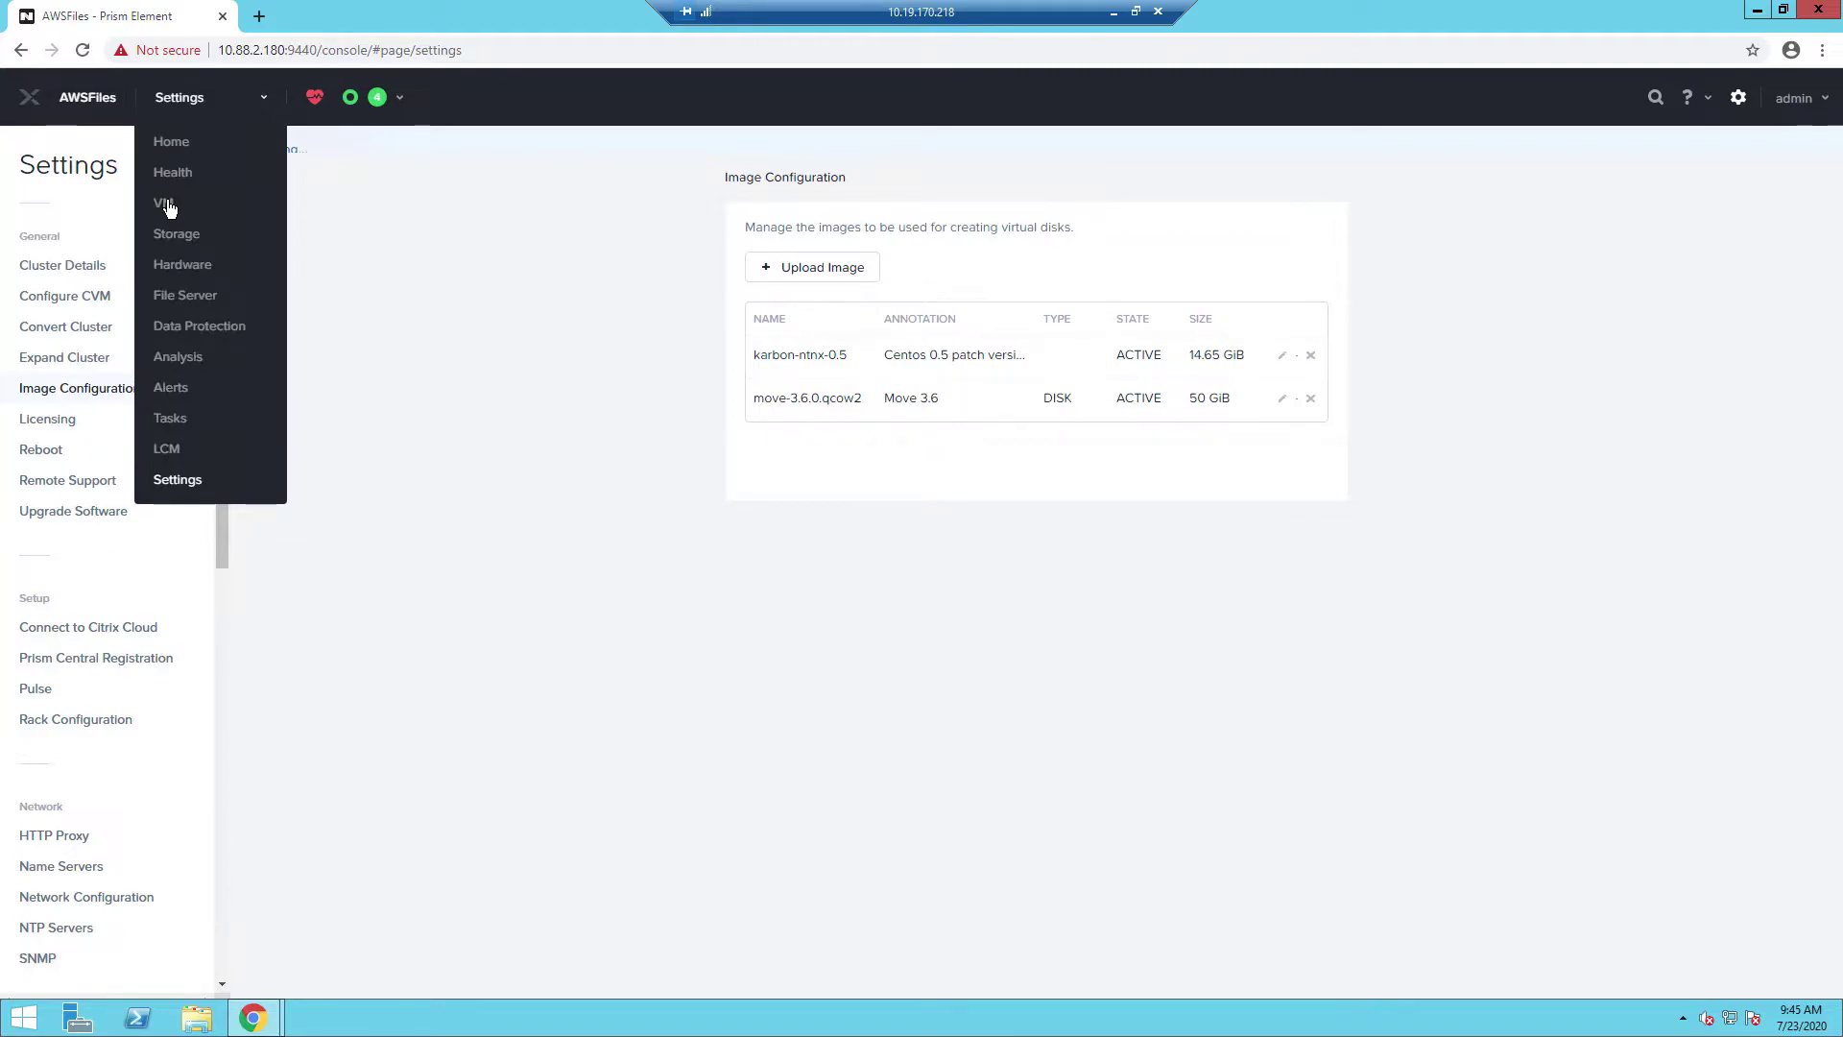
left_click(165, 204)
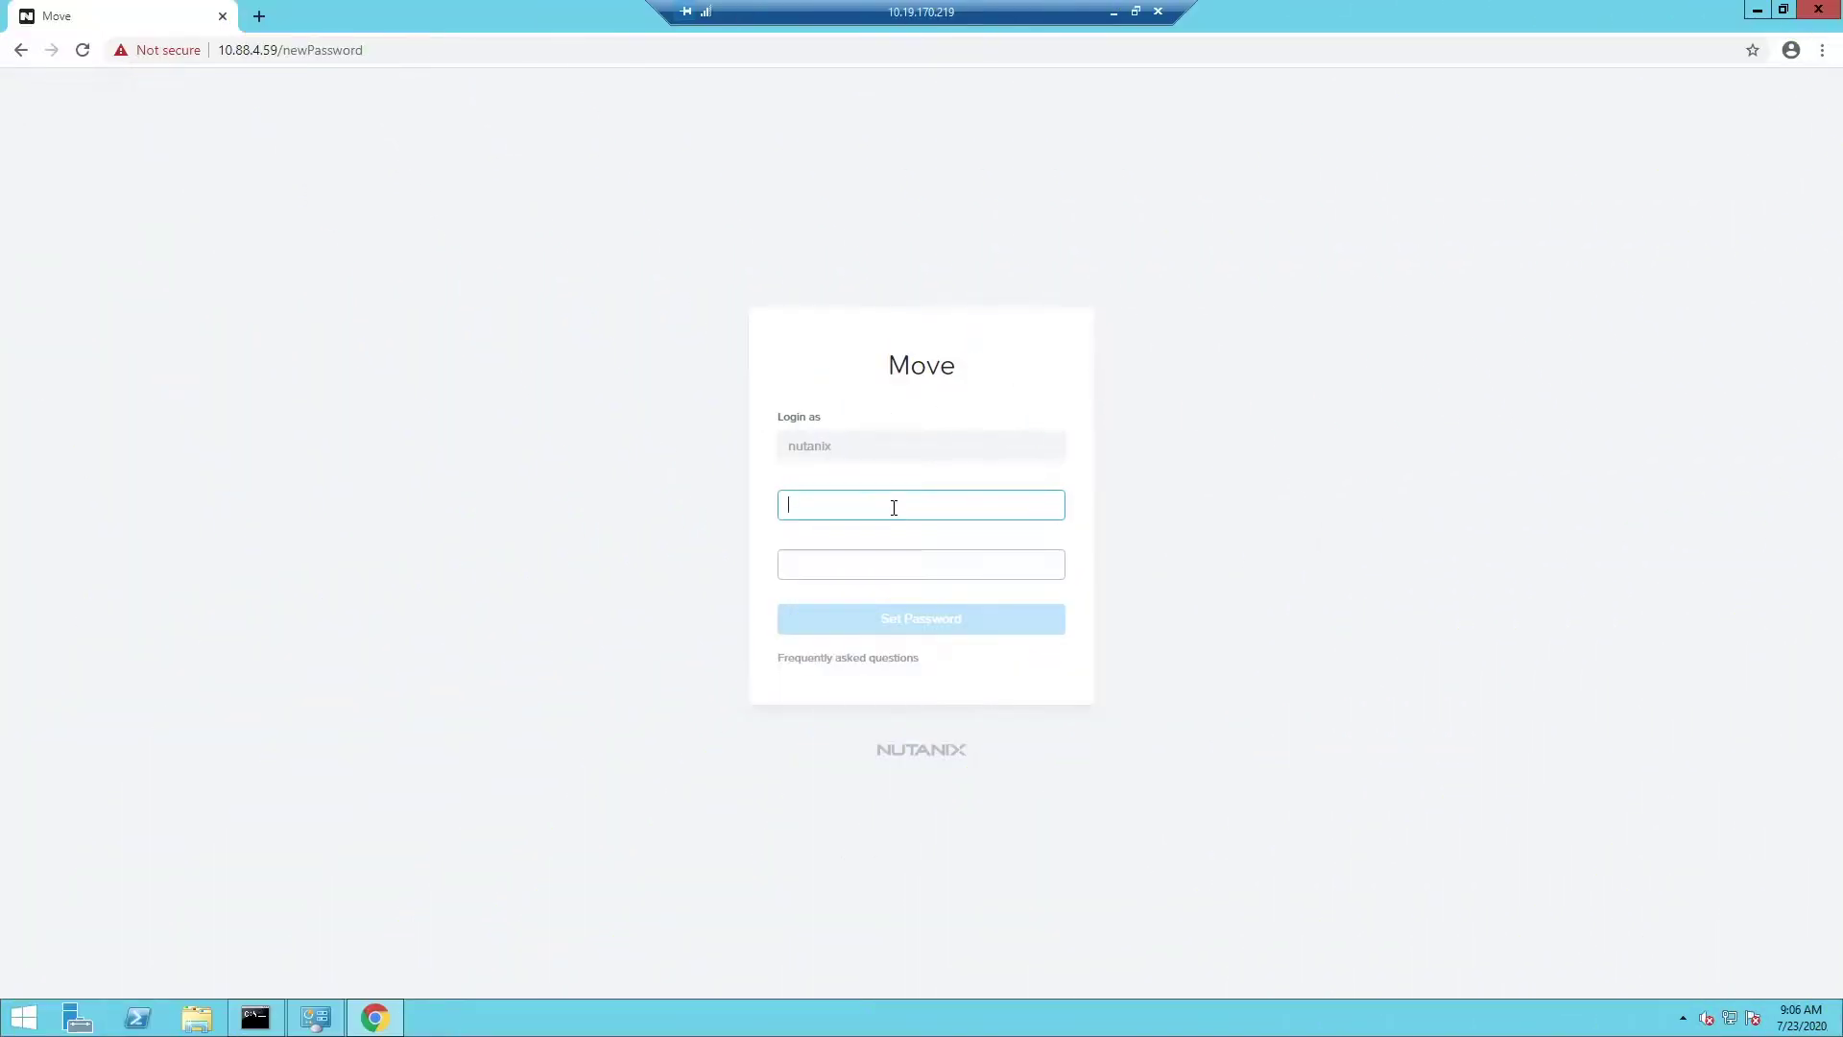
Set and confirm a new password for the nutanix account, then log in to Move with it
type("tanix/4u")
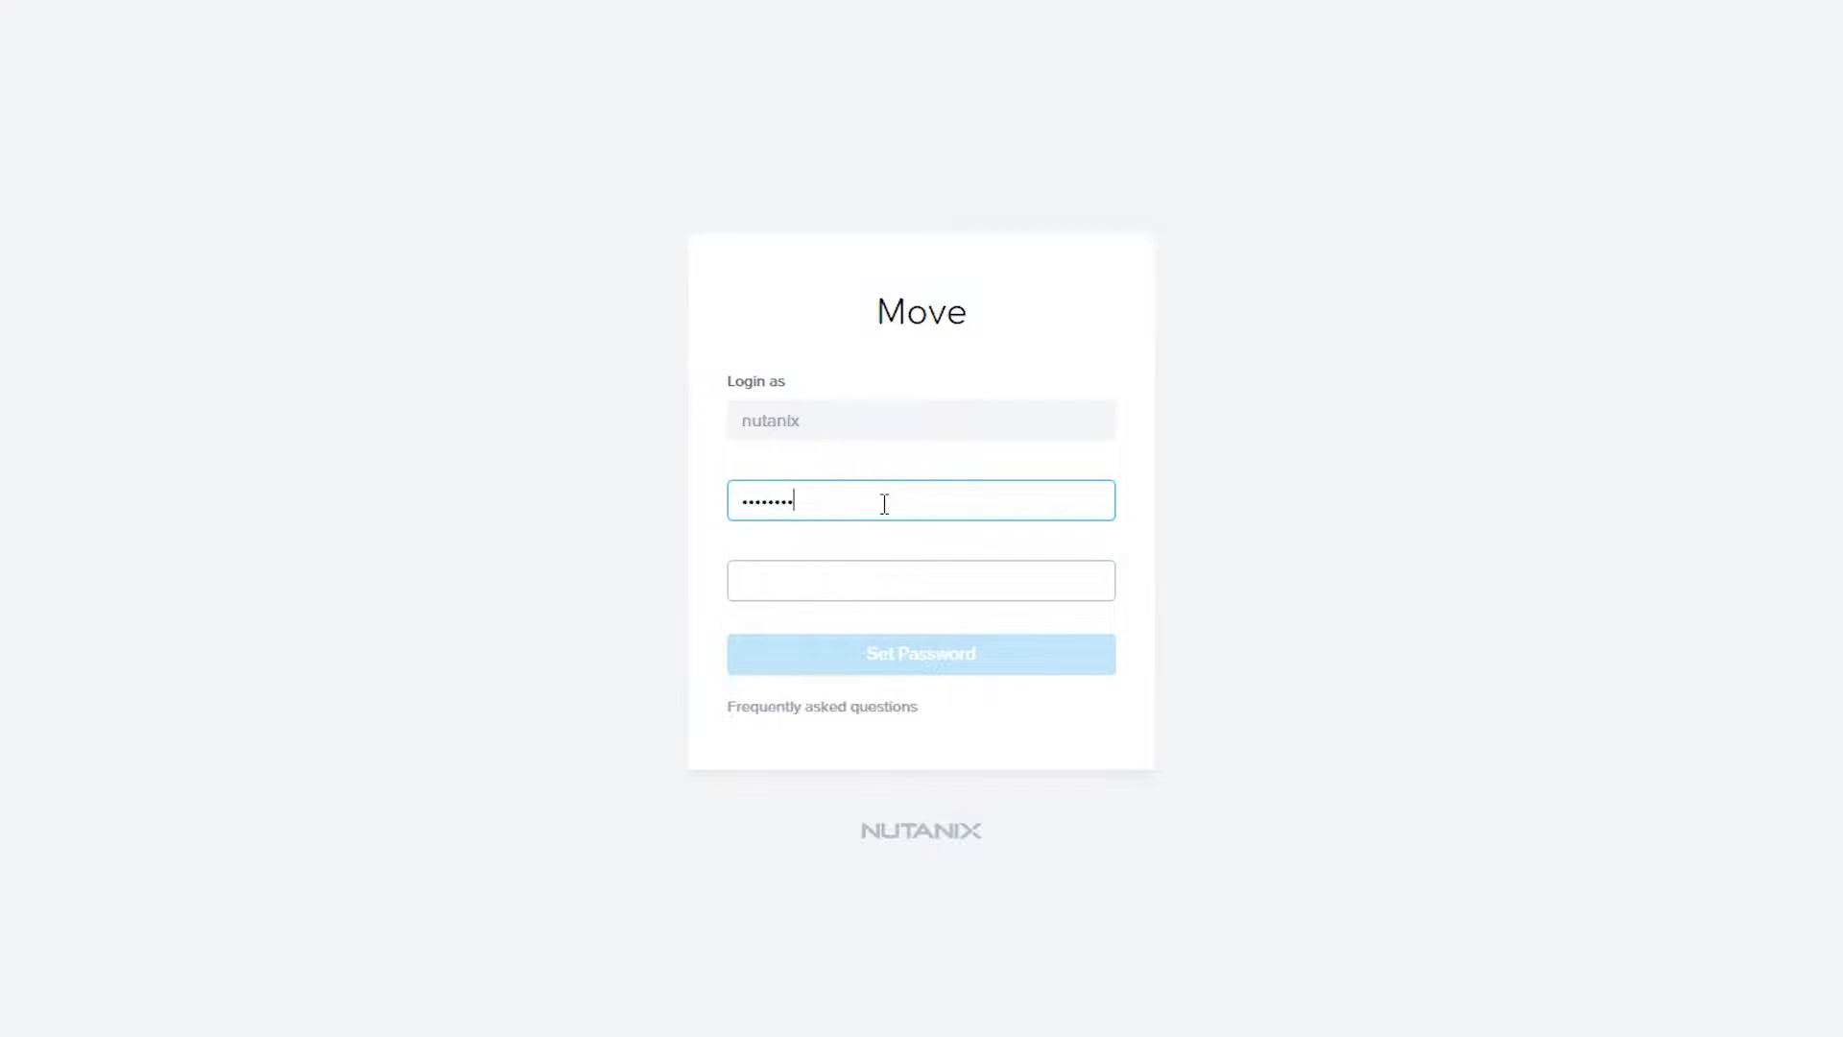
key("Tab")
type("nutanix/4u")
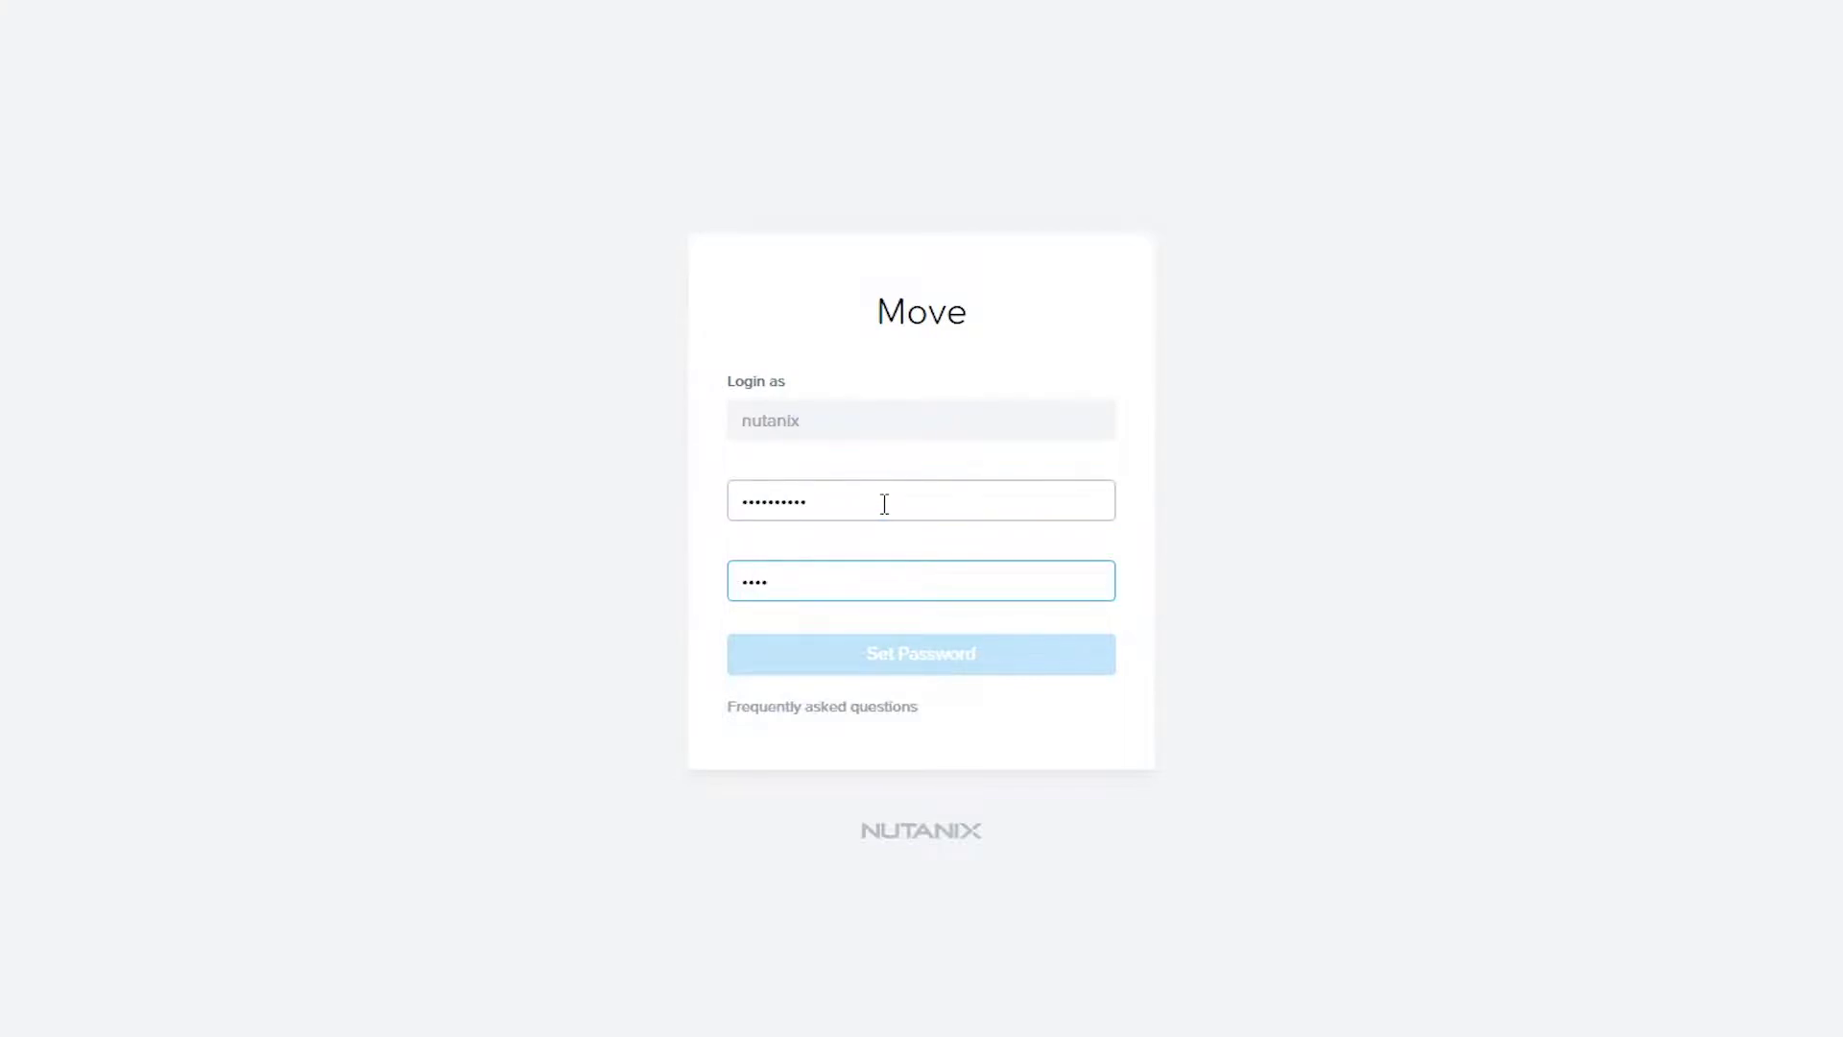
key("Return")
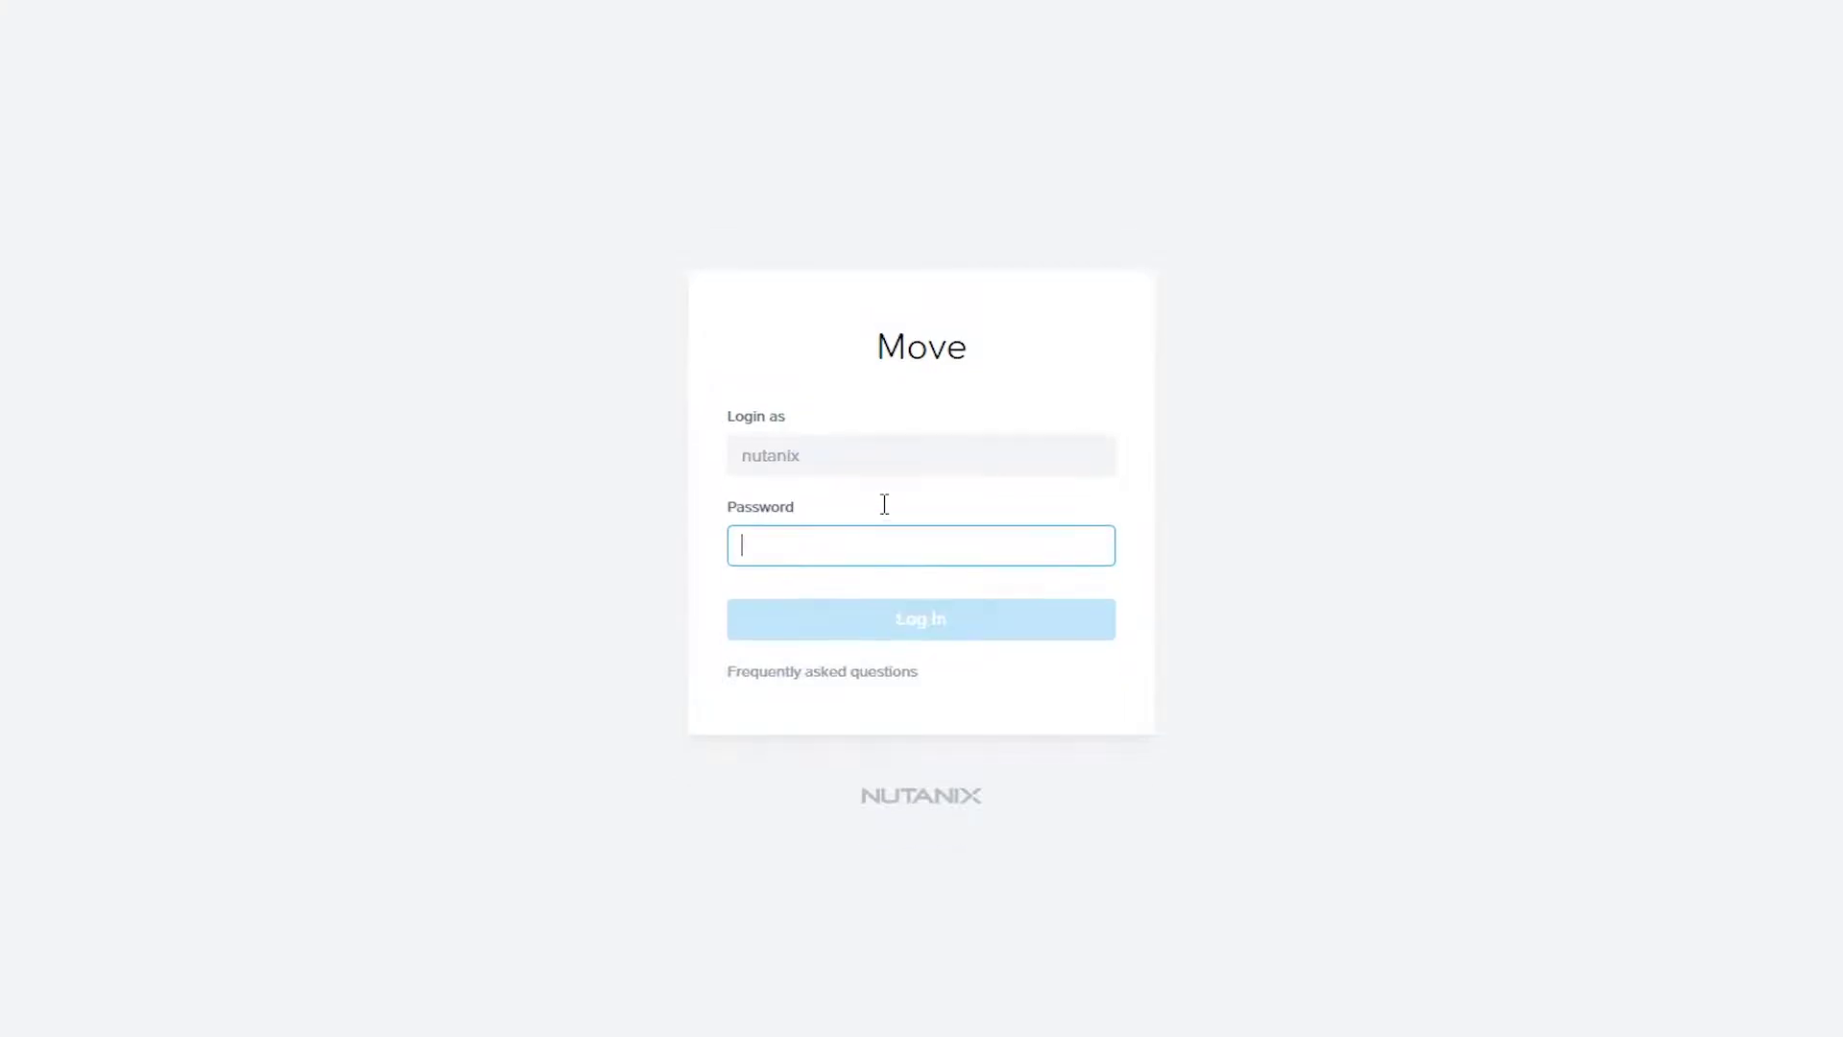
type("nutanix/4u")
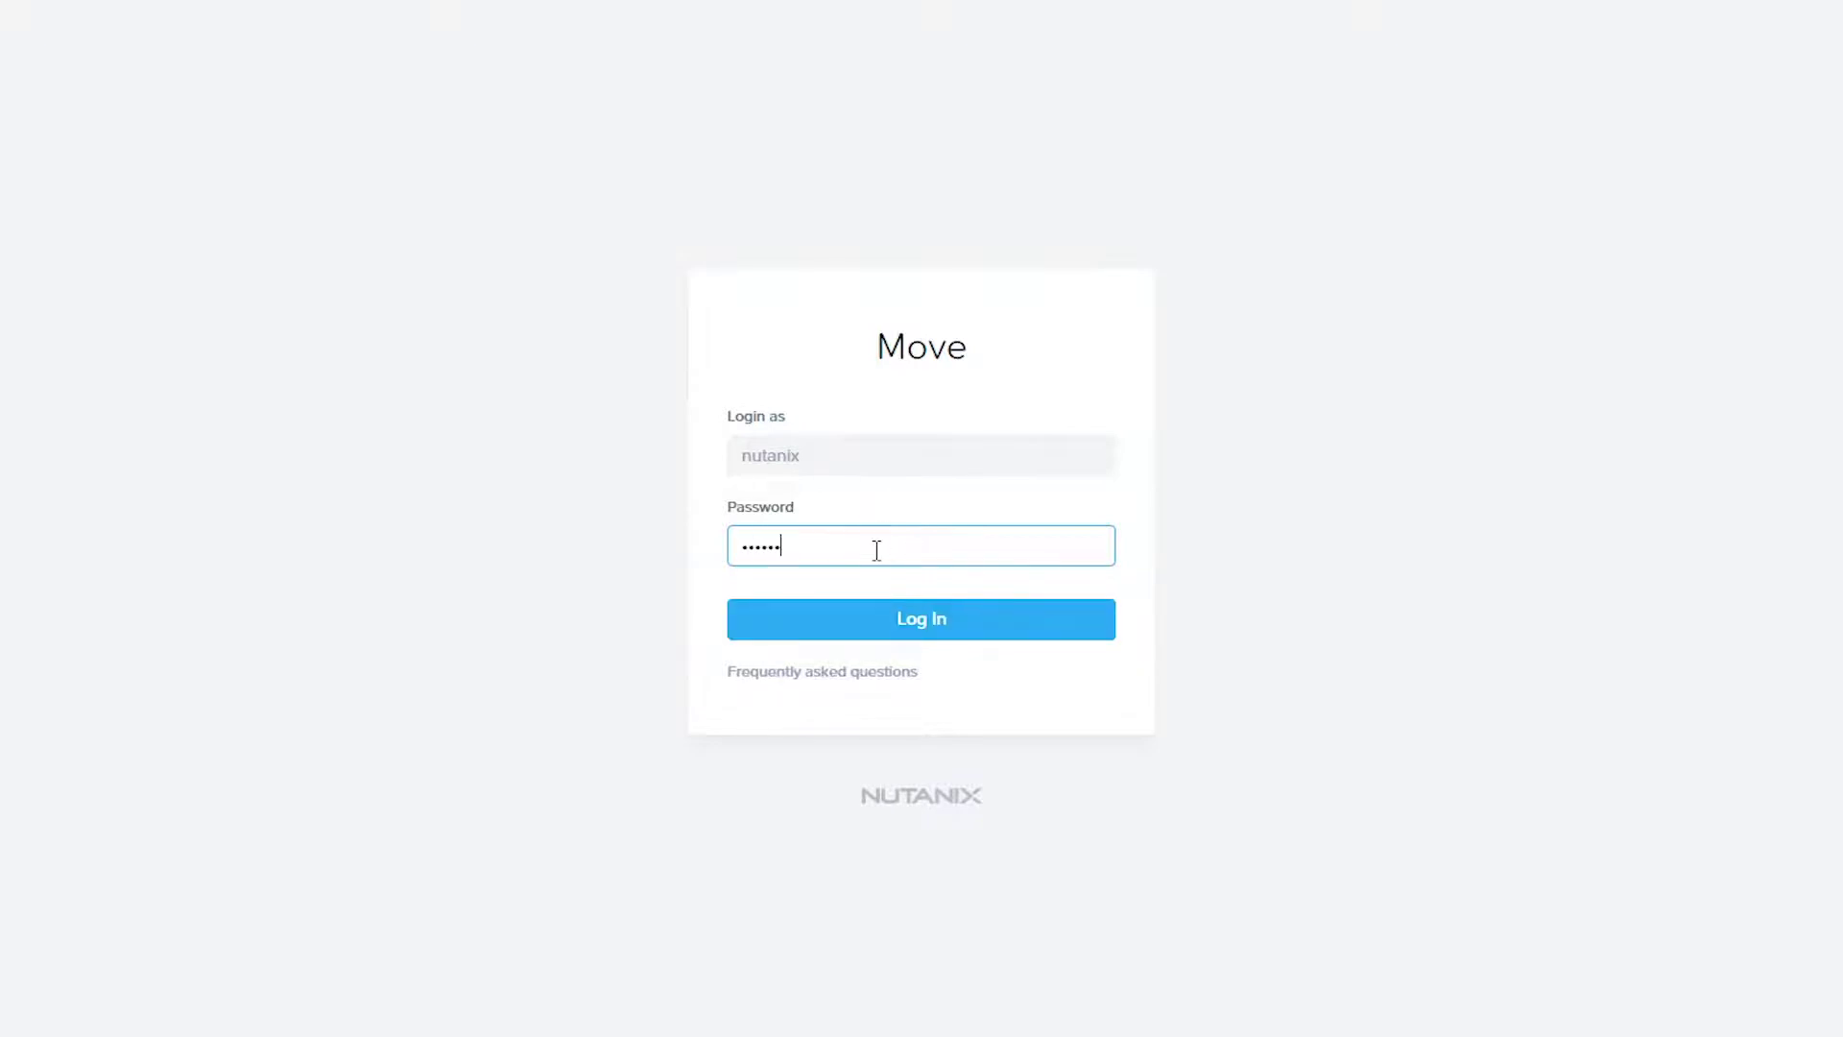
left_click(853, 624)
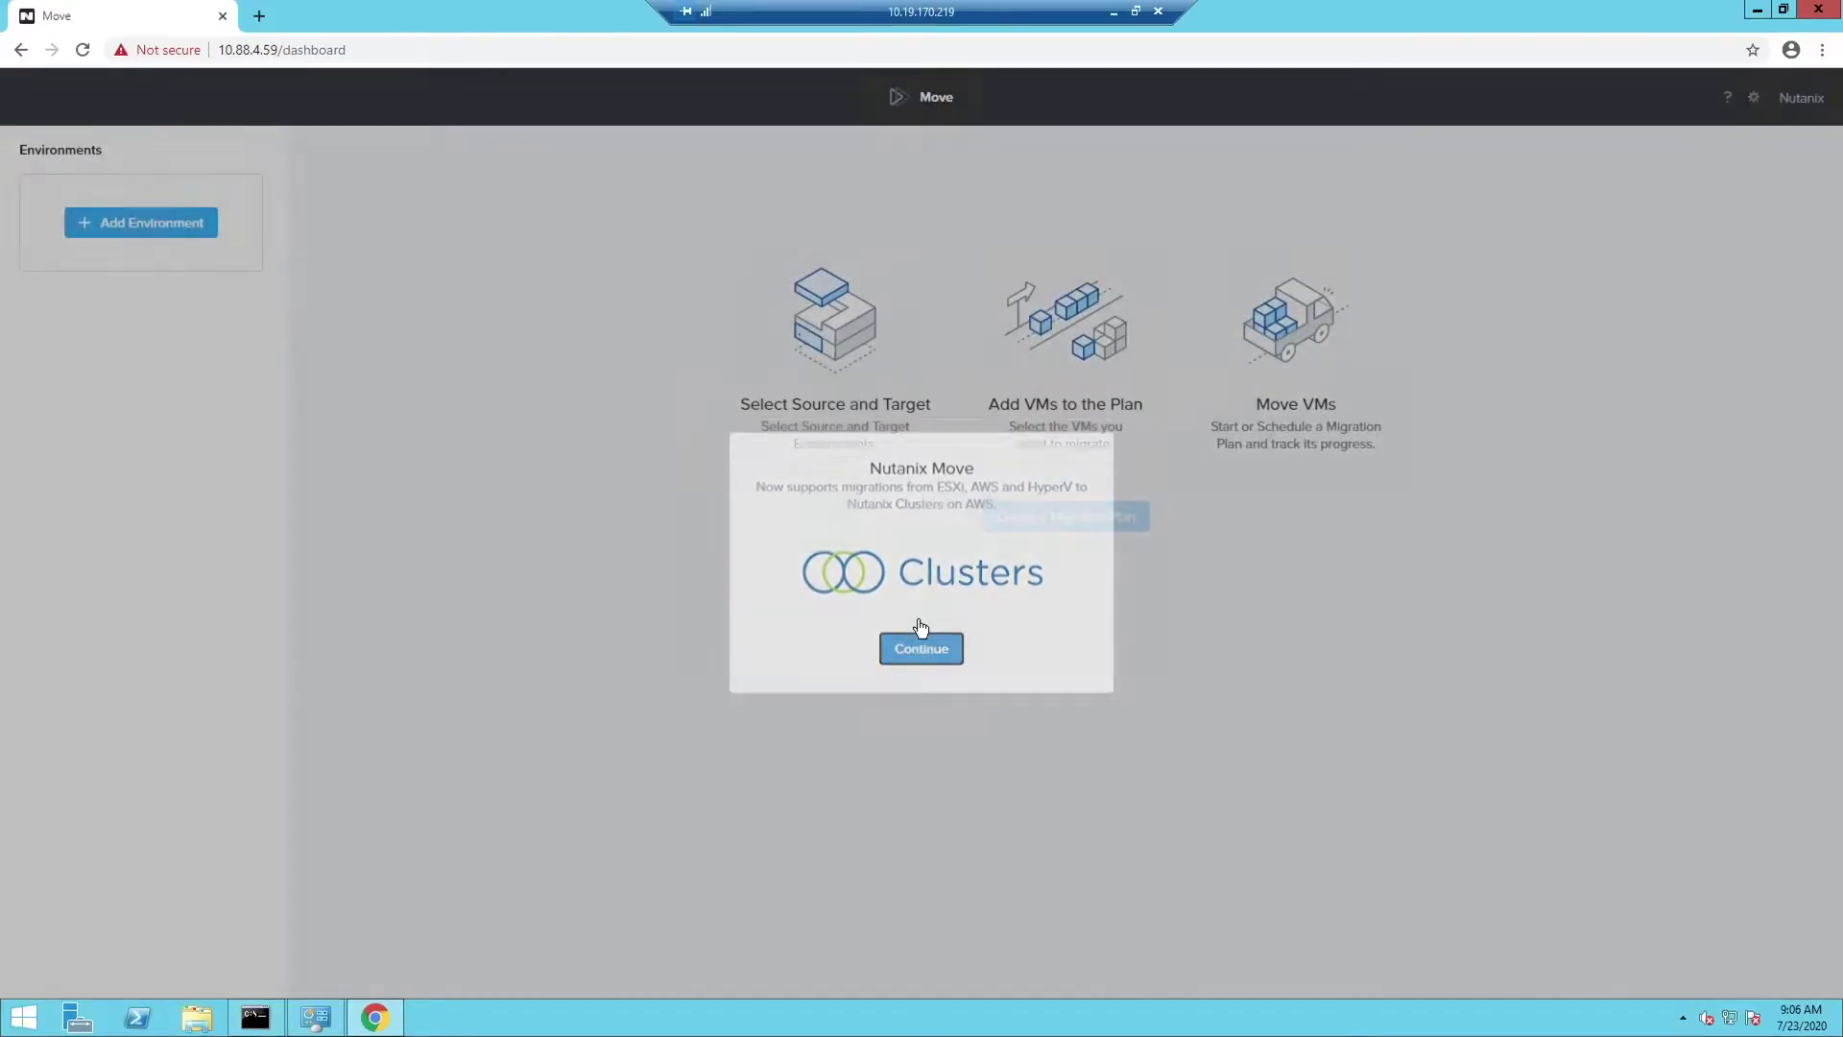
Add VMware ESXi source environment 'Esxi' for vCenter 10.19.170.204 with administrator credentials
left_click(922, 654)
left_click(173, 230)
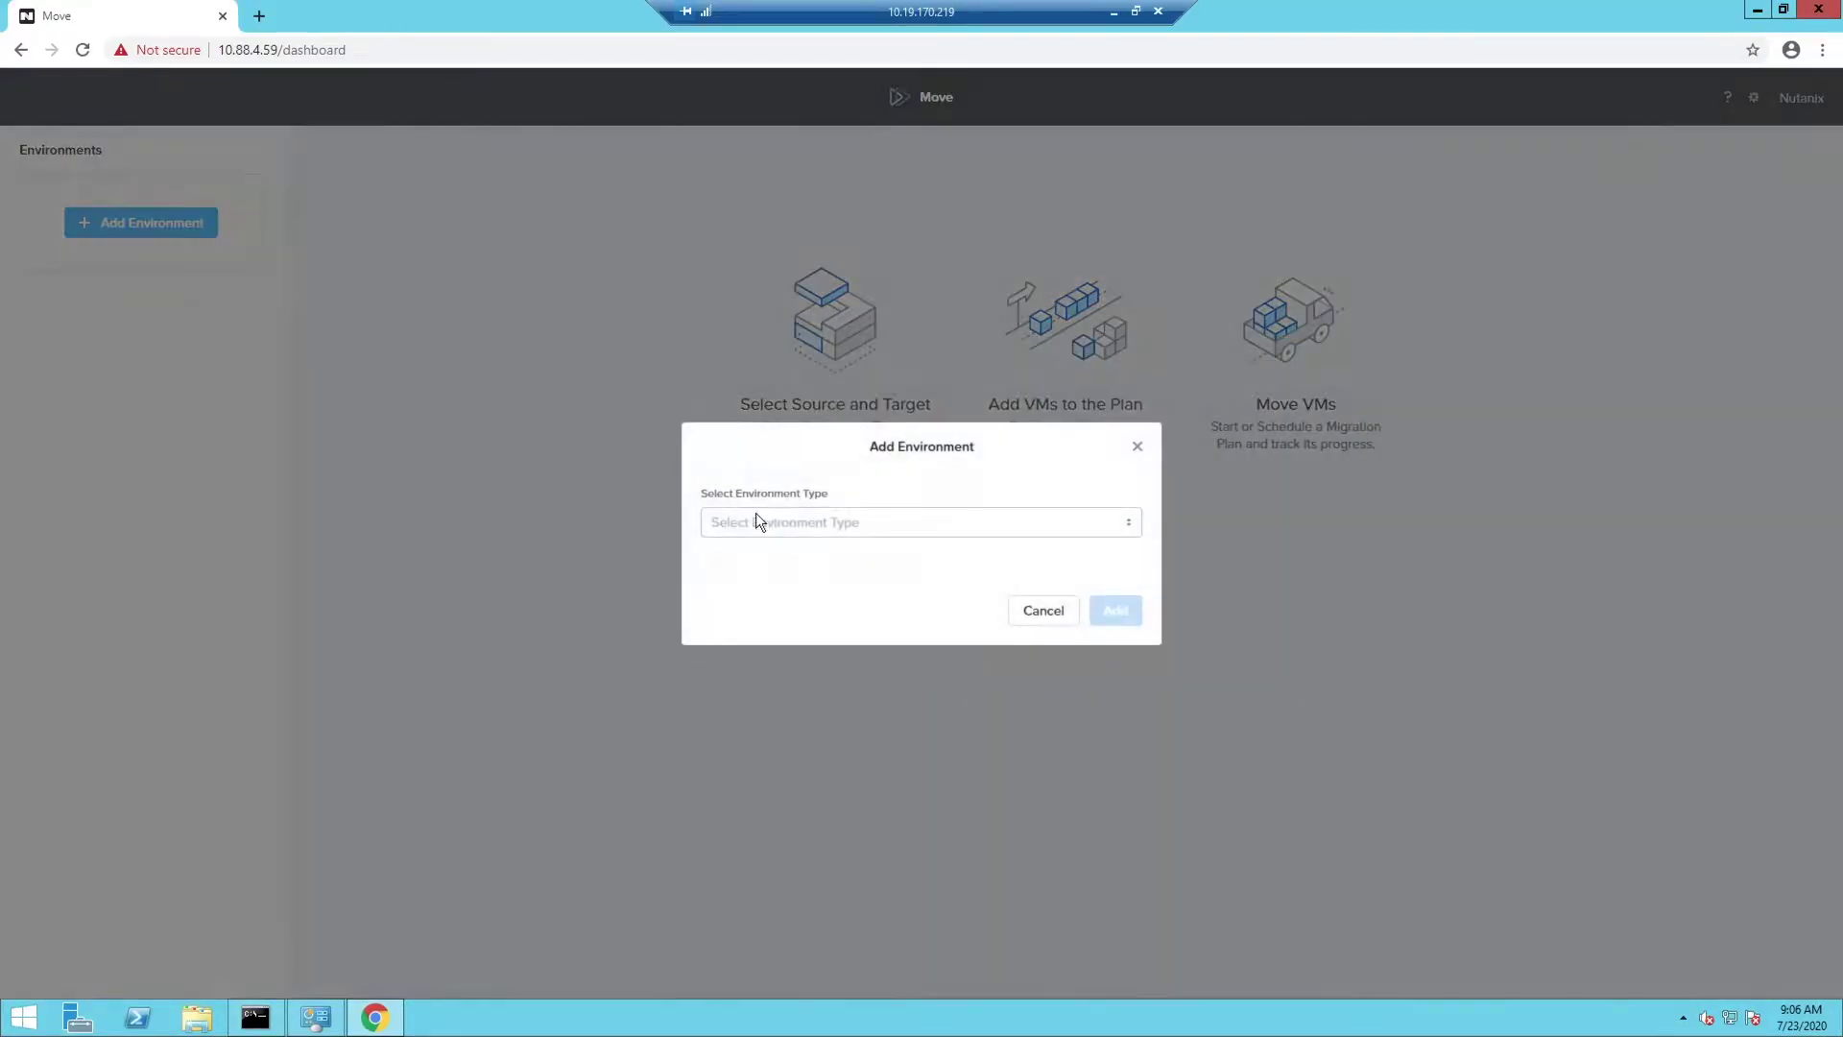
left_click(756, 522)
left_click(765, 552)
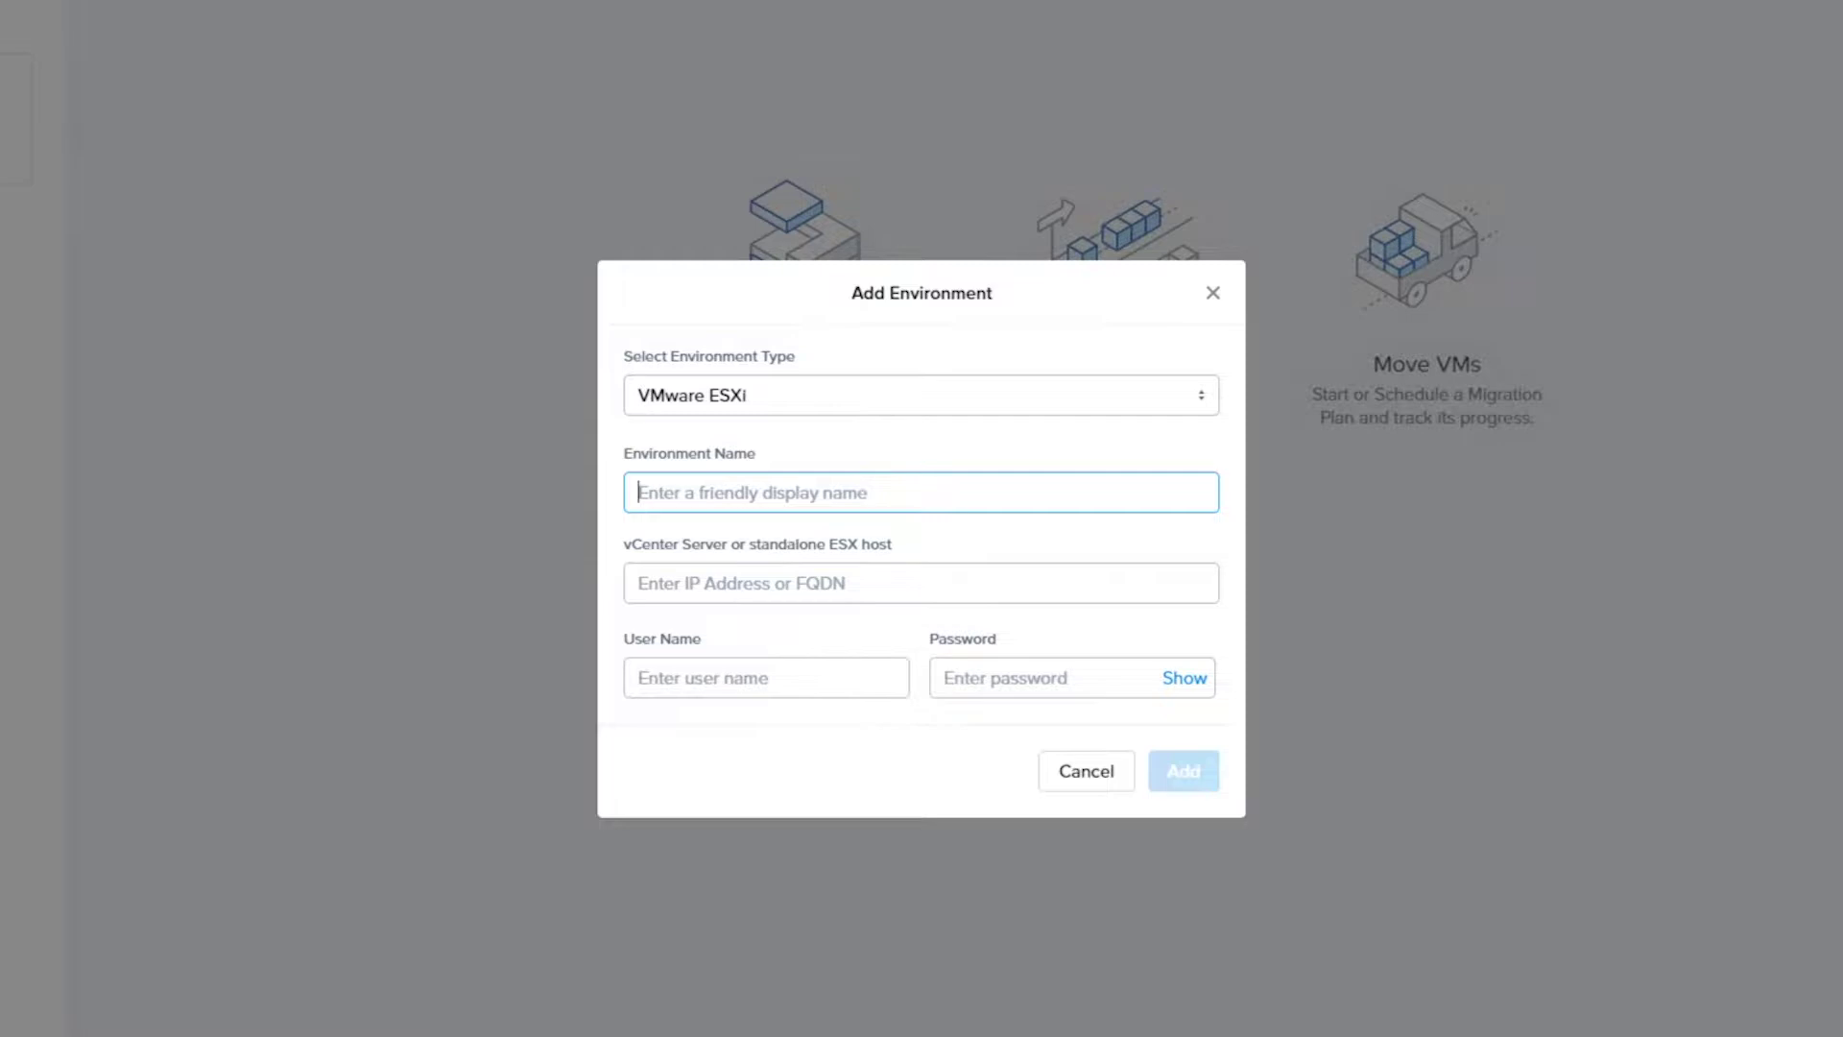
type("Esxi")
key("Tab")
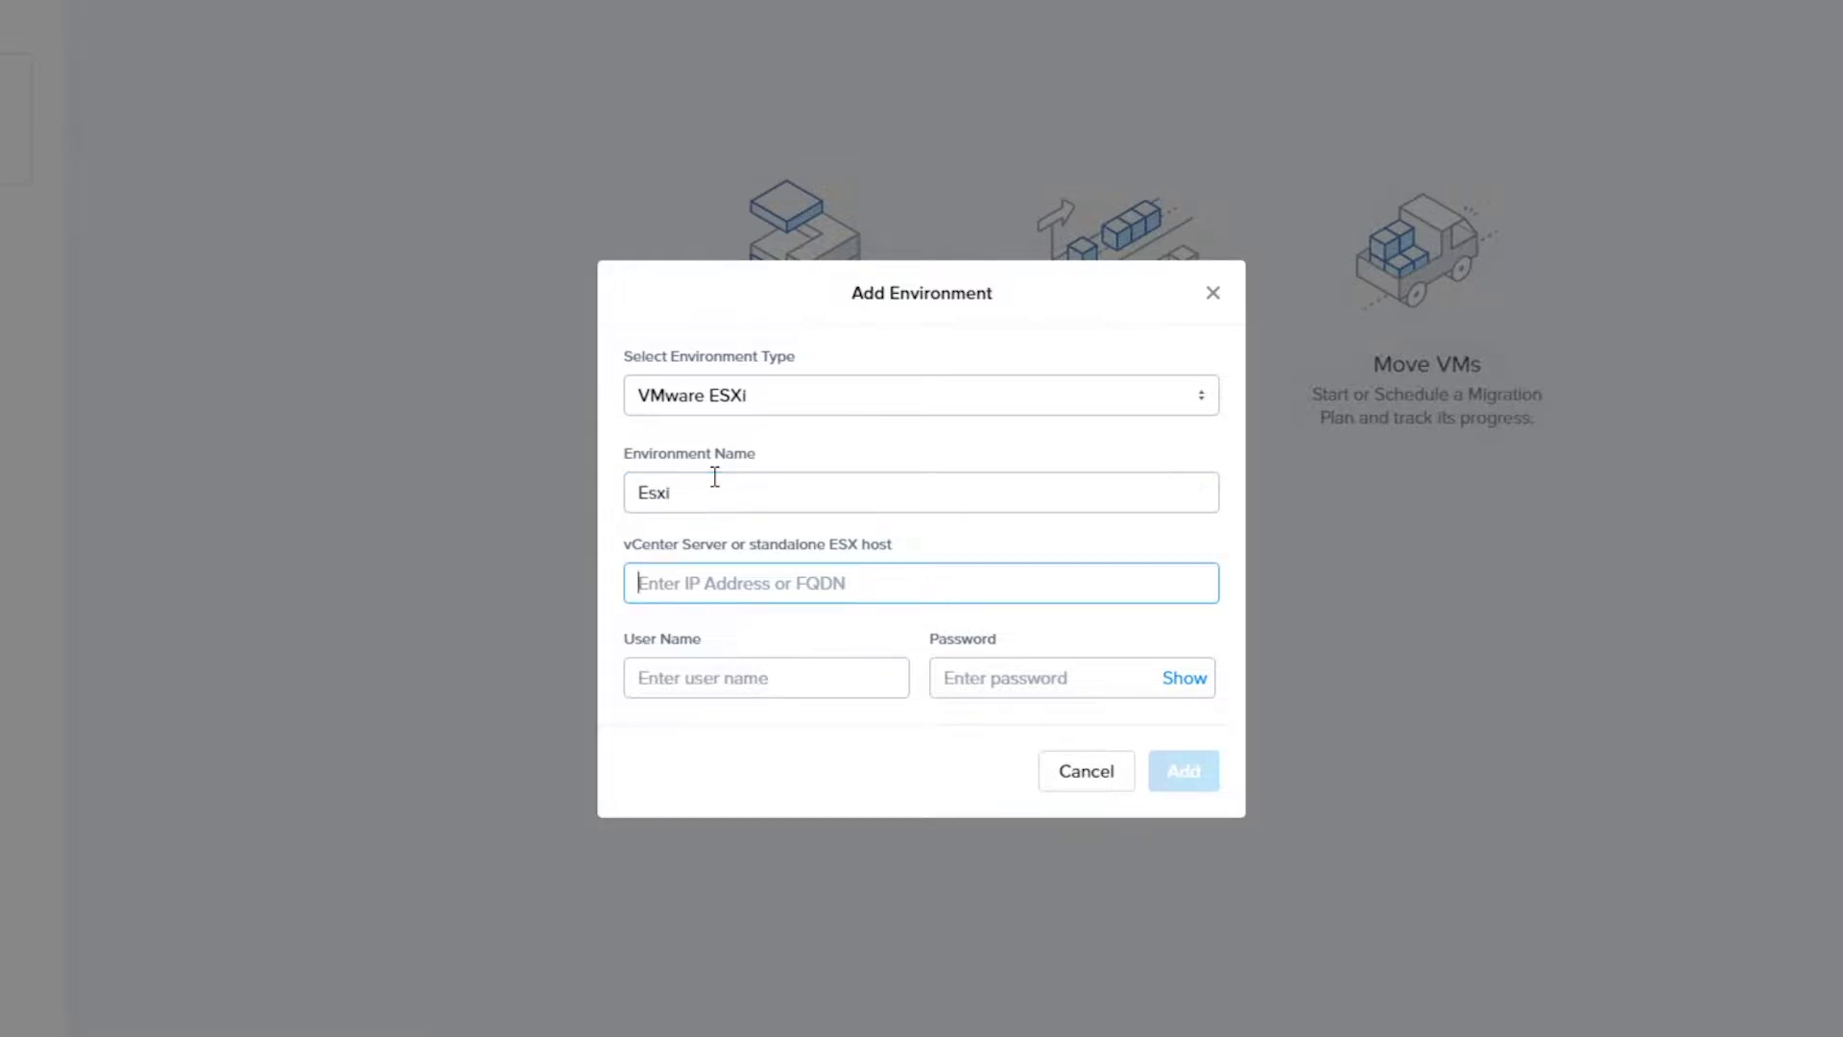
type("10.19.17")
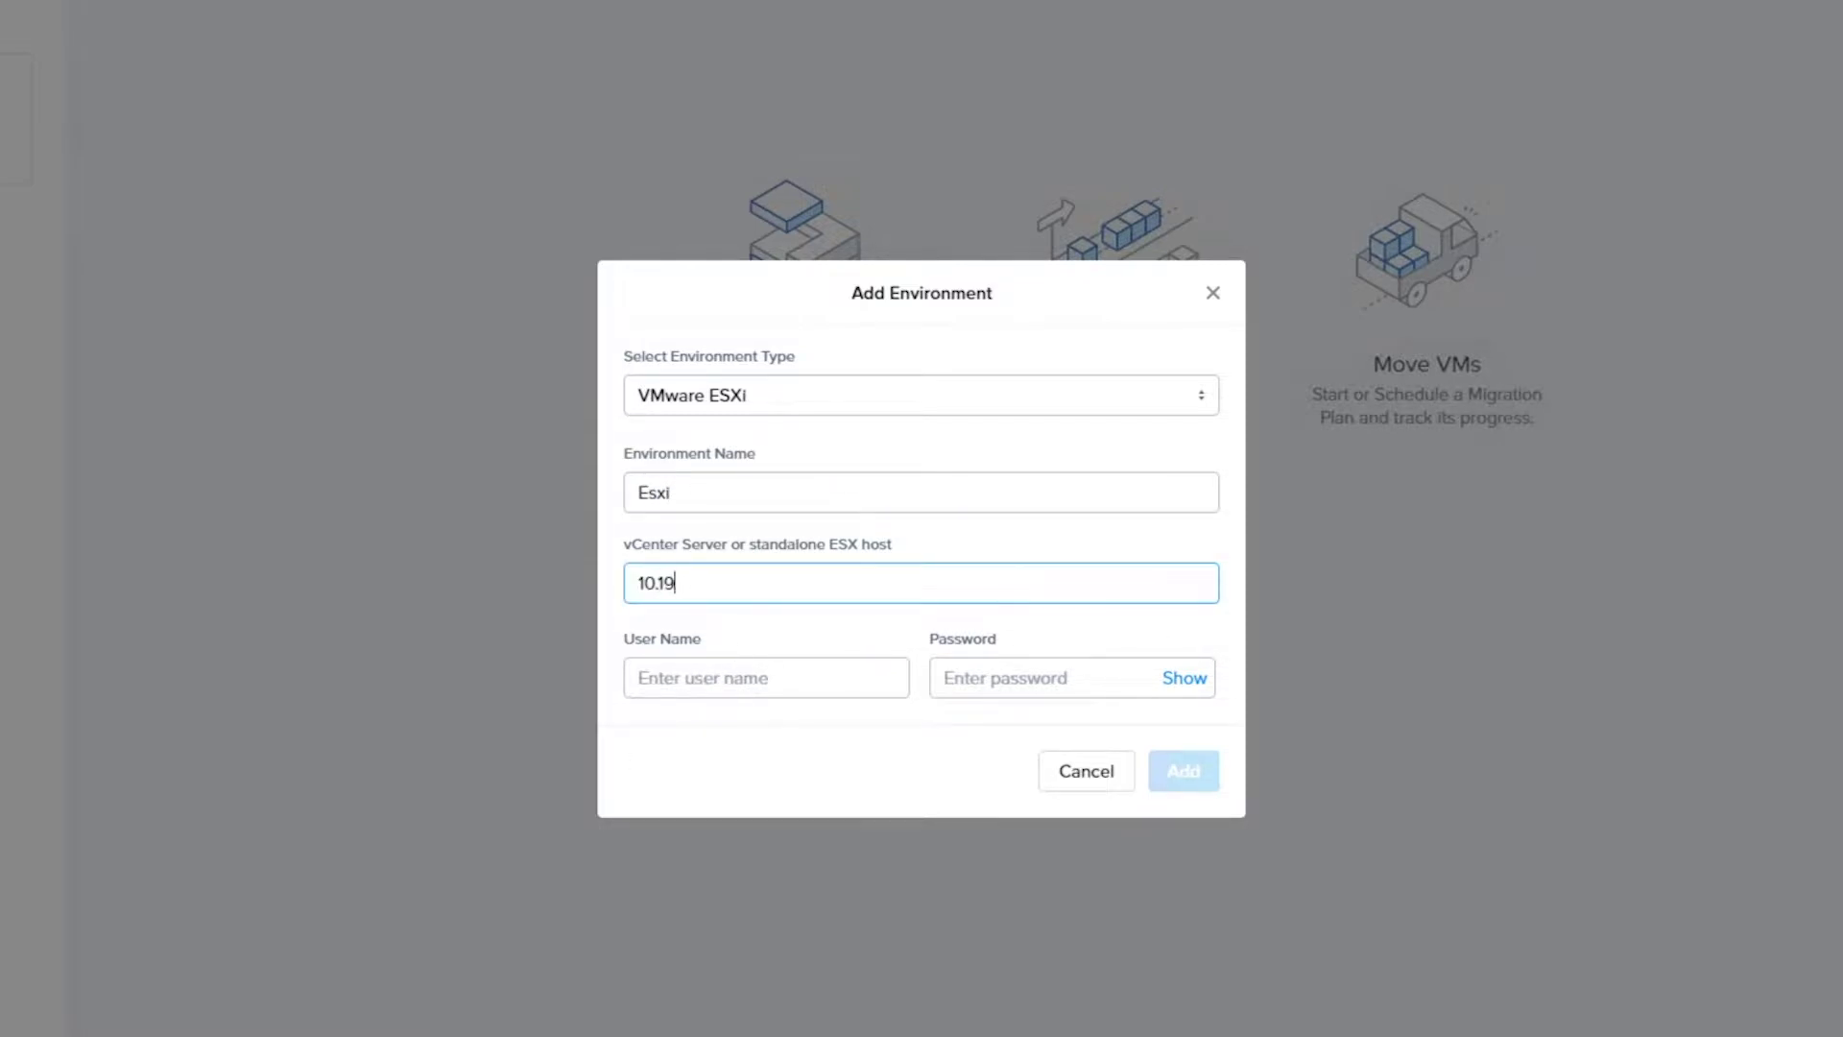
type("0.204")
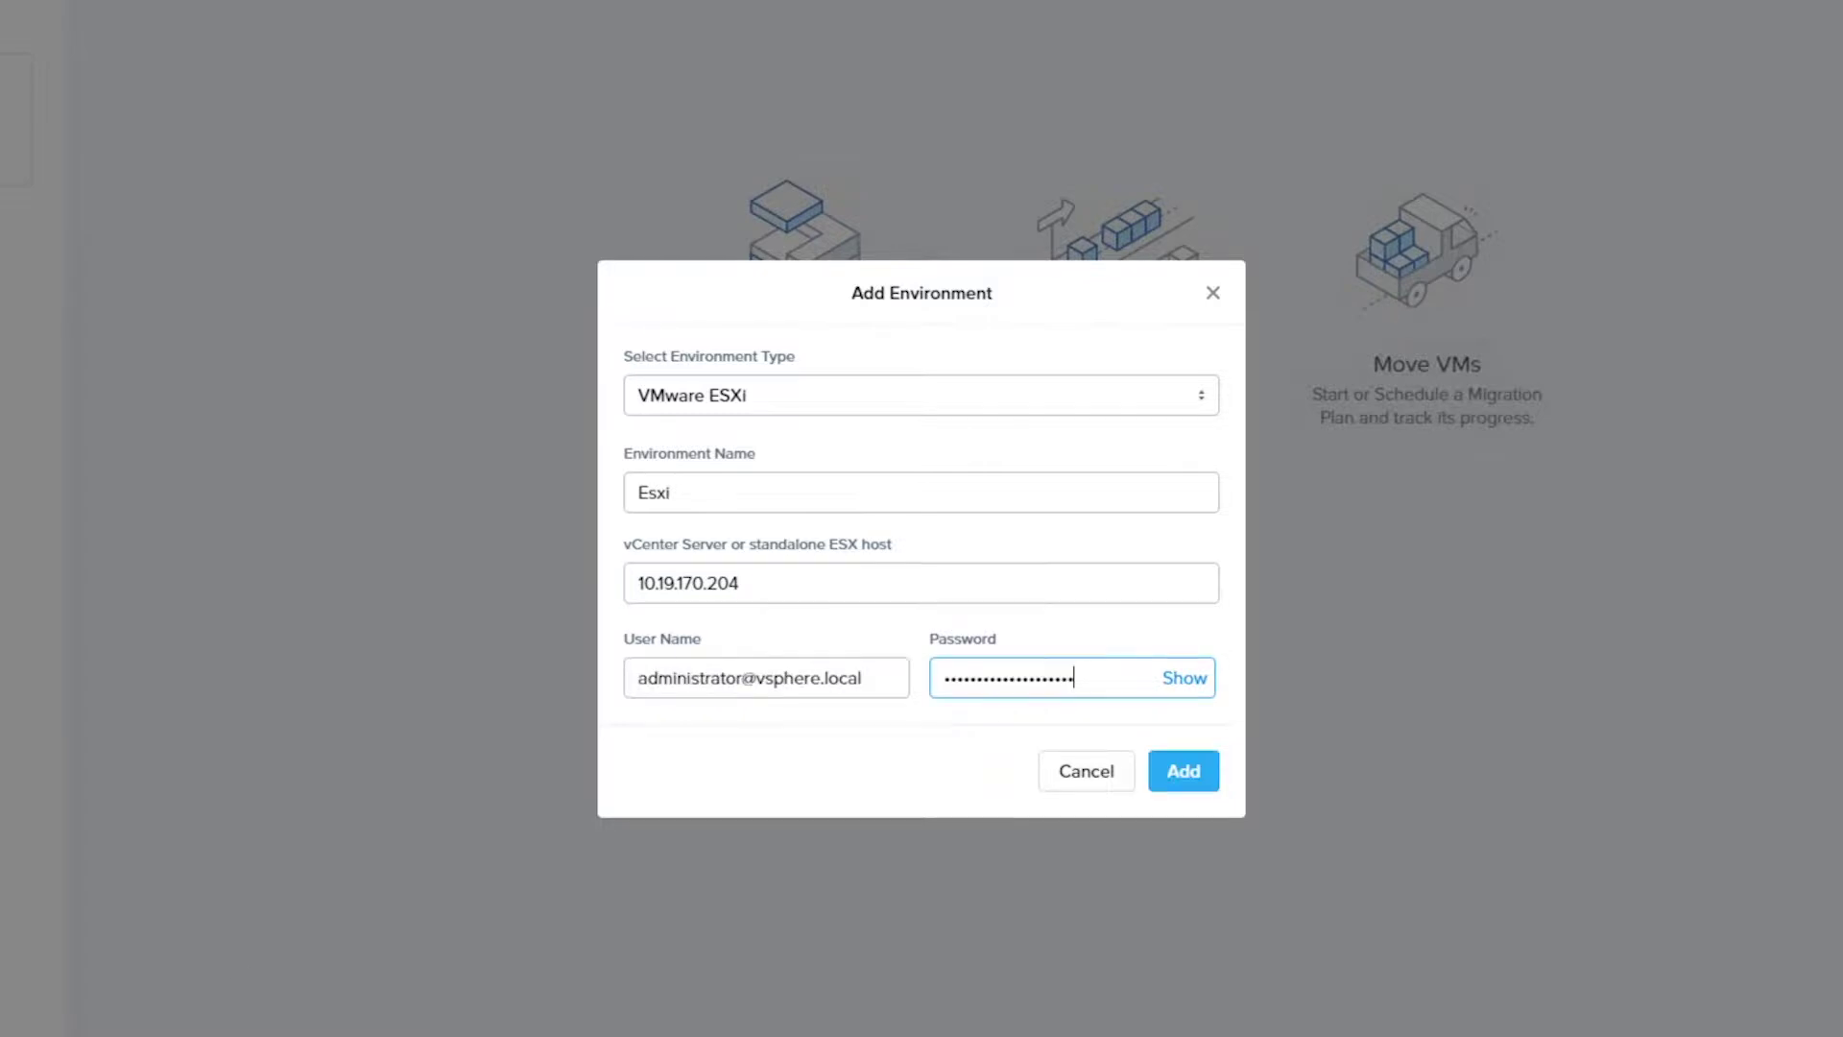
left_click(1184, 771)
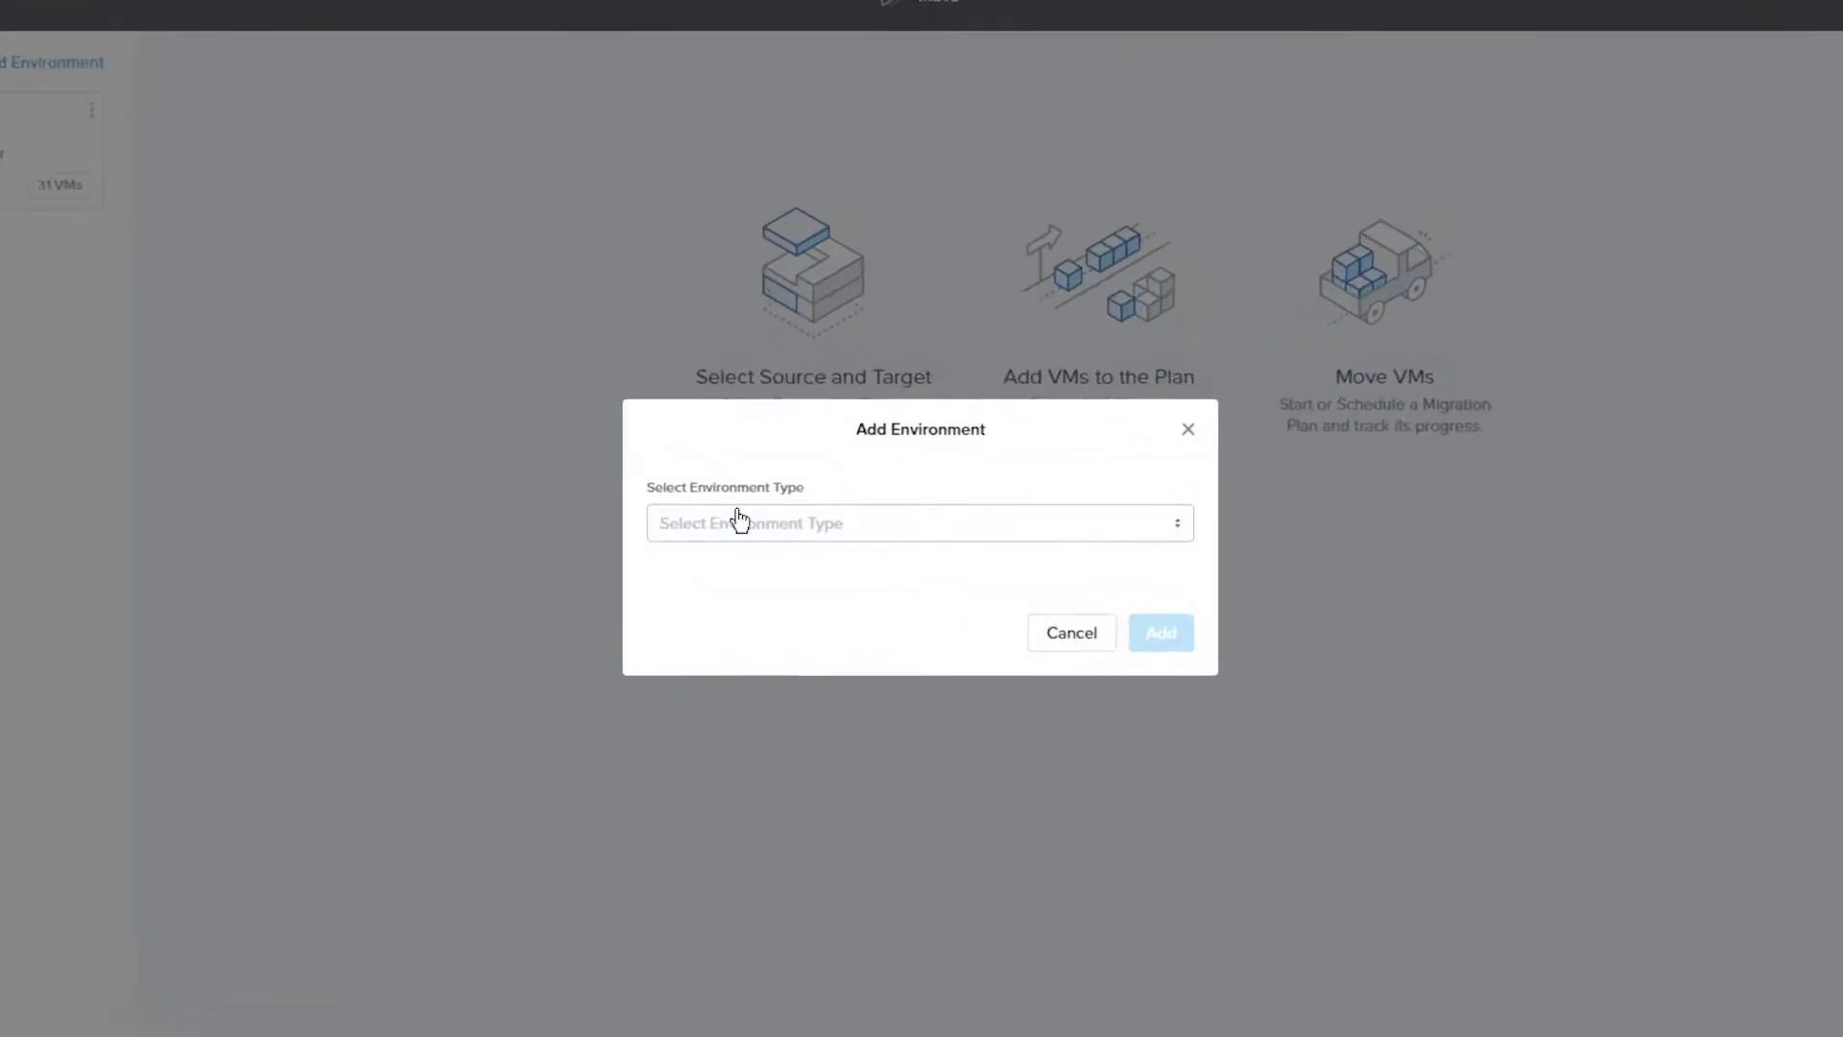
Add Nutanix AOS target 'Nutanix On AWS' at 10.88.2.180 with user admin and its password
left_click(786, 526)
left_click(817, 544)
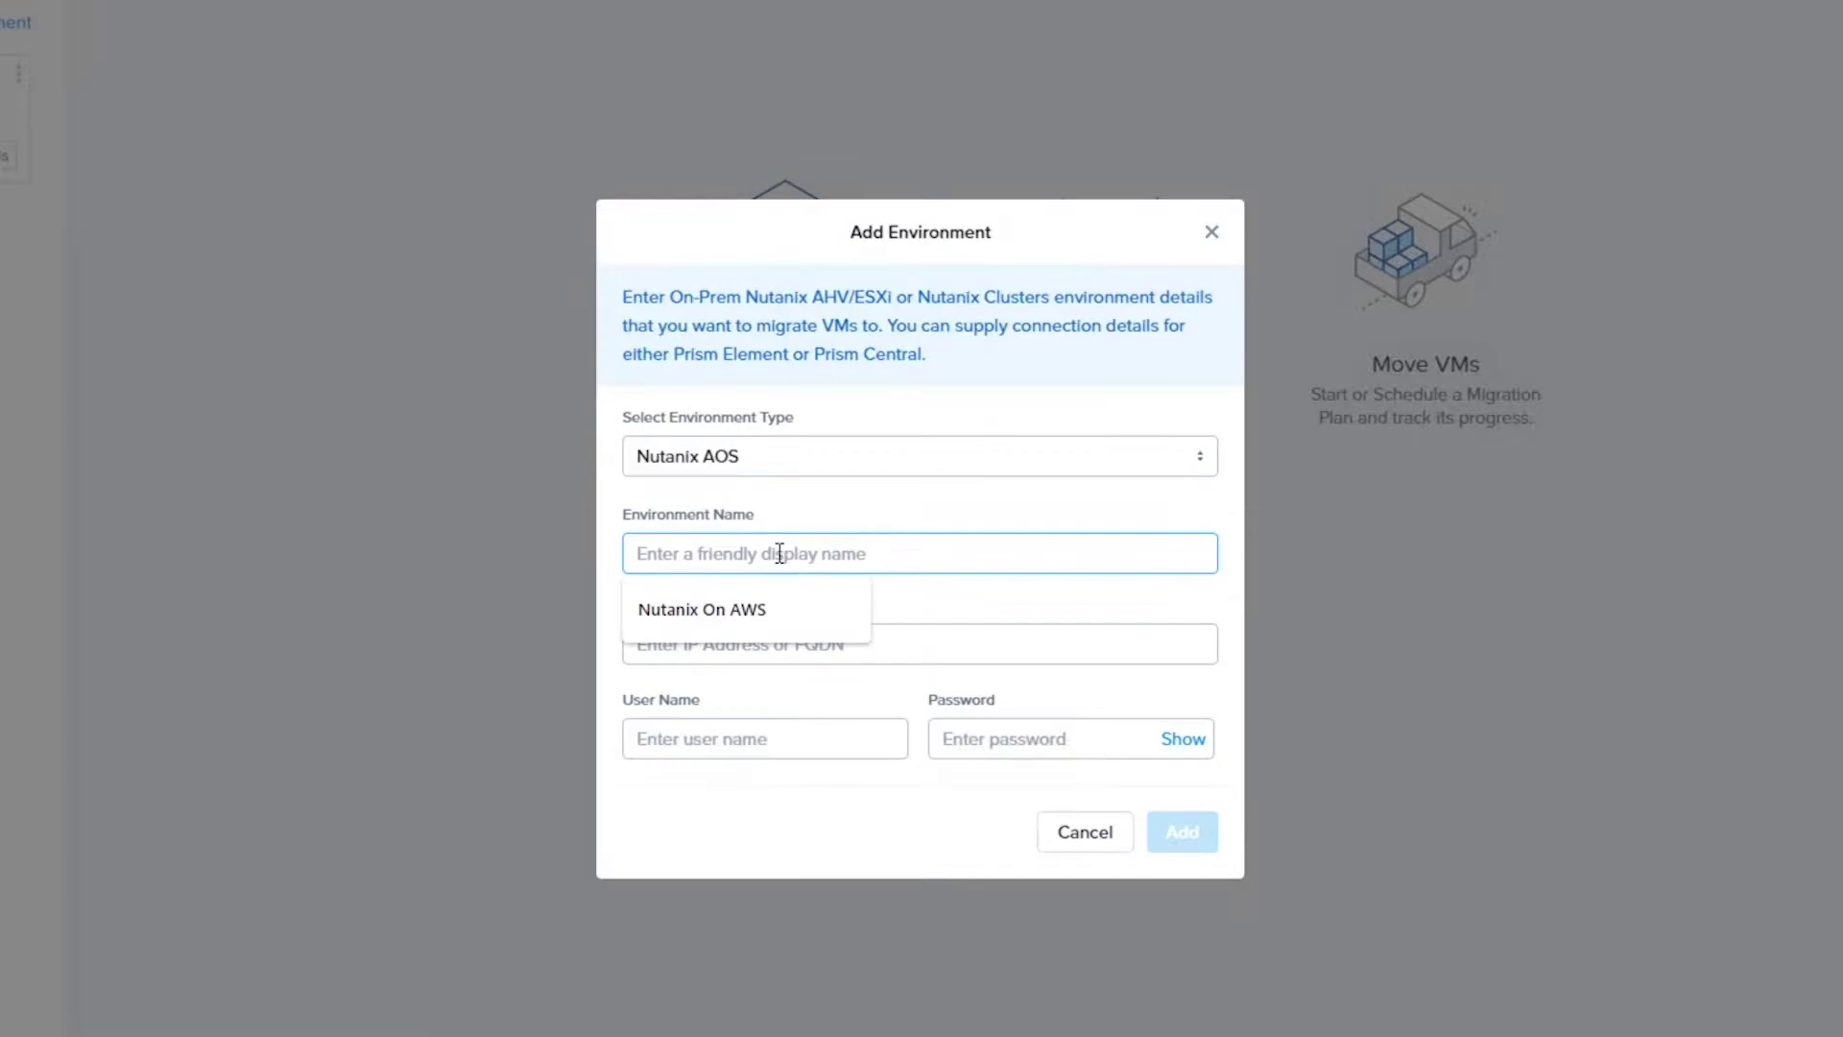
type("Nutanix")
left_click(663, 615)
type("10.88.2.1")
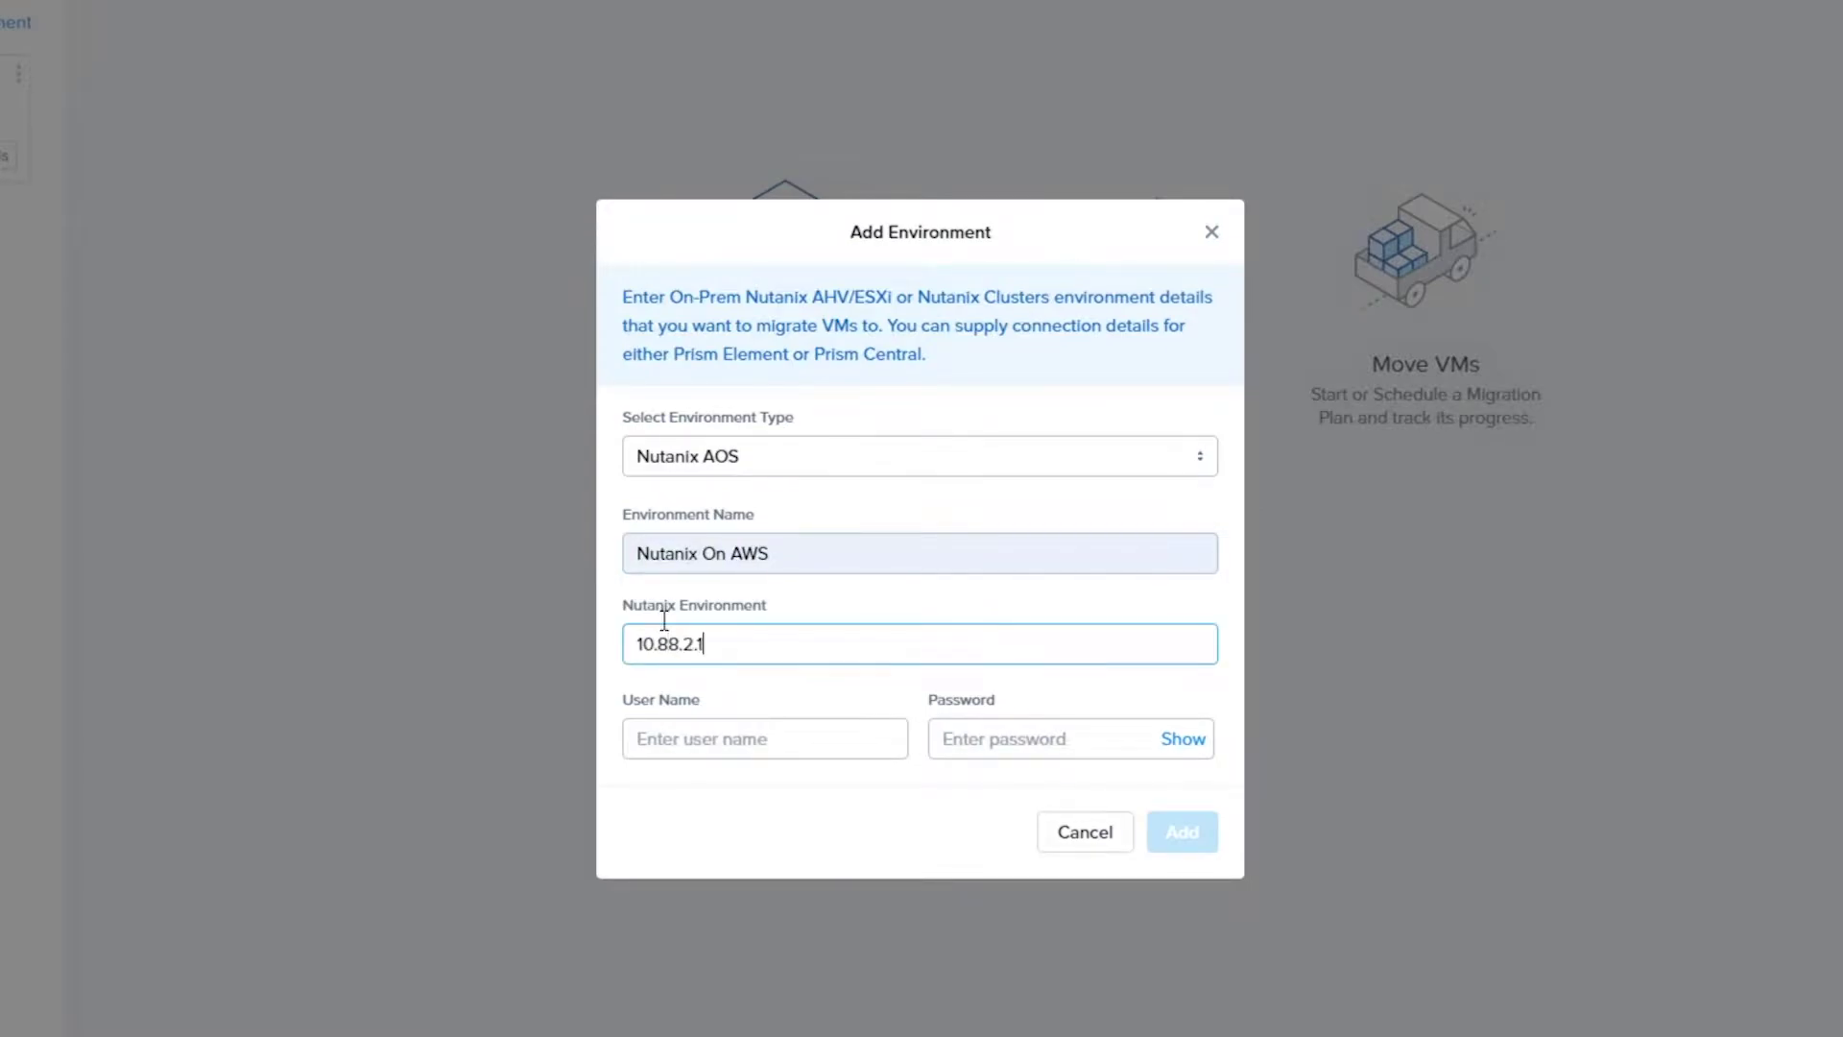
type("80")
key("Tab")
type("admin")
key("Tab")
type("Nutanix/4u!")
left_click(1182, 831)
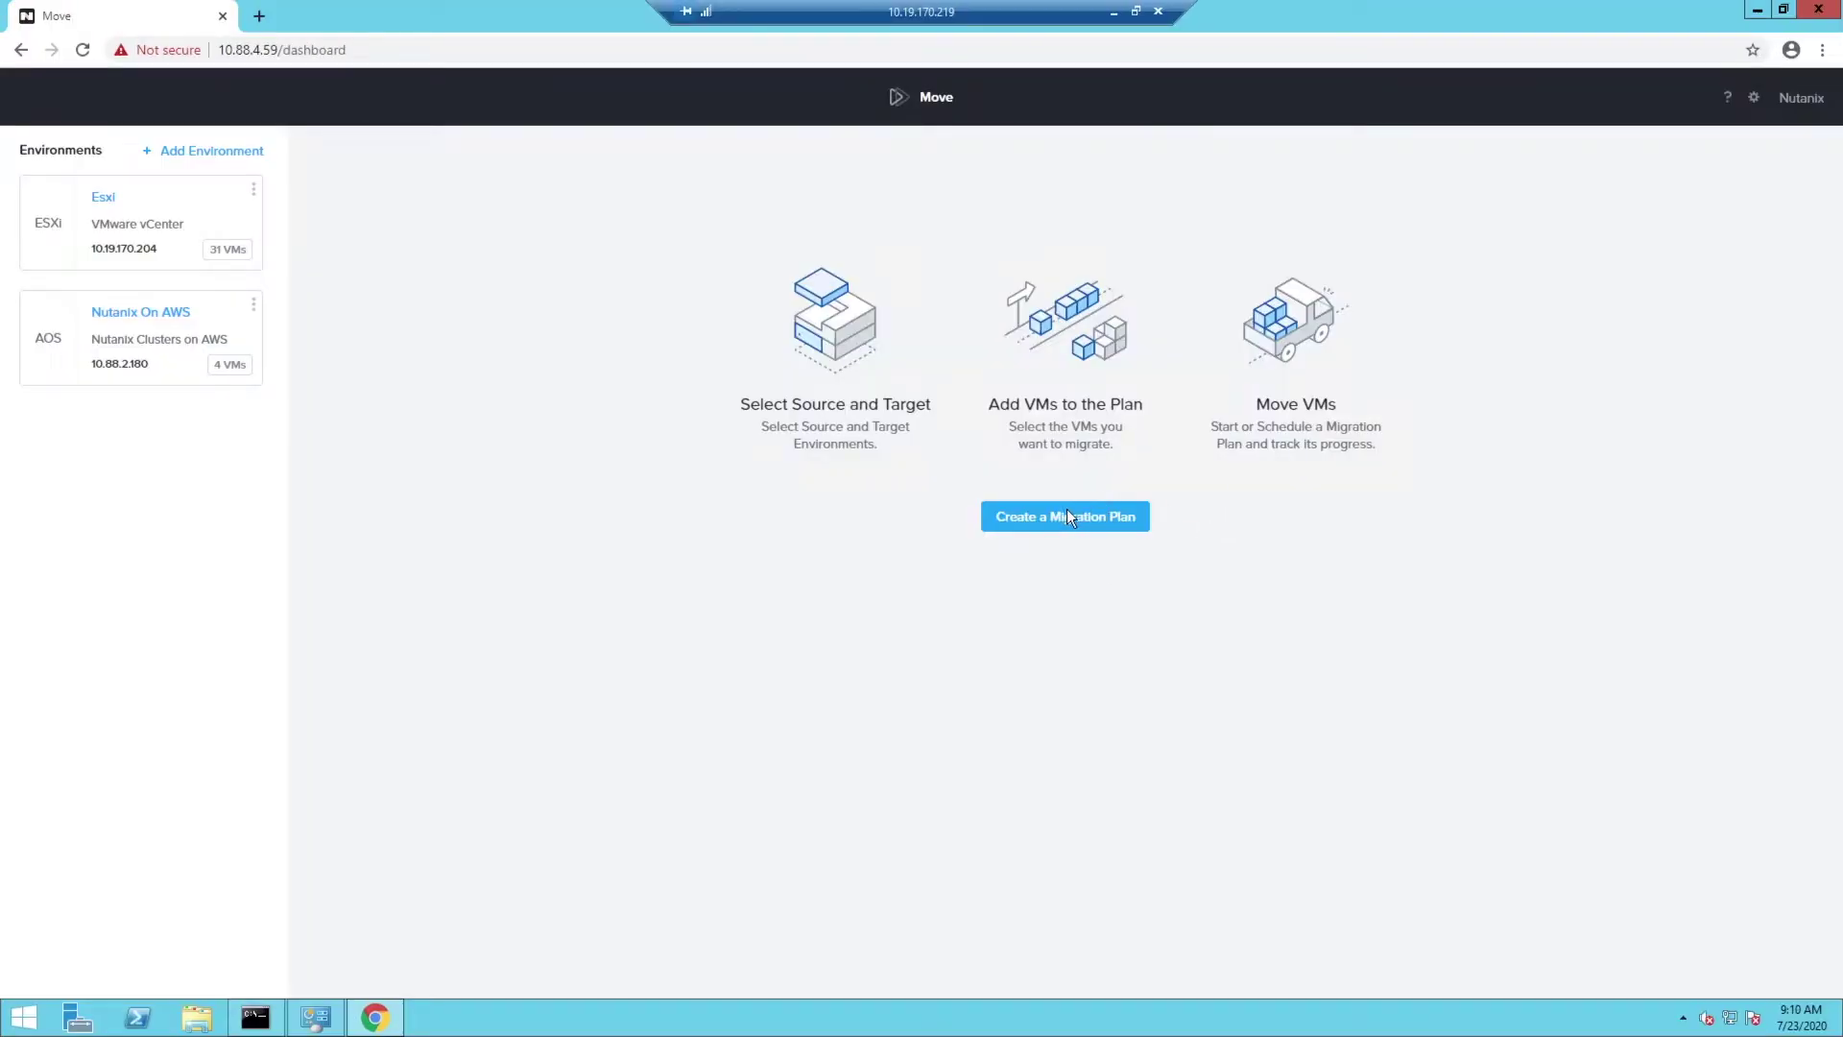
Create a migration plan named On-Prem-ESXi_to_Nutanix-in-AWS
left_click(1064, 518)
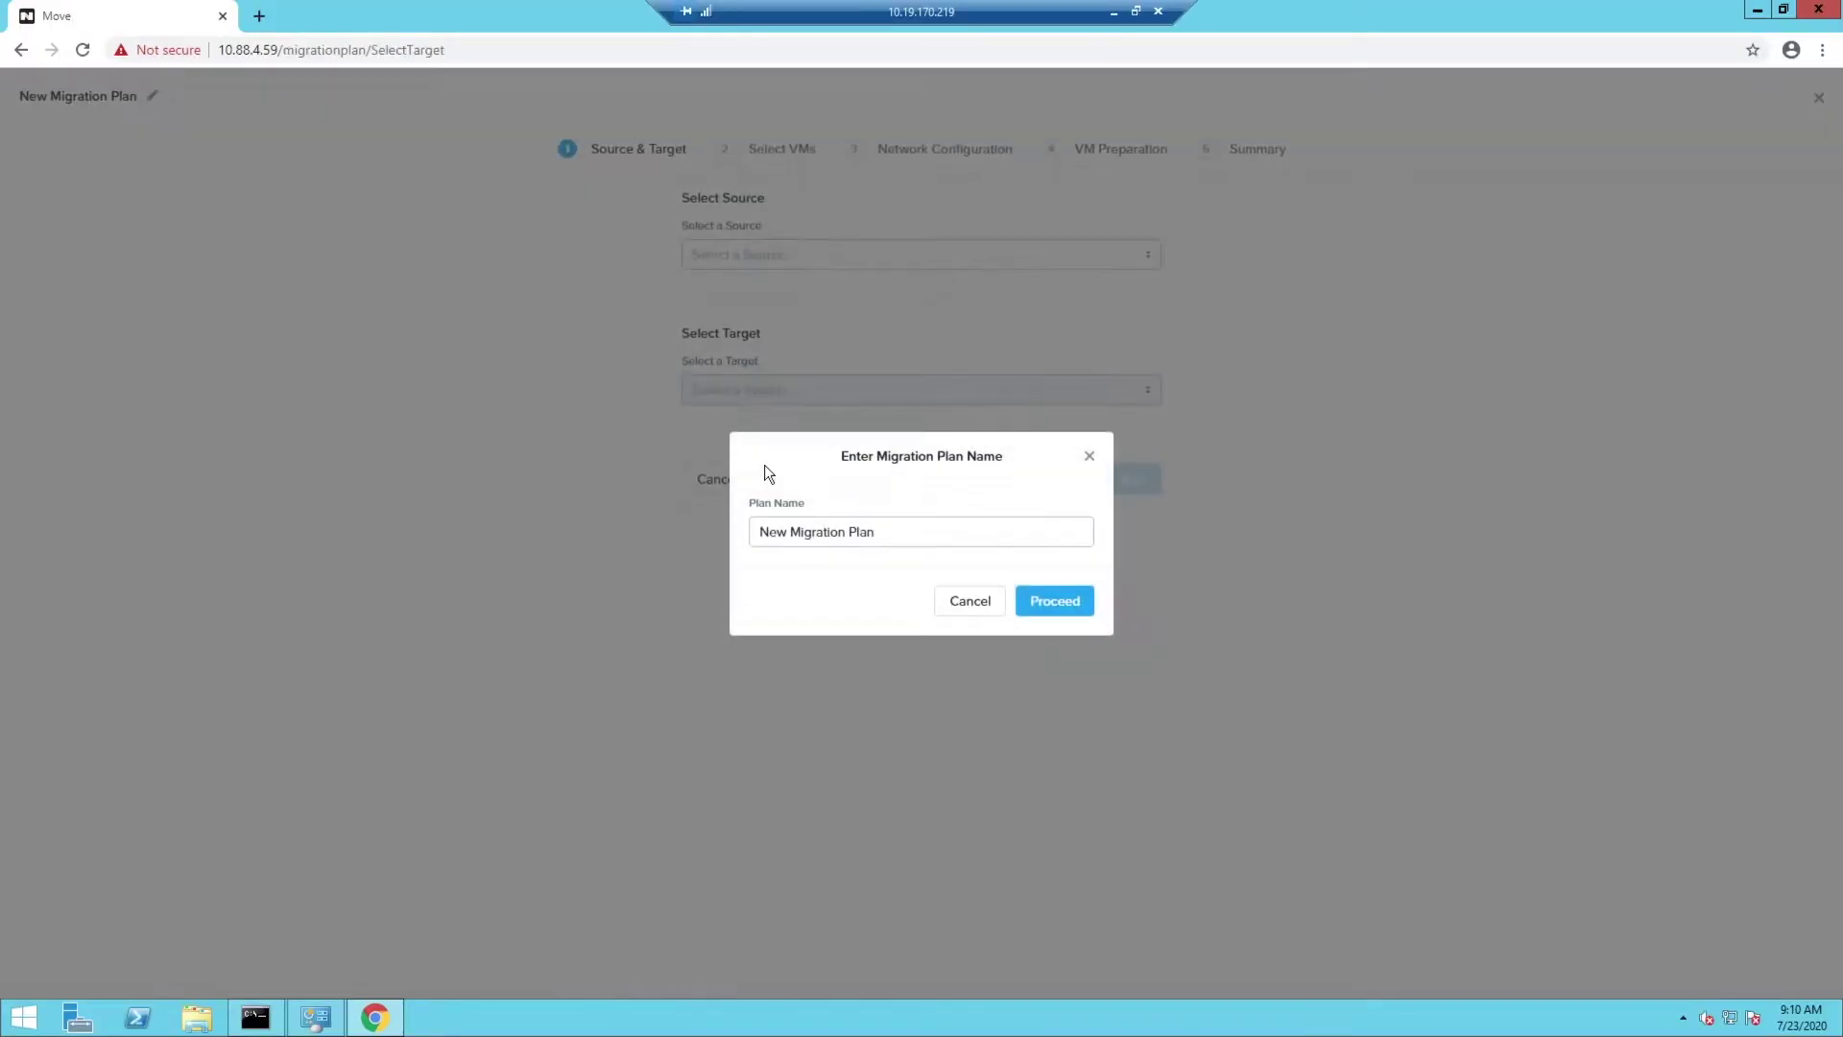
left_click_drag(913, 625, 529, 625)
type("On-Prem ESXi to Nutanix on AWS")
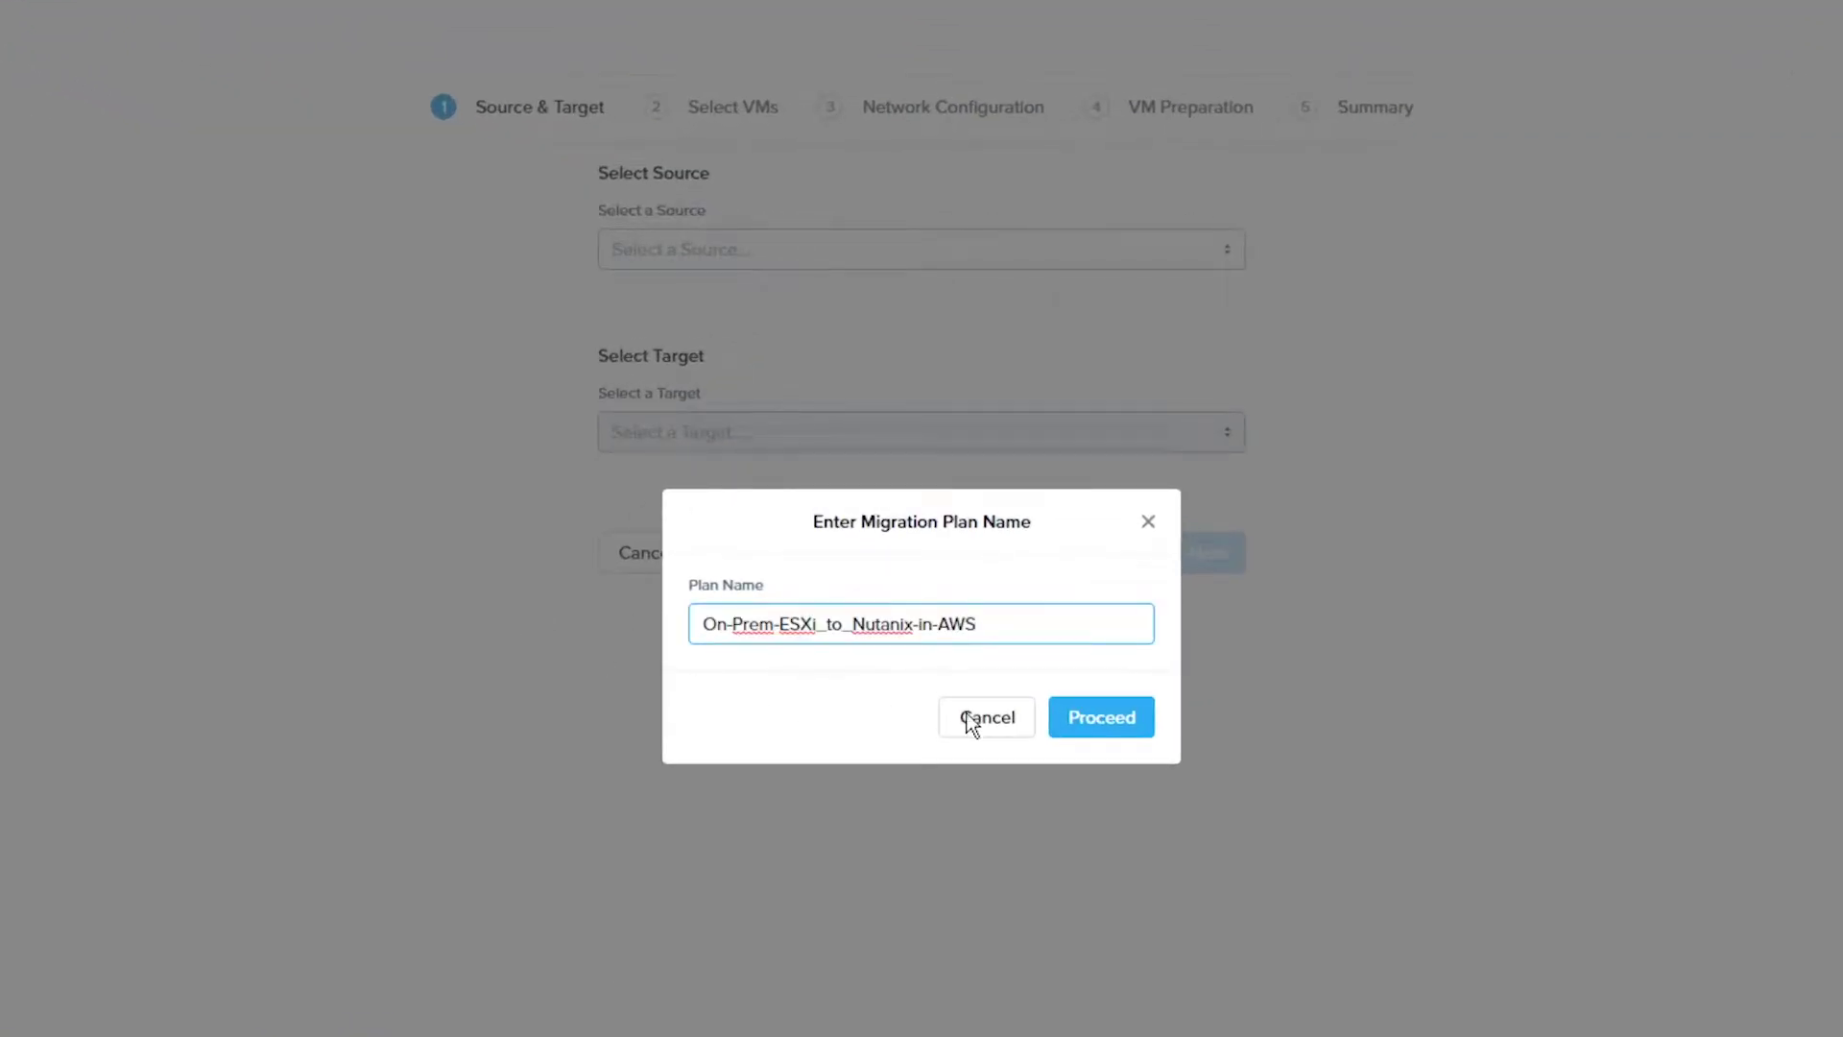
left_click(1116, 736)
Map source Esxi to Nutanix On AWS's default container and add VM DT-TST-01
left_click(700, 247)
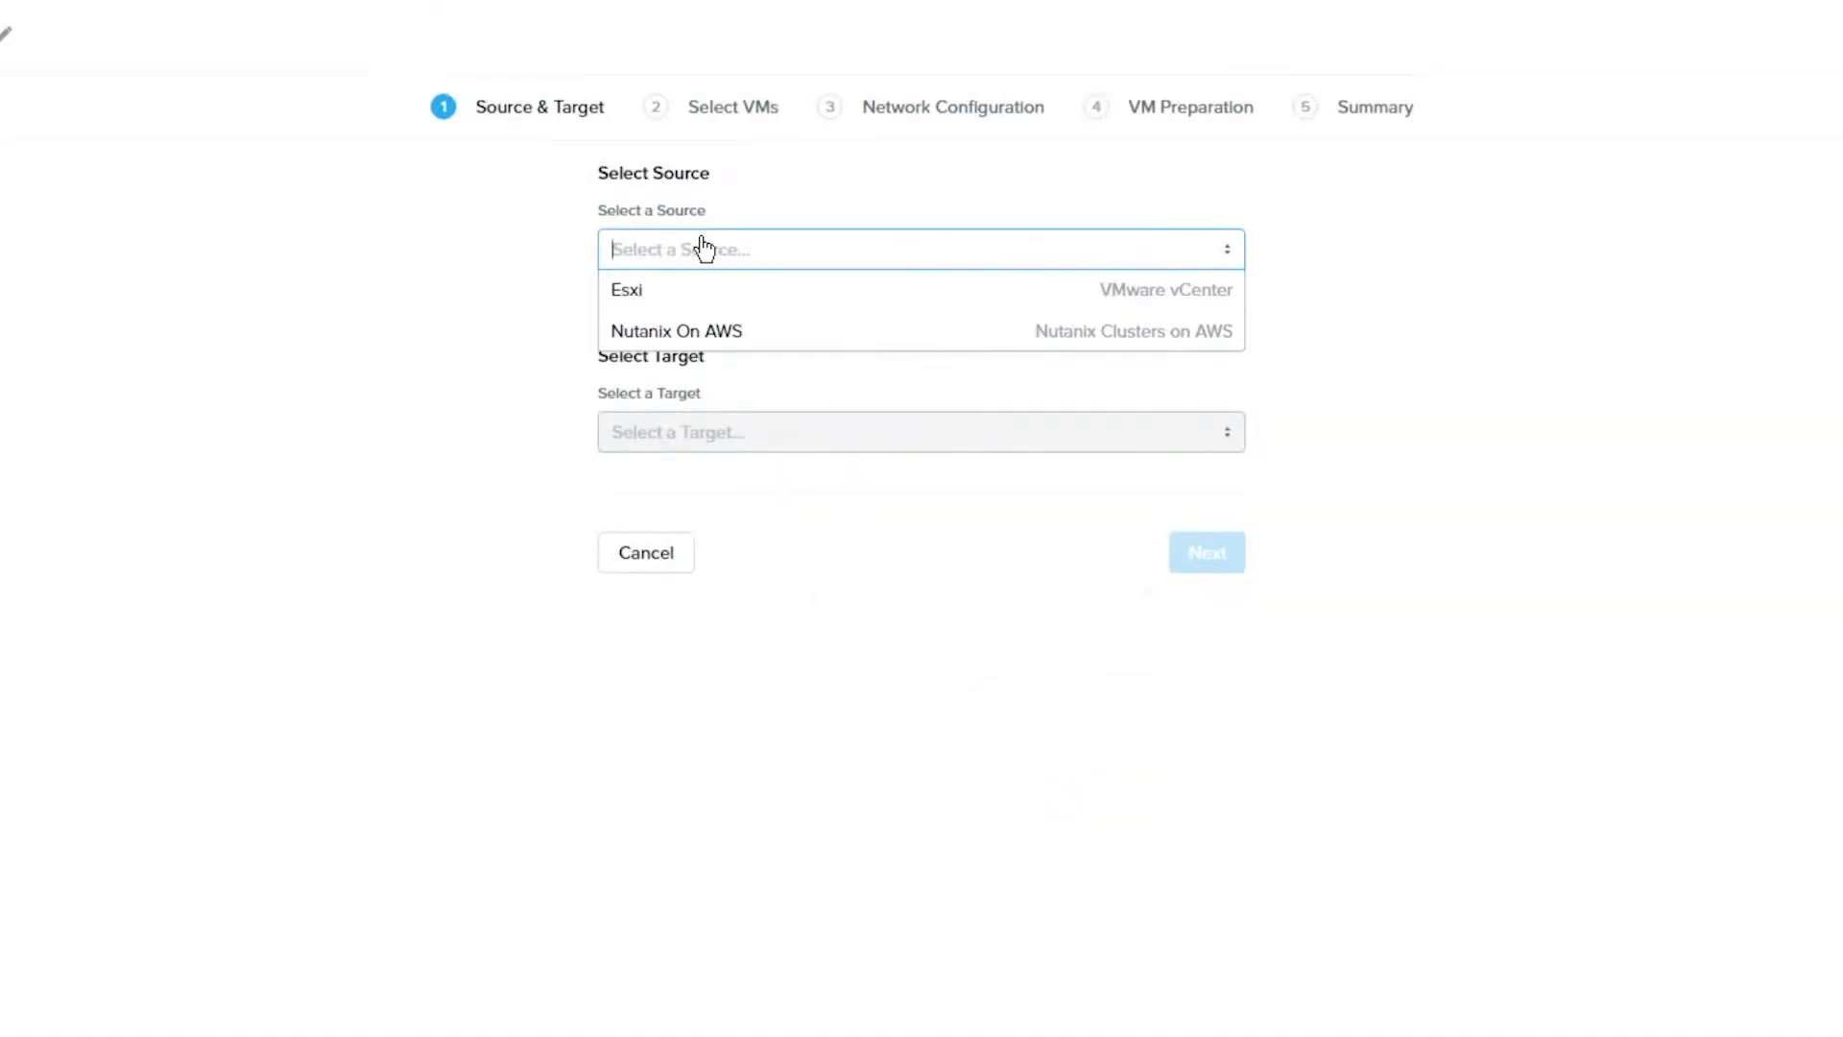
left_click(621, 297)
left_click(729, 432)
left_click(660, 473)
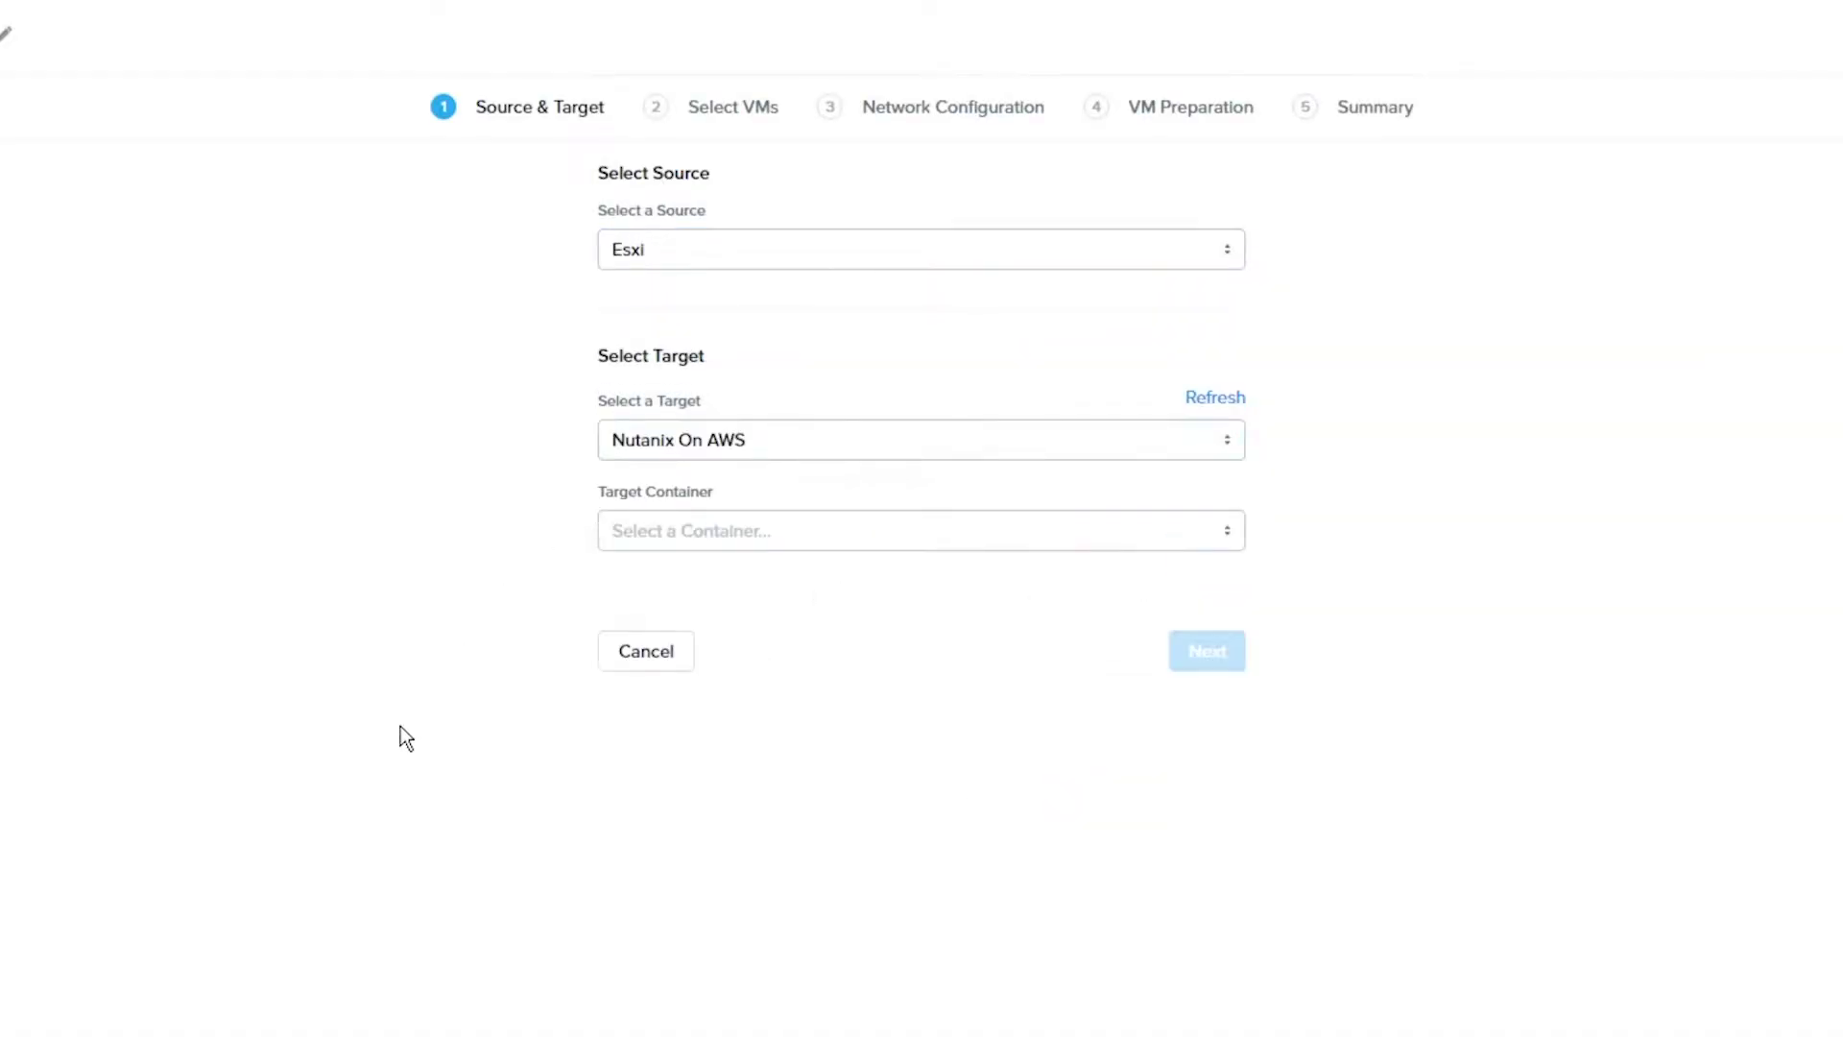
left_click(831, 529)
left_click(688, 611)
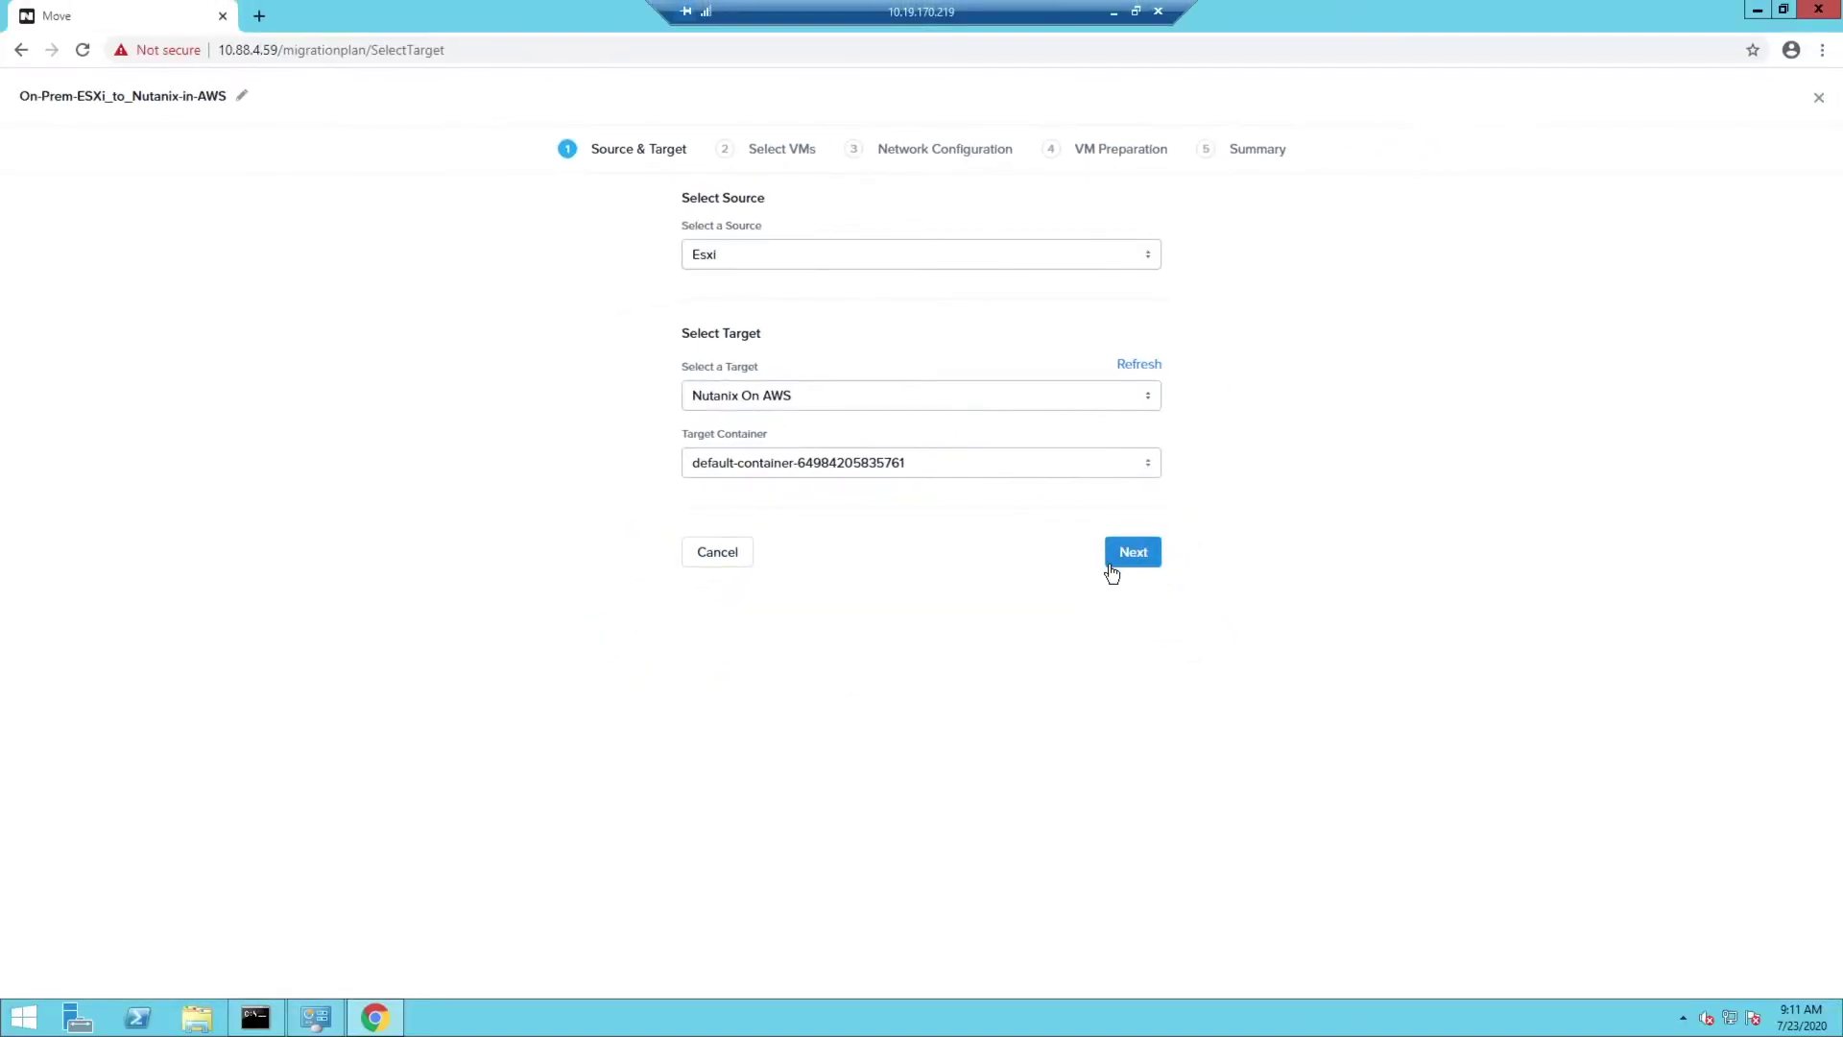
left_click(1207, 651)
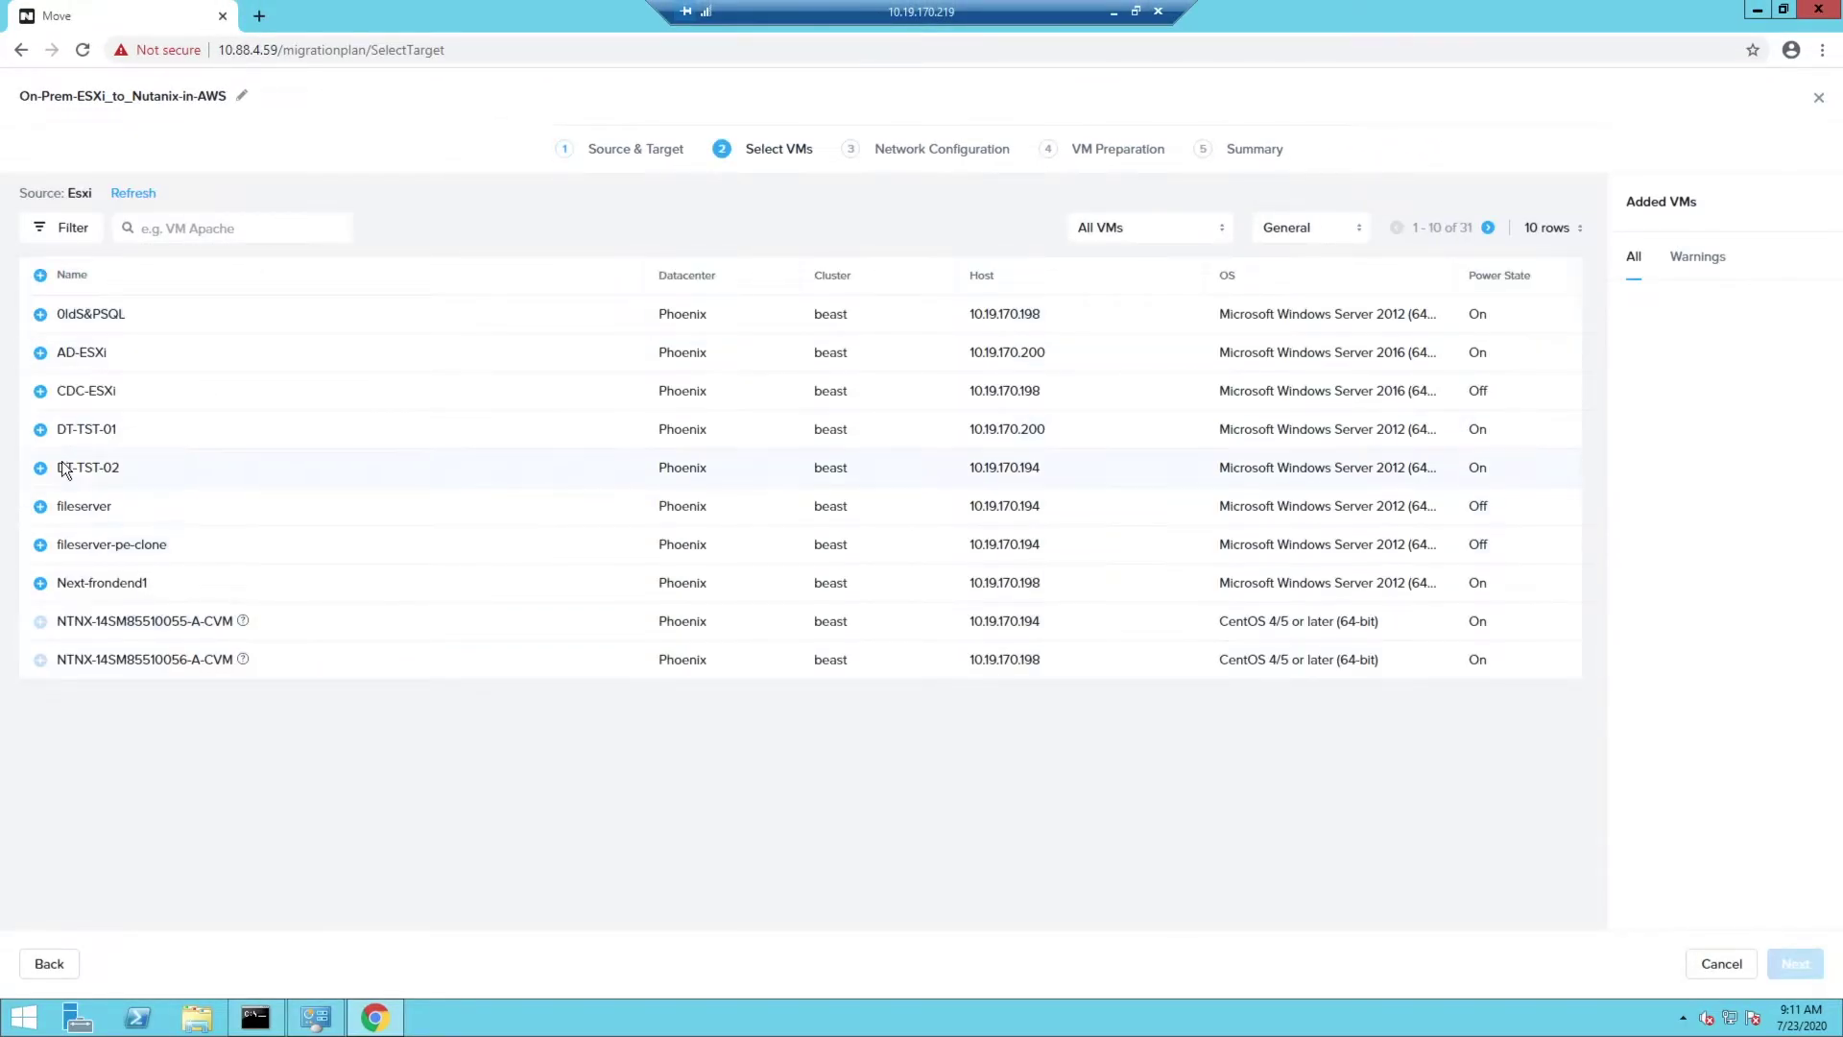
left_click(40, 429)
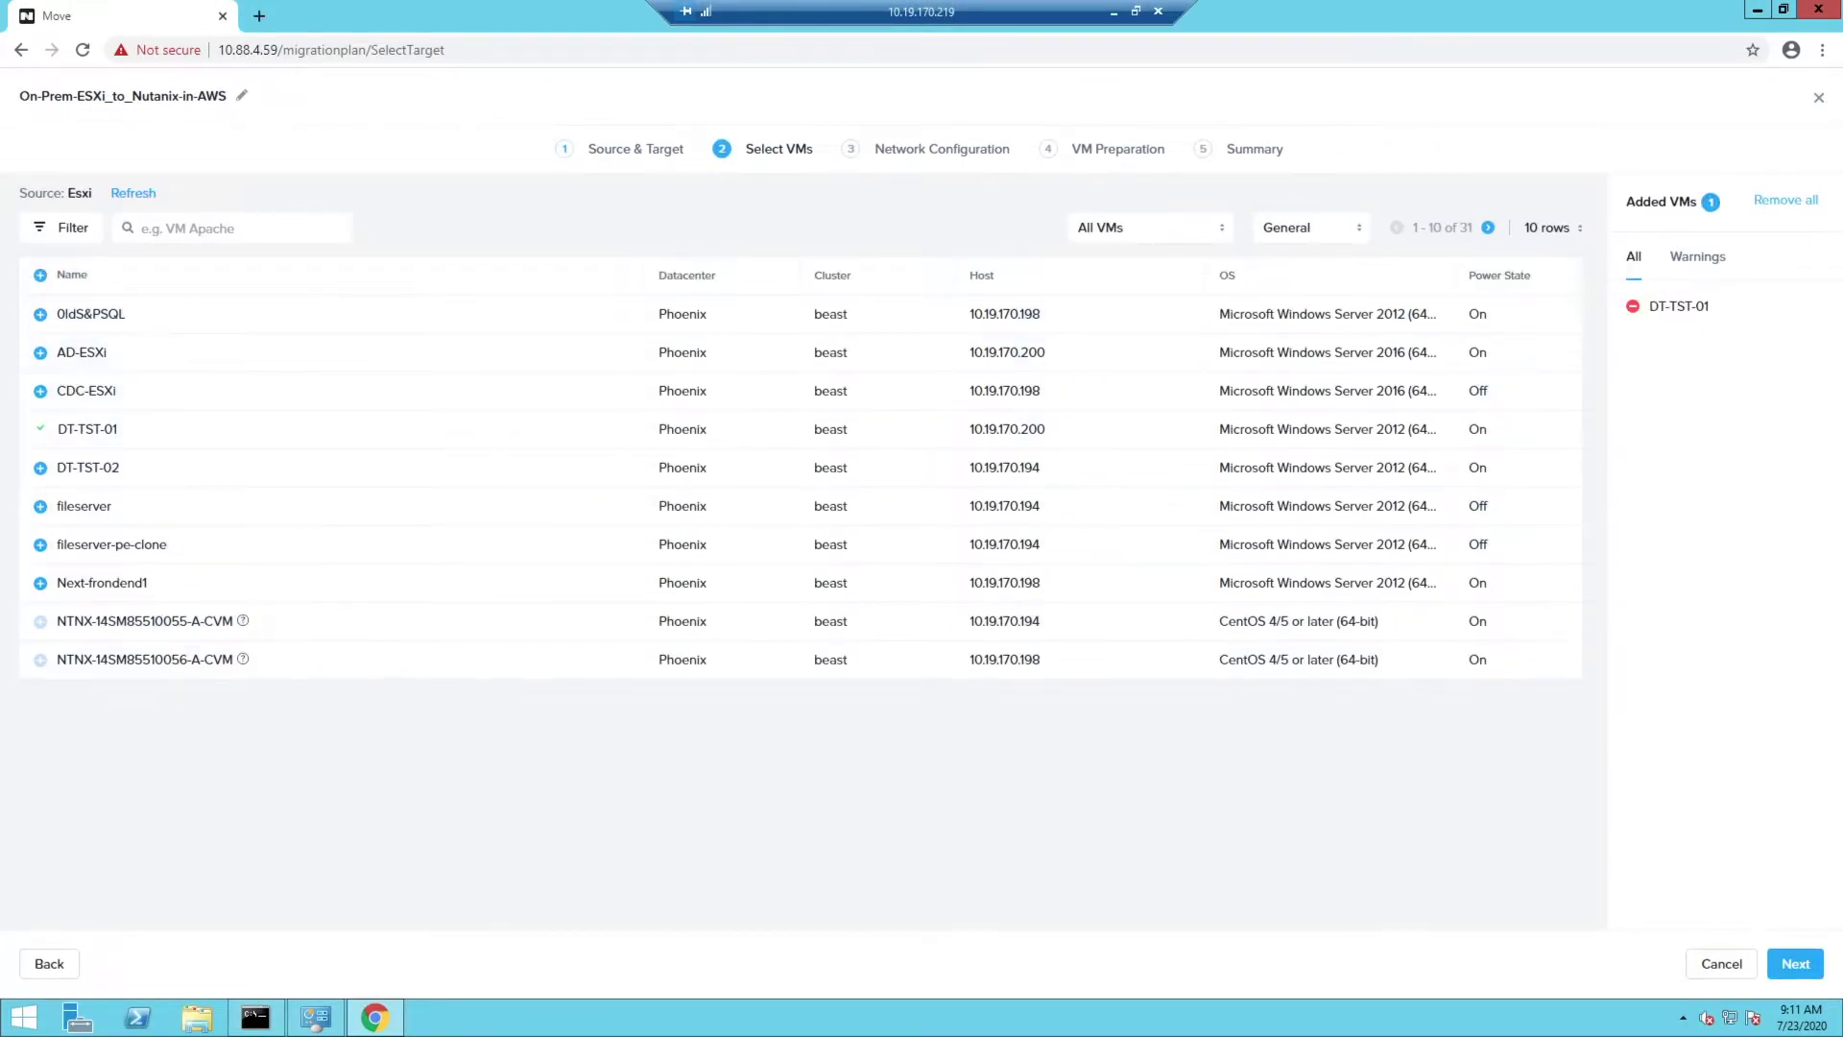
left_click(1793, 964)
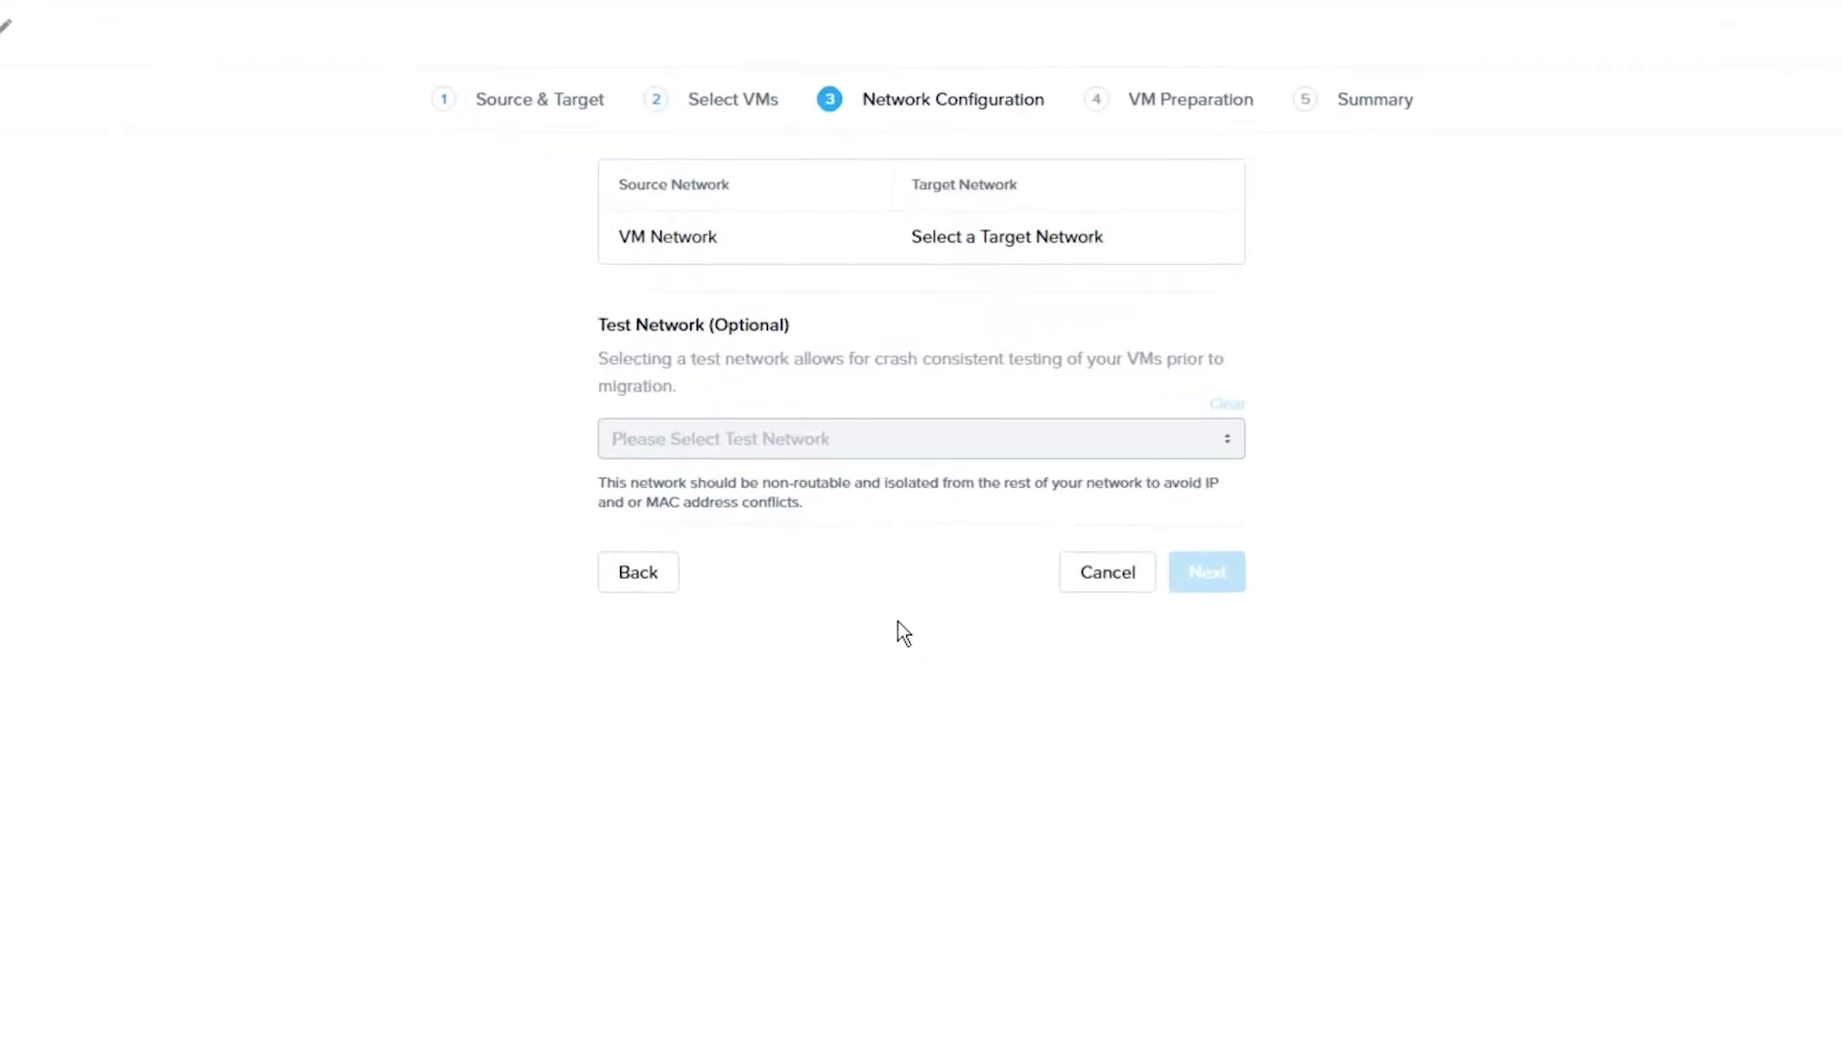
Map VM Network to target network infra2 with infra1 as the test network
left_click(1000, 252)
left_click(948, 305)
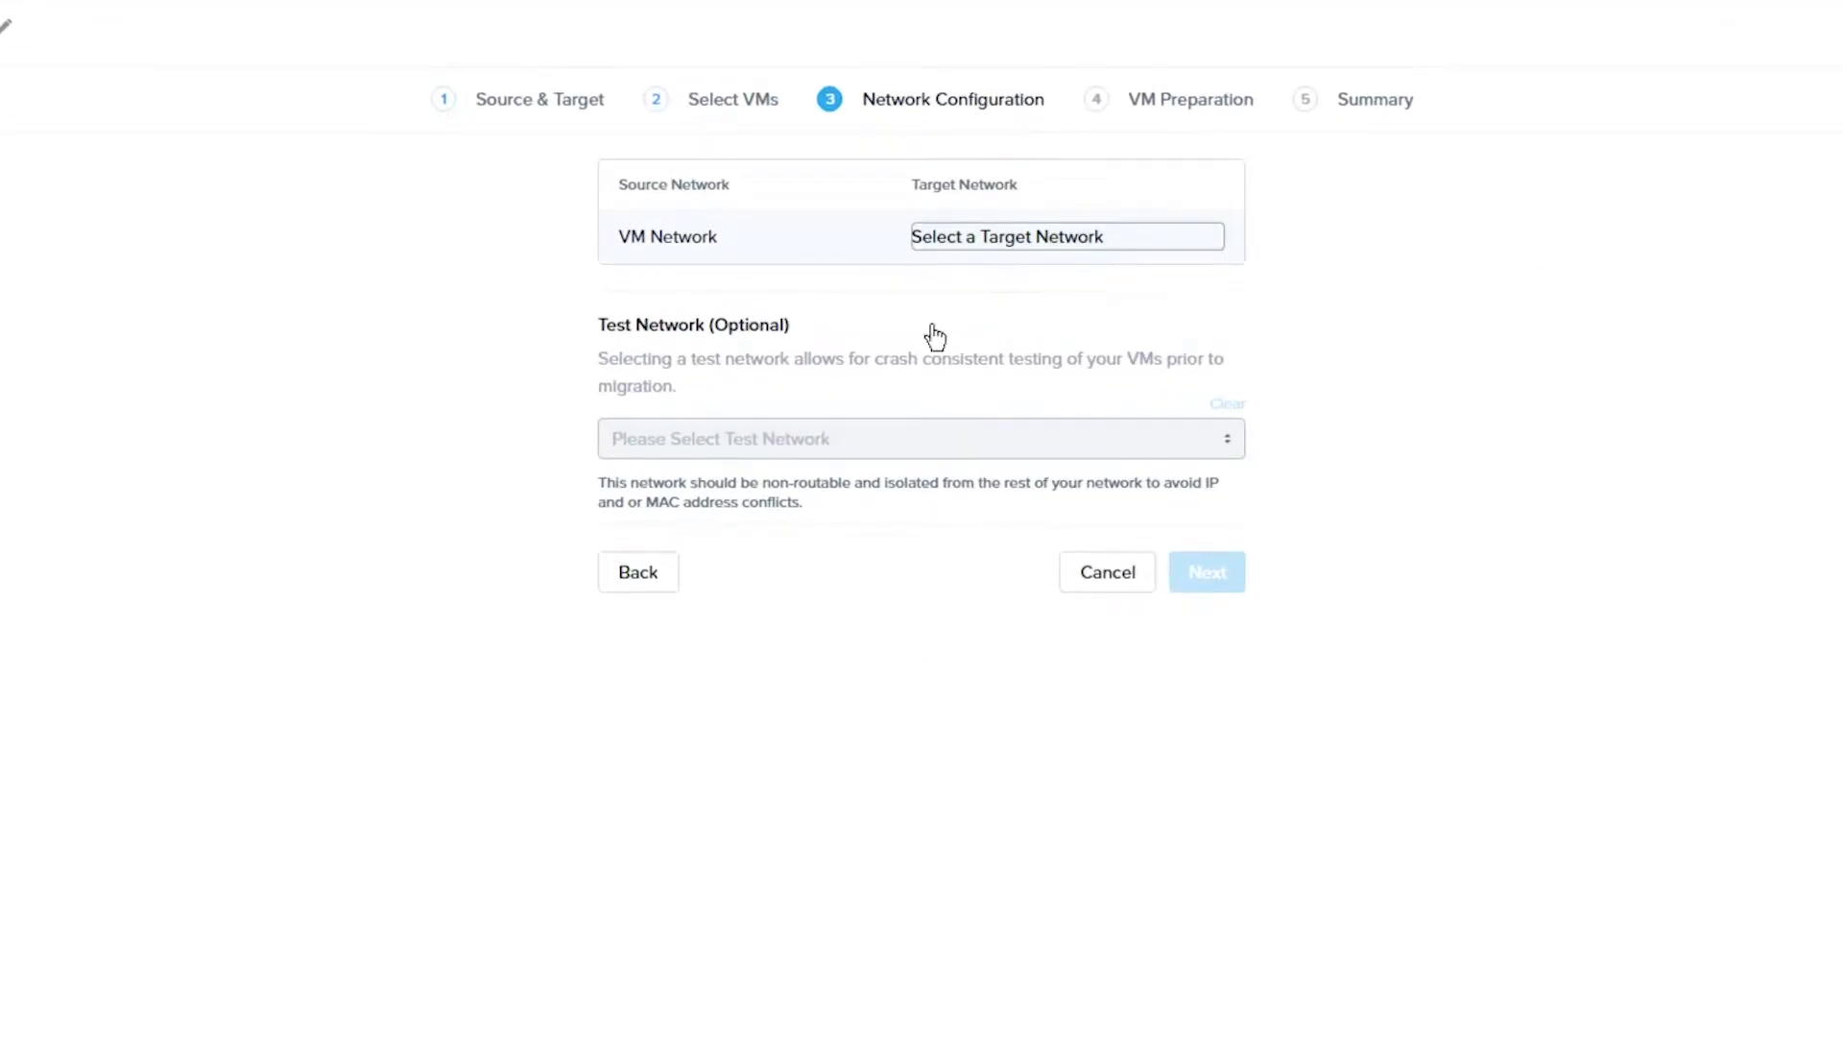
left_click(813, 438)
left_click(677, 485)
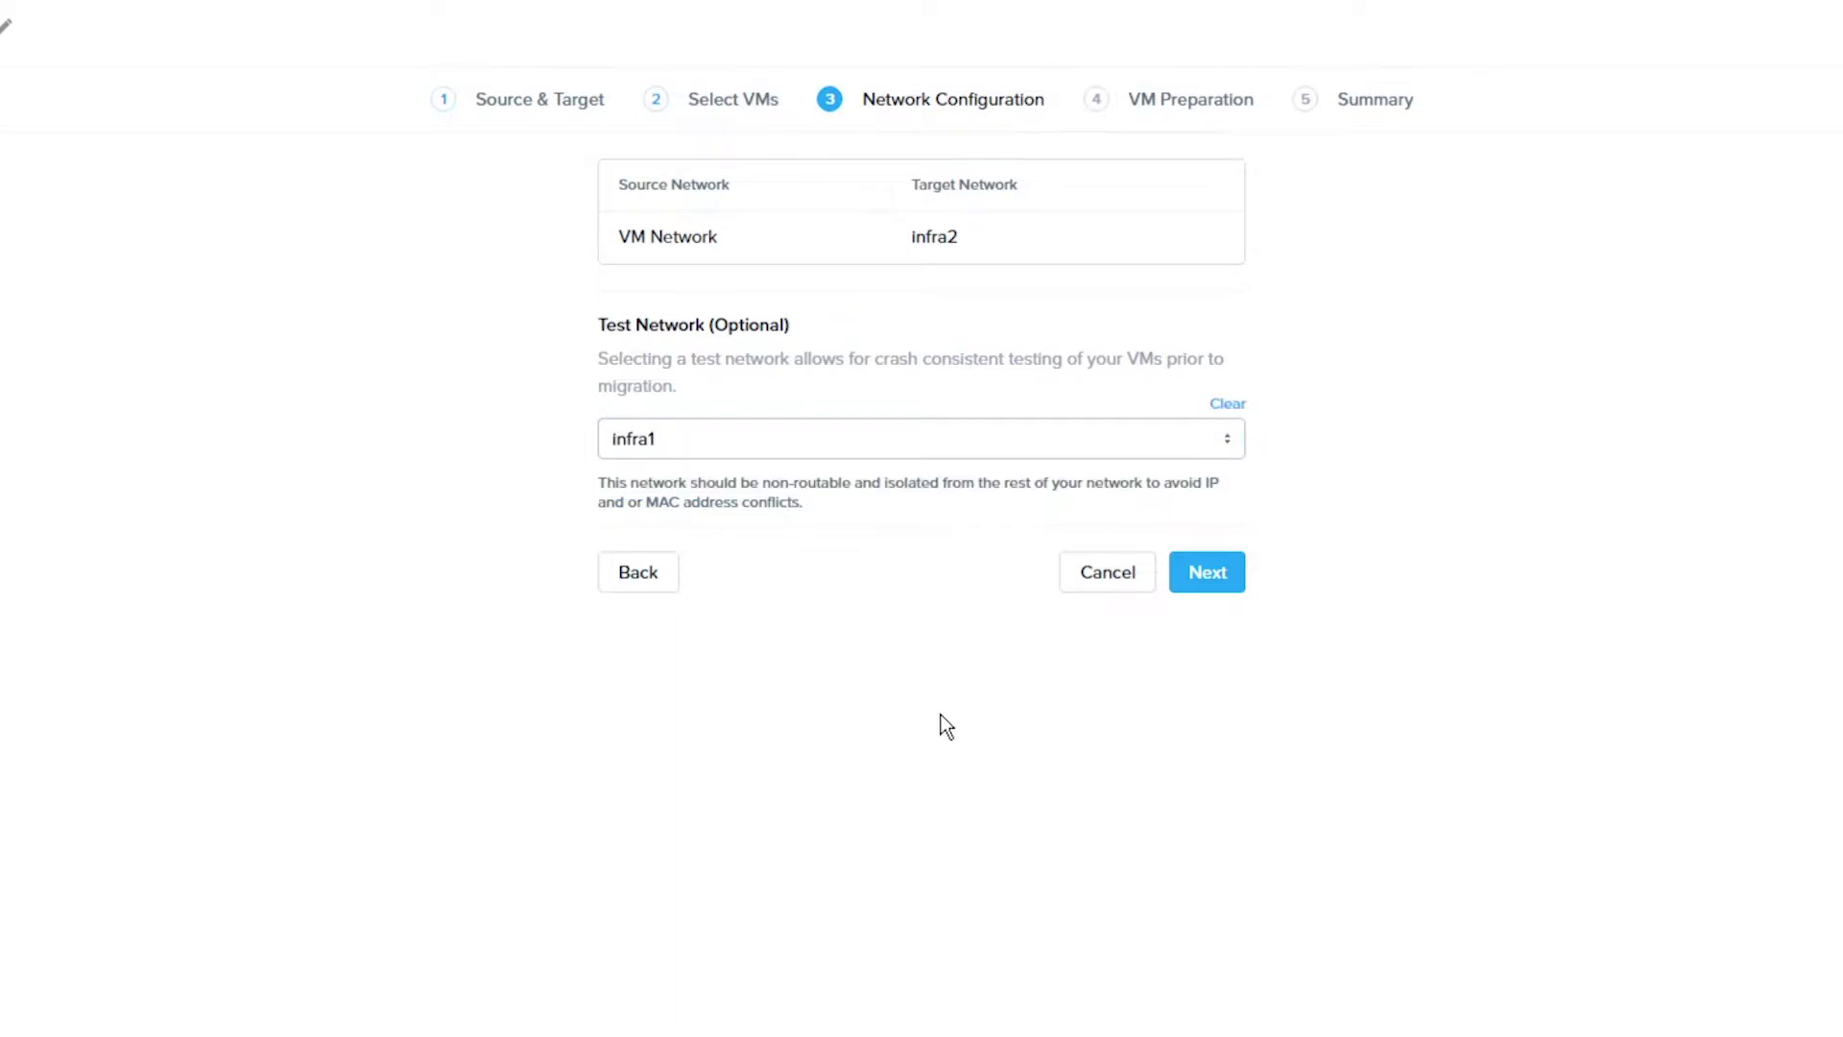
left_click(1182, 572)
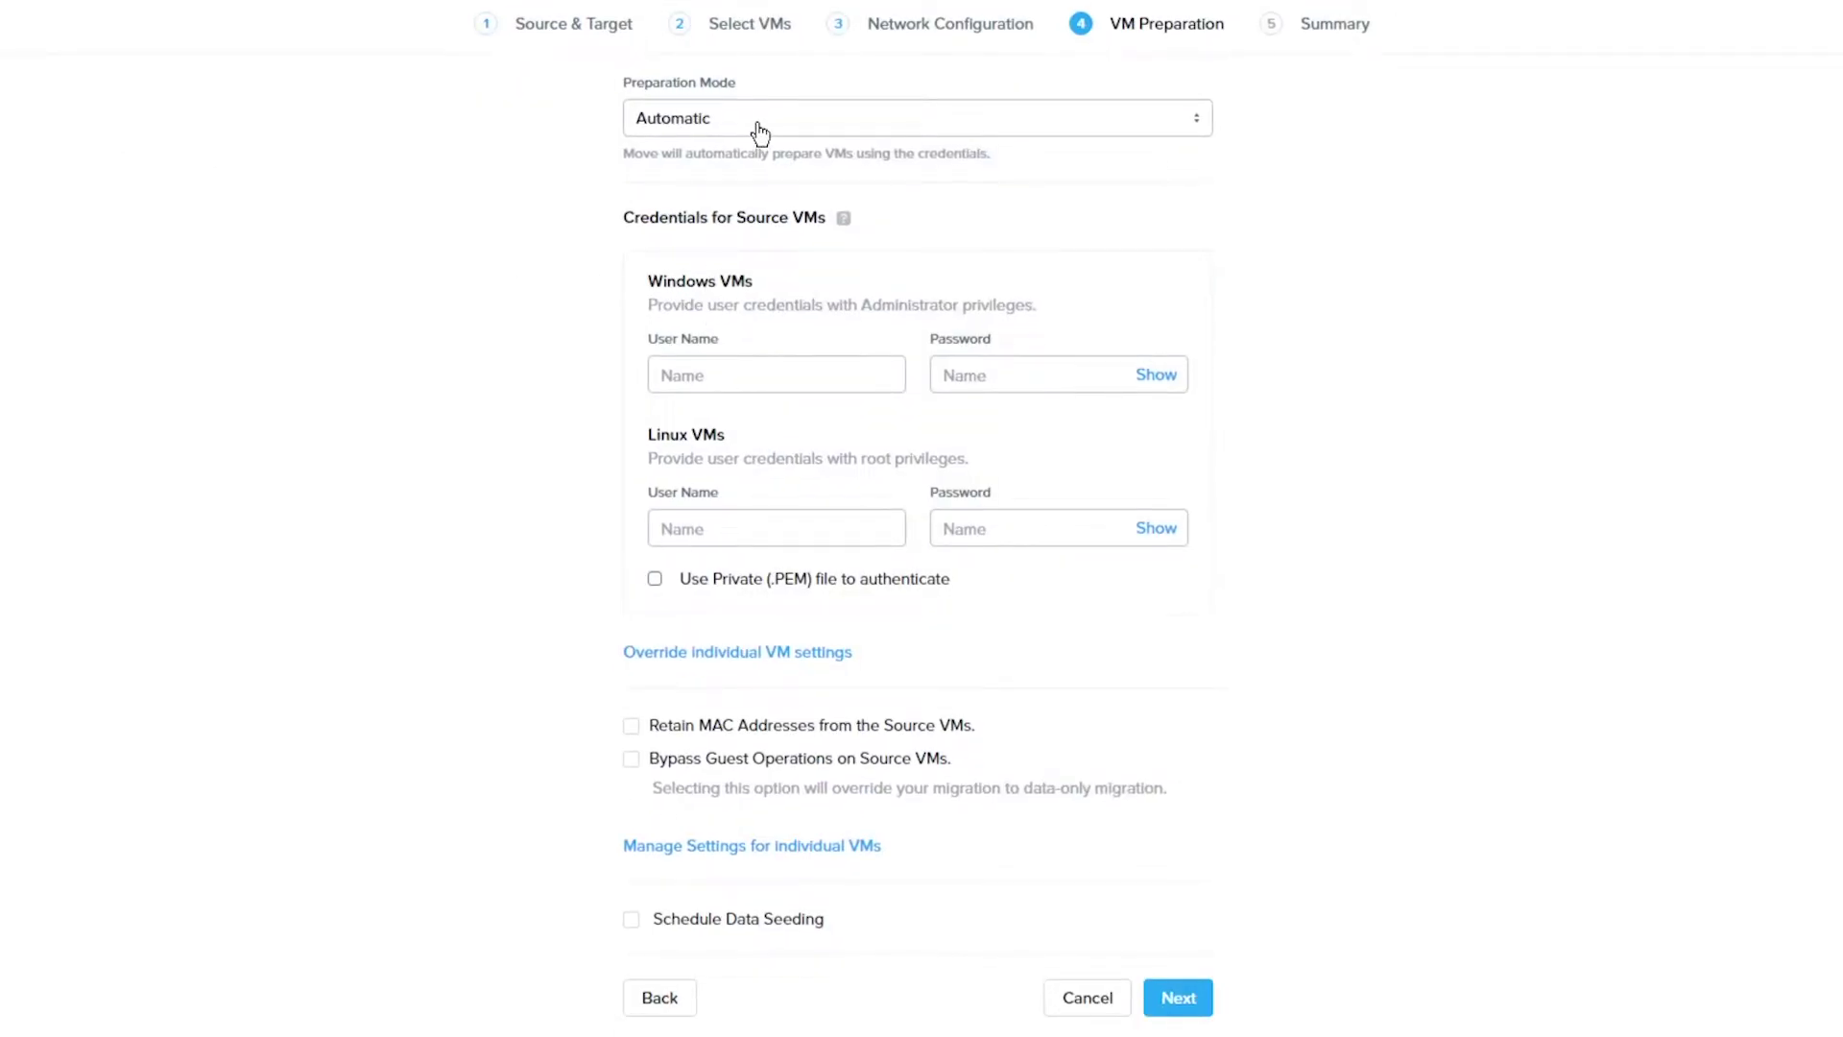
Enter Windows user 'administrator' and its password for source VMs and start the migration
left_click(764, 368)
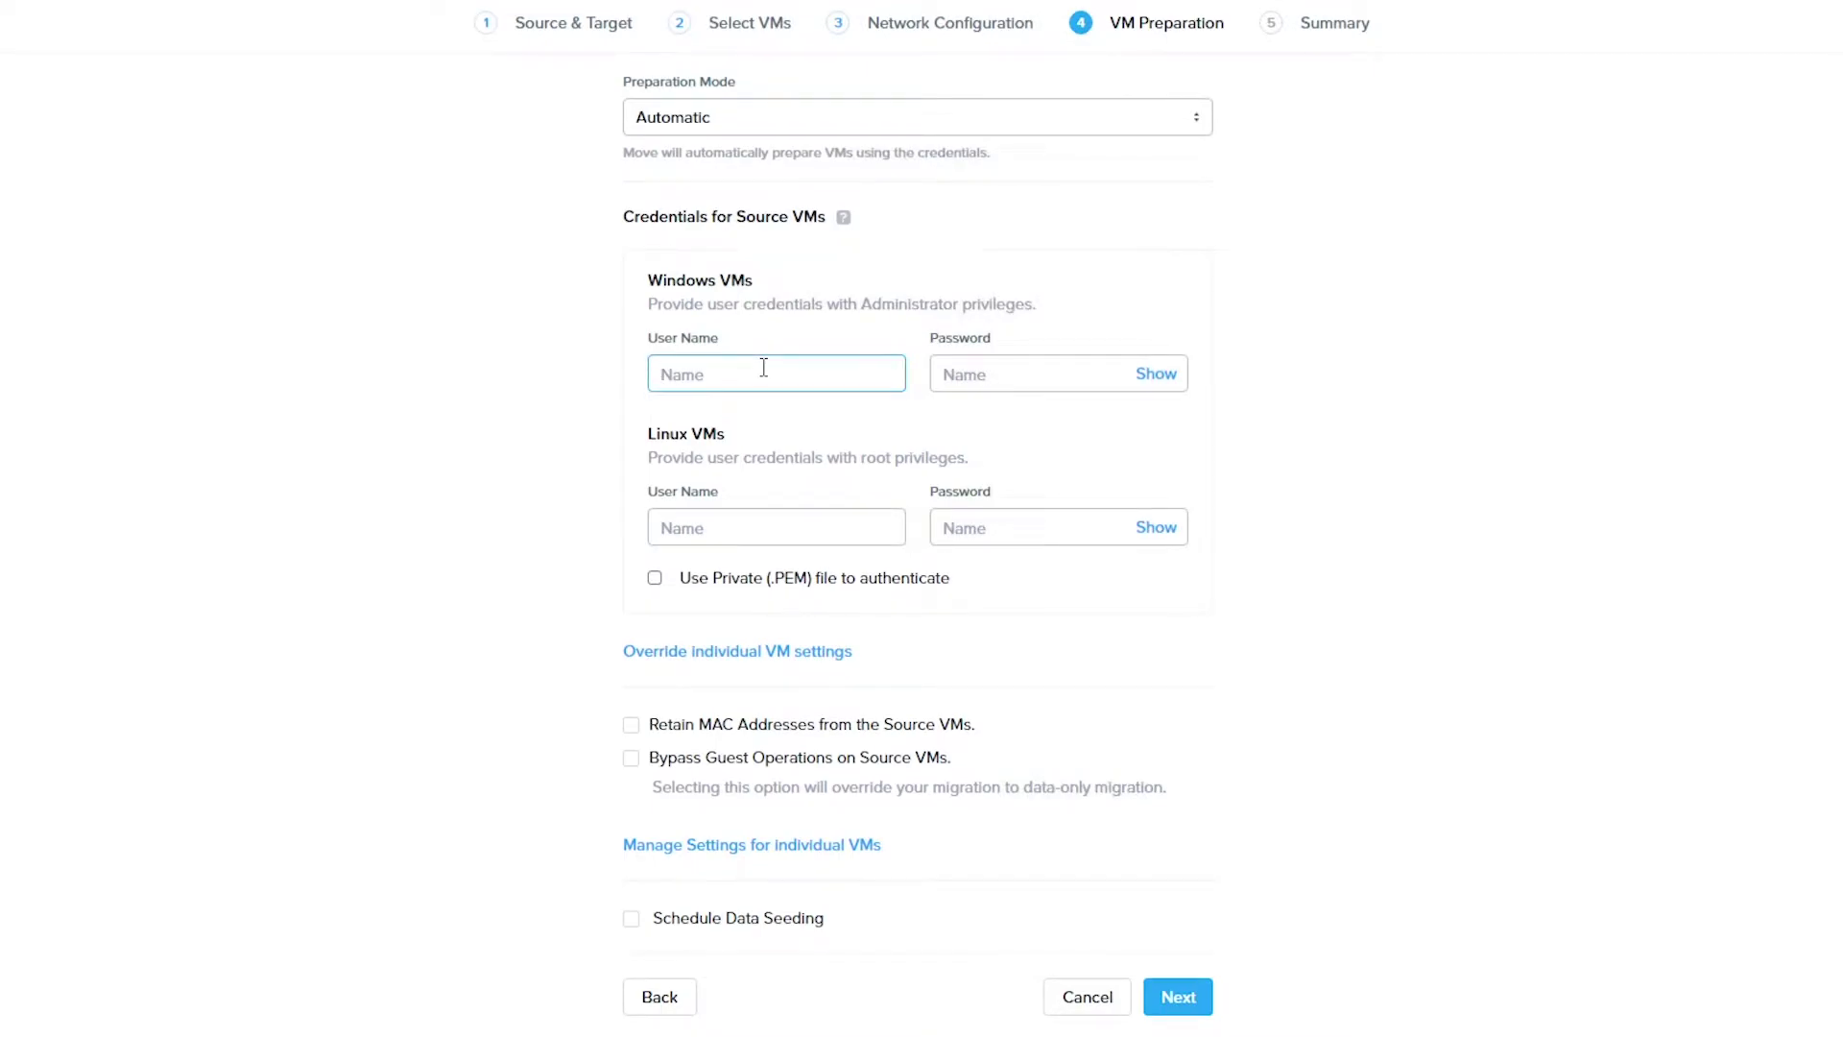
type("administrator")
key("Tab")
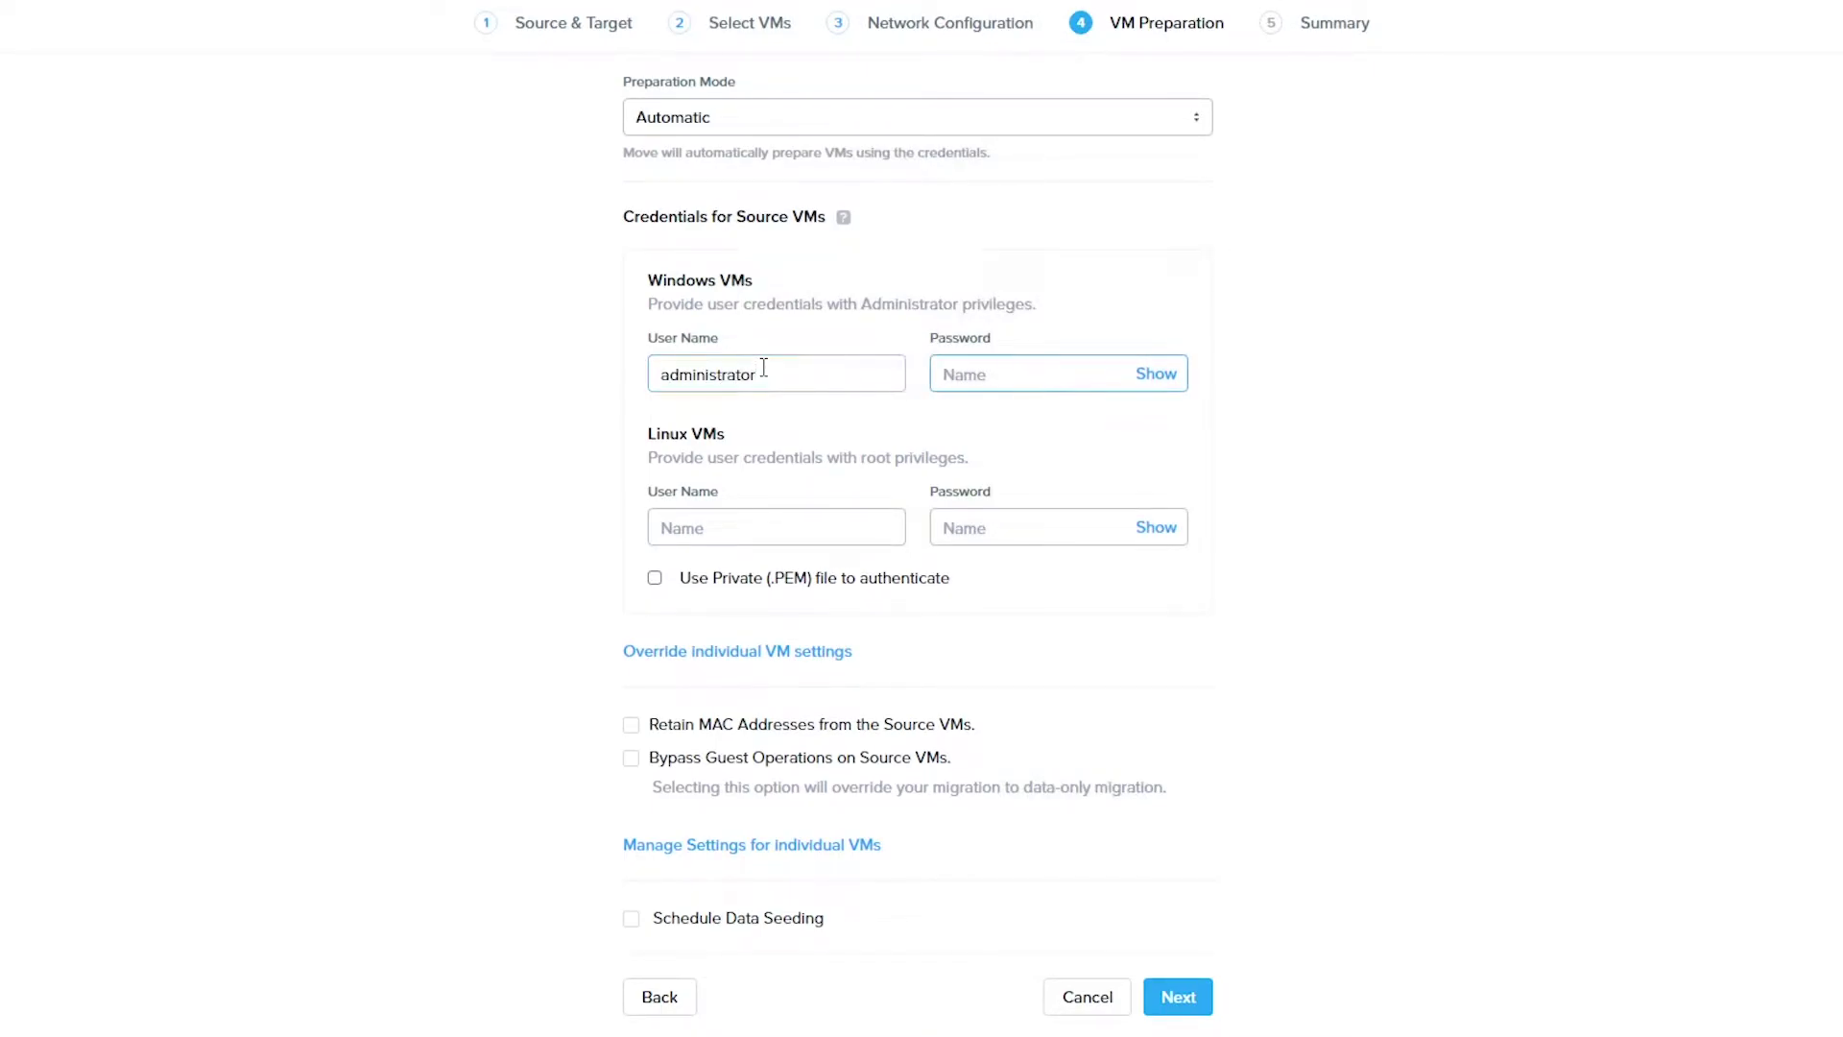
type("nutanix/4u")
key("Tab")
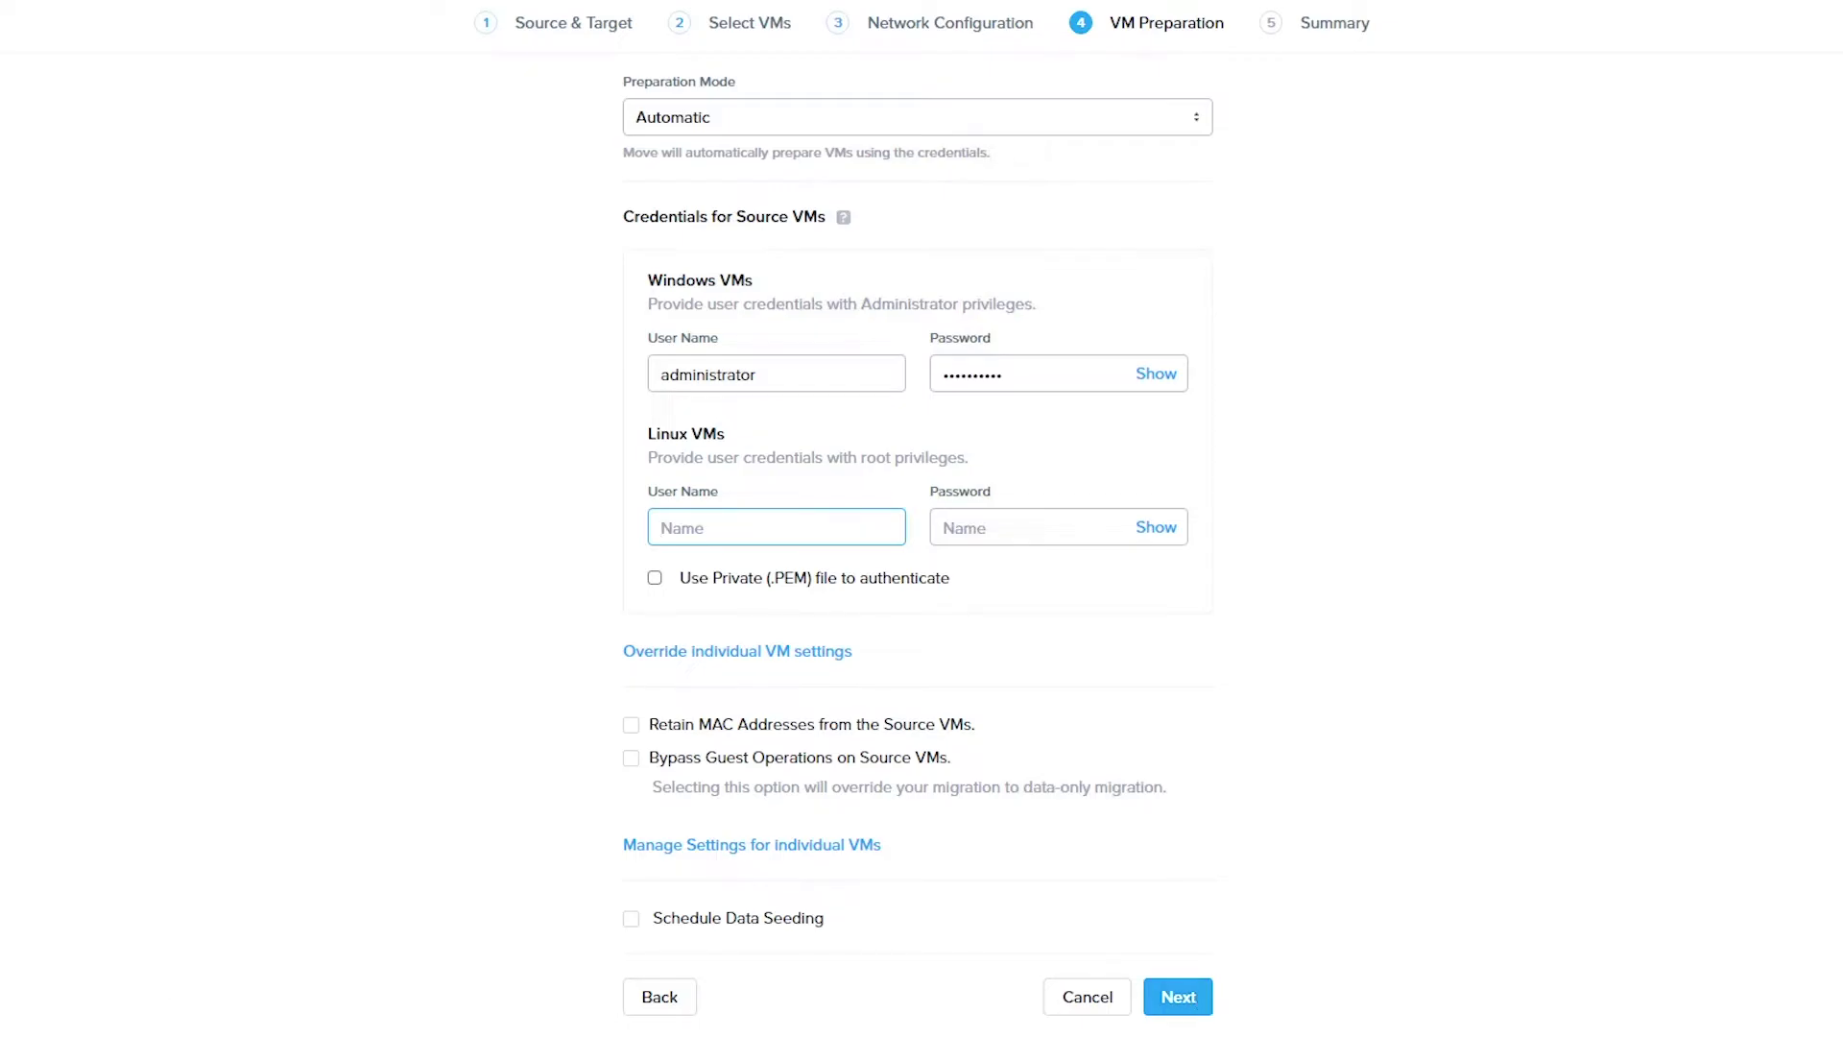
key("Return")
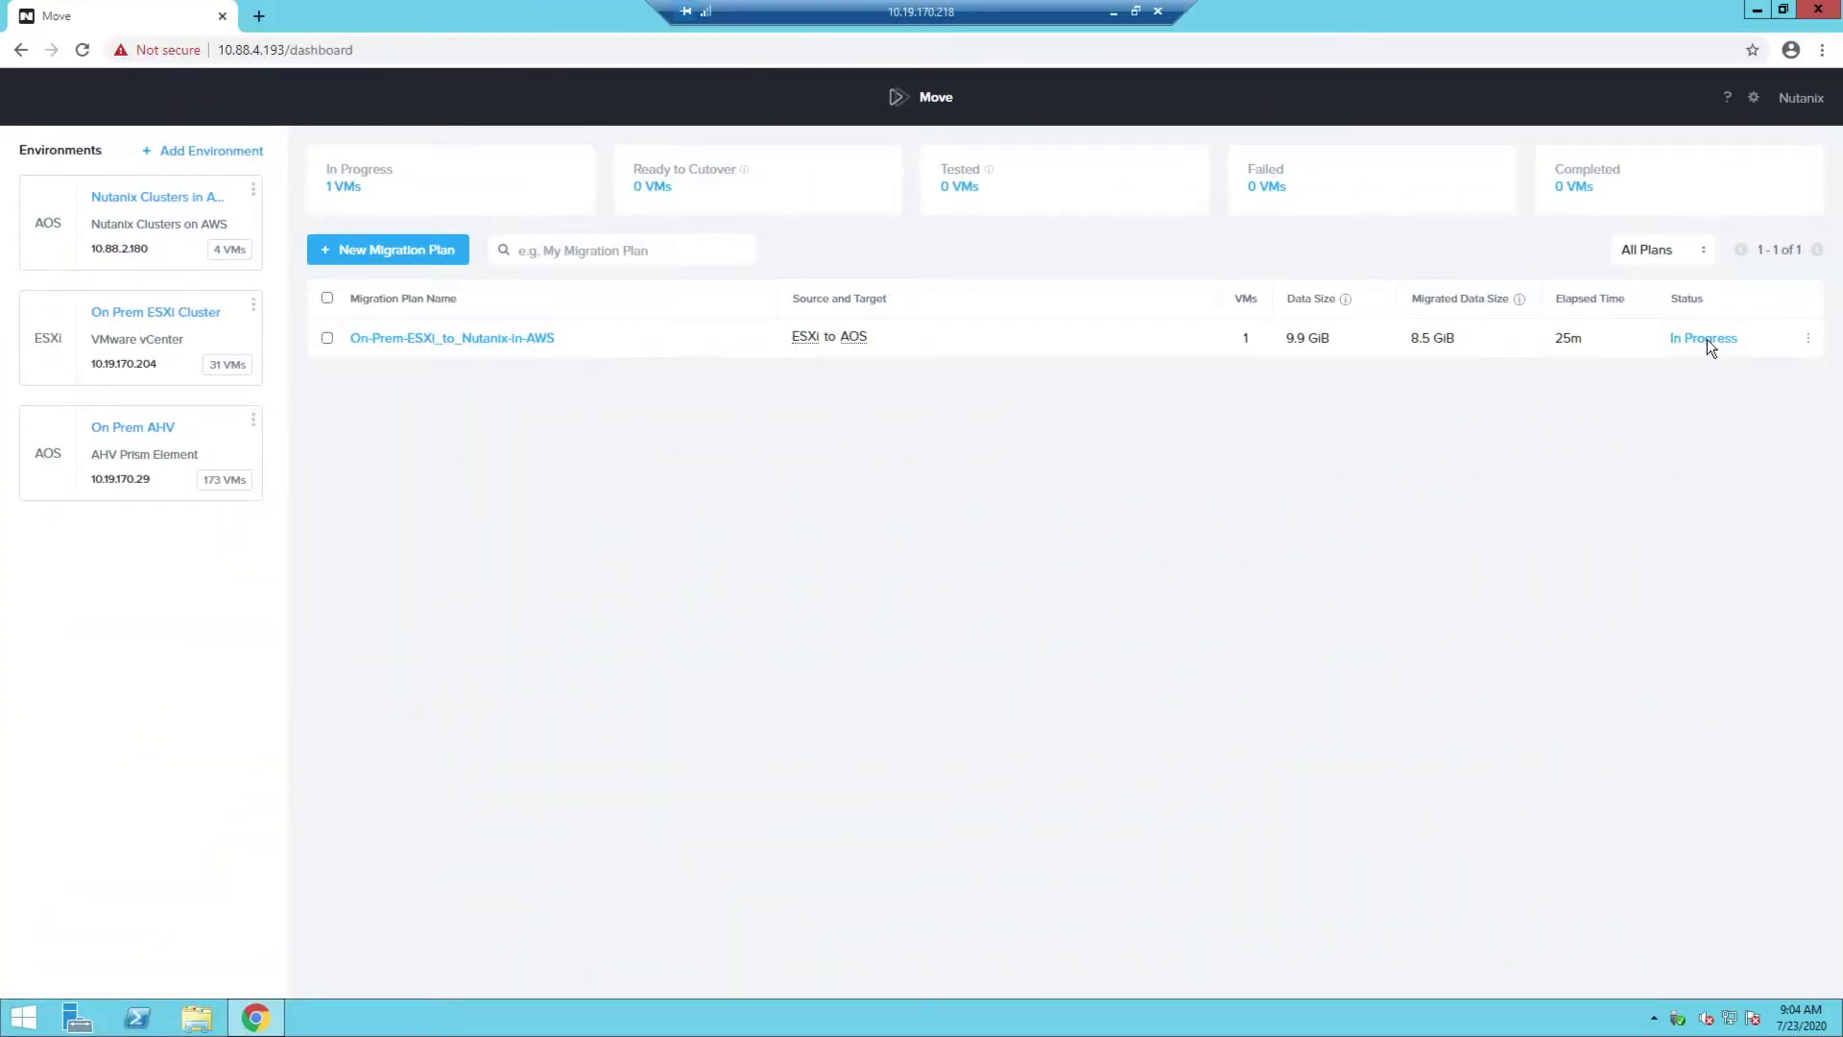
Open the plan's VM progress and browse the Data Seeding, Tested, Failed, Completed and All VMs filters
left_click(1707, 338)
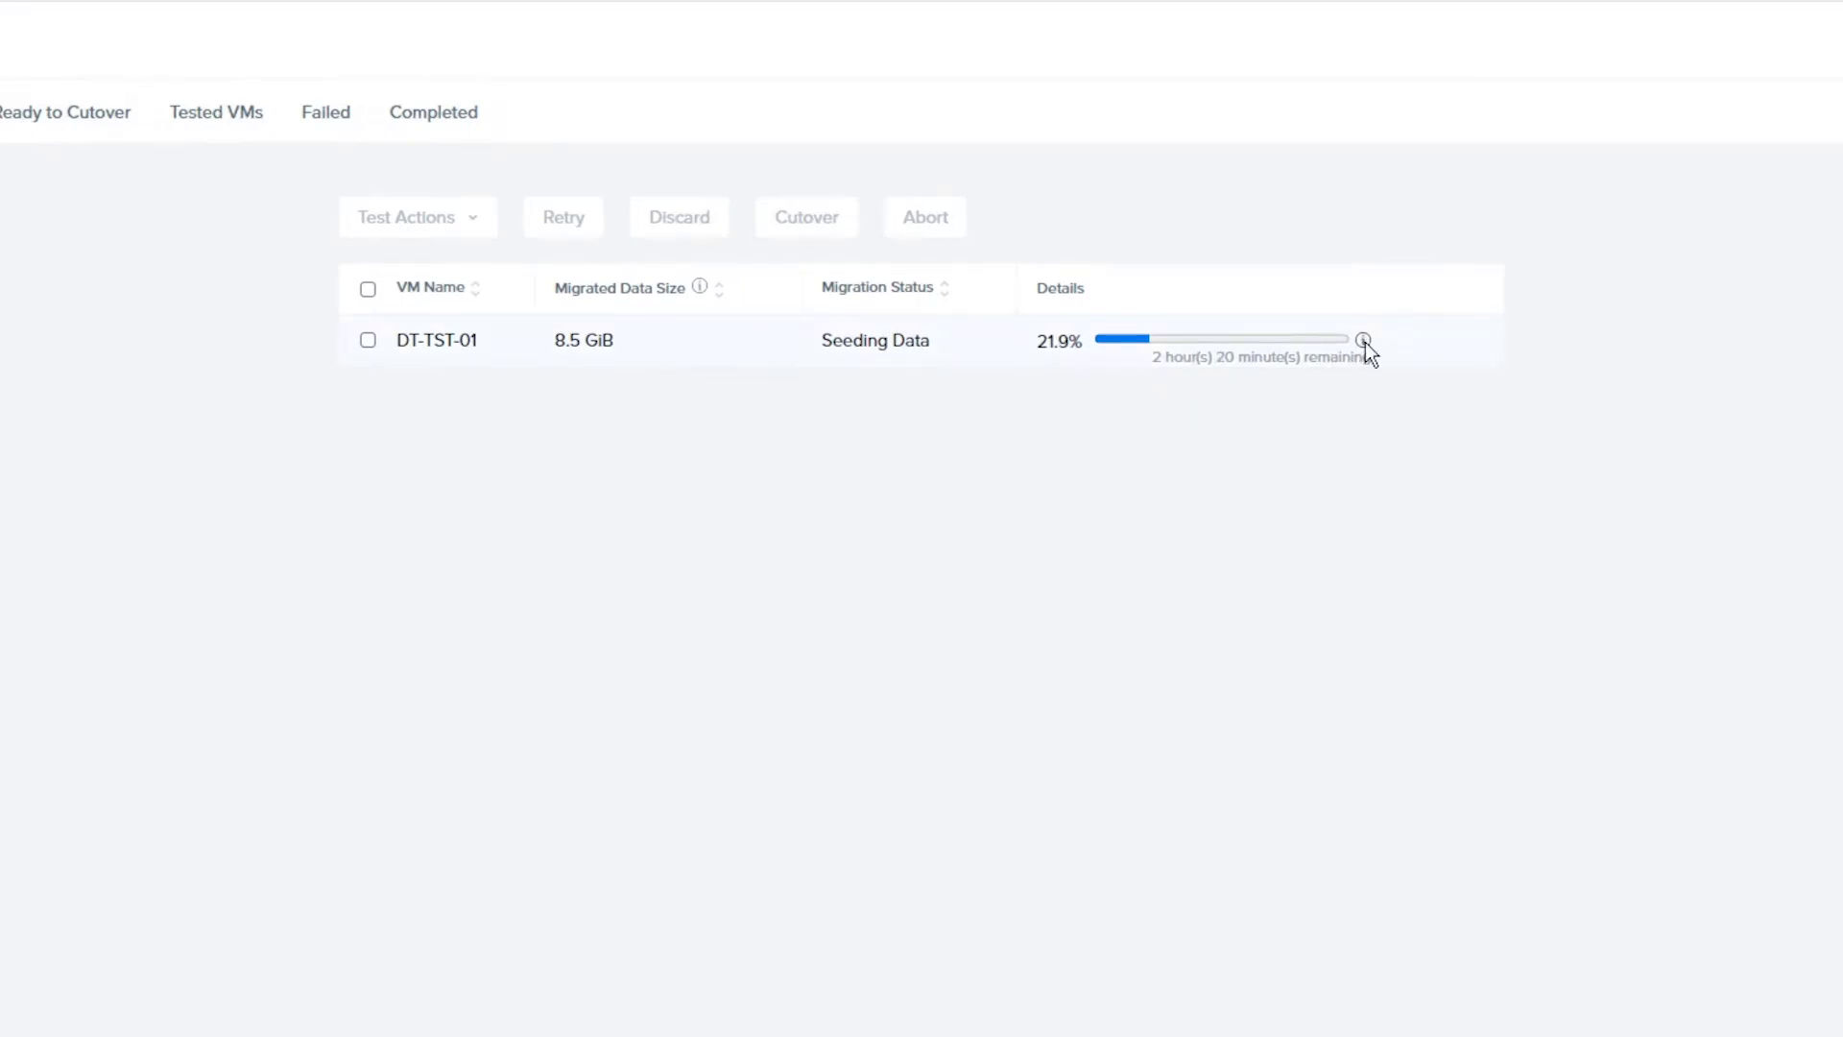
mouse_move(1361, 340)
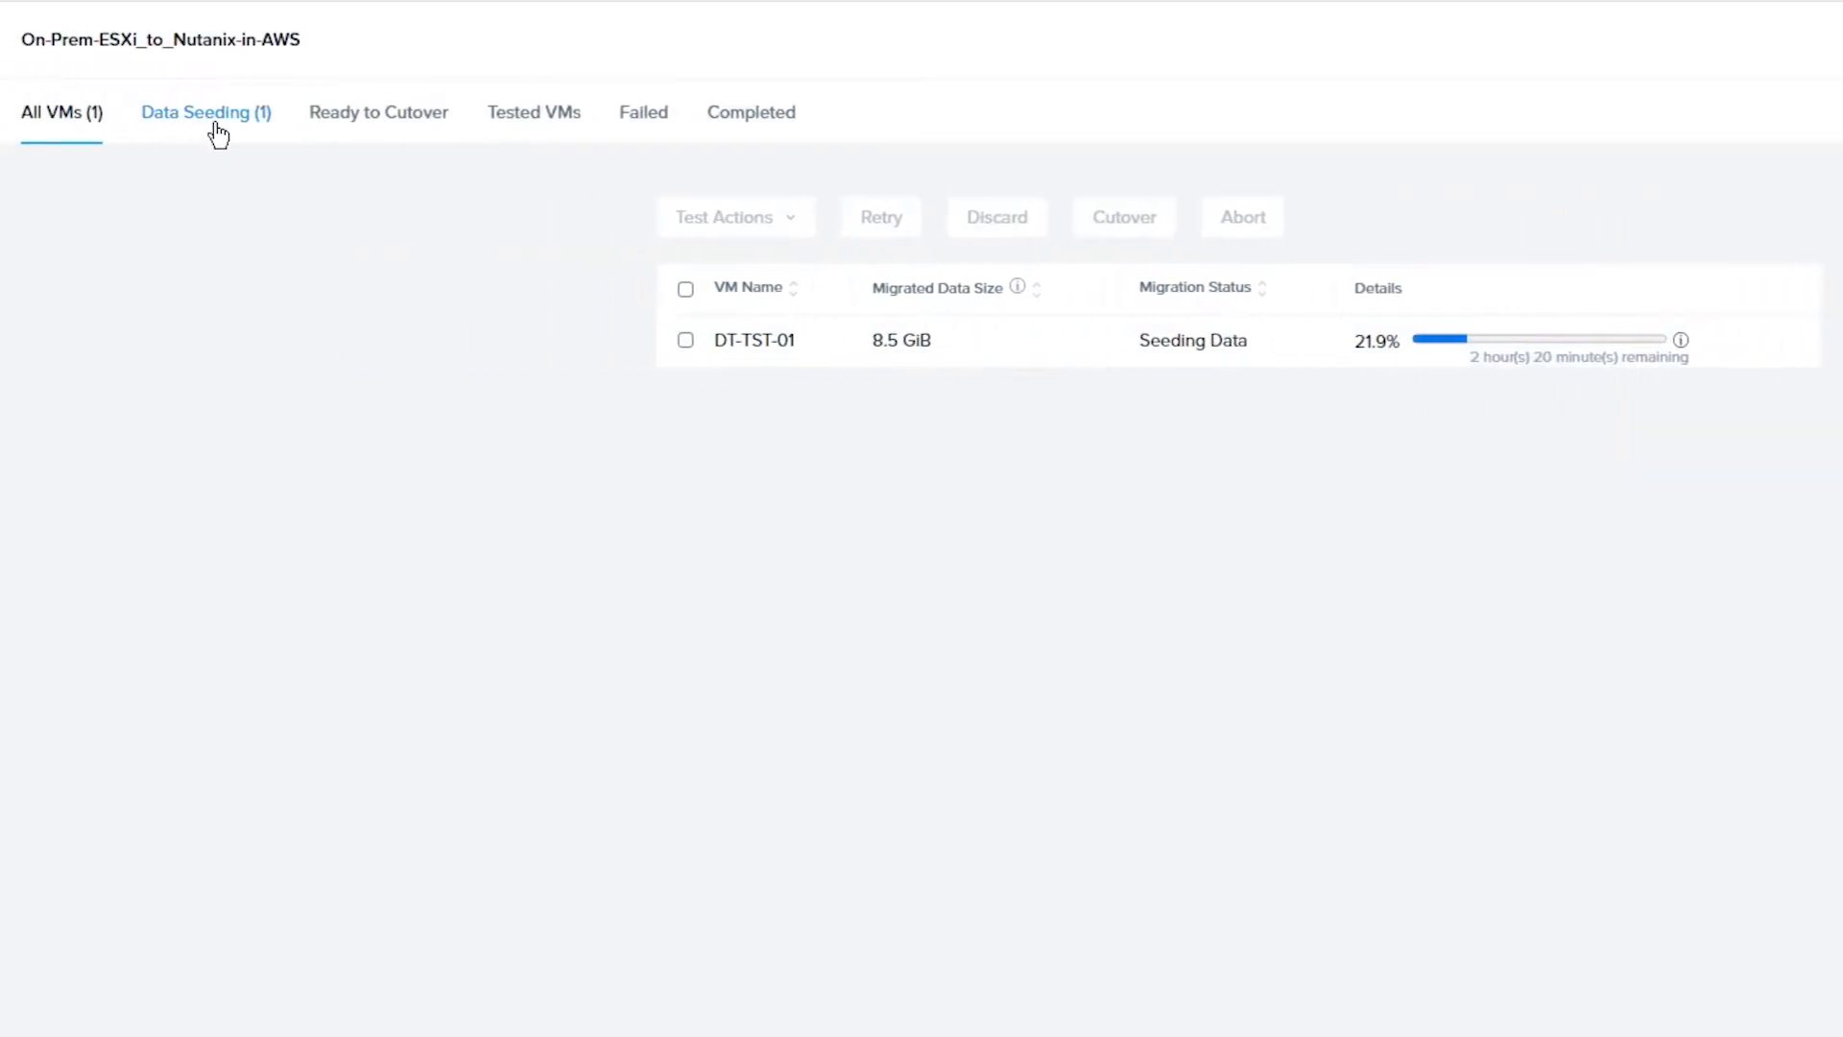
left_click(216, 124)
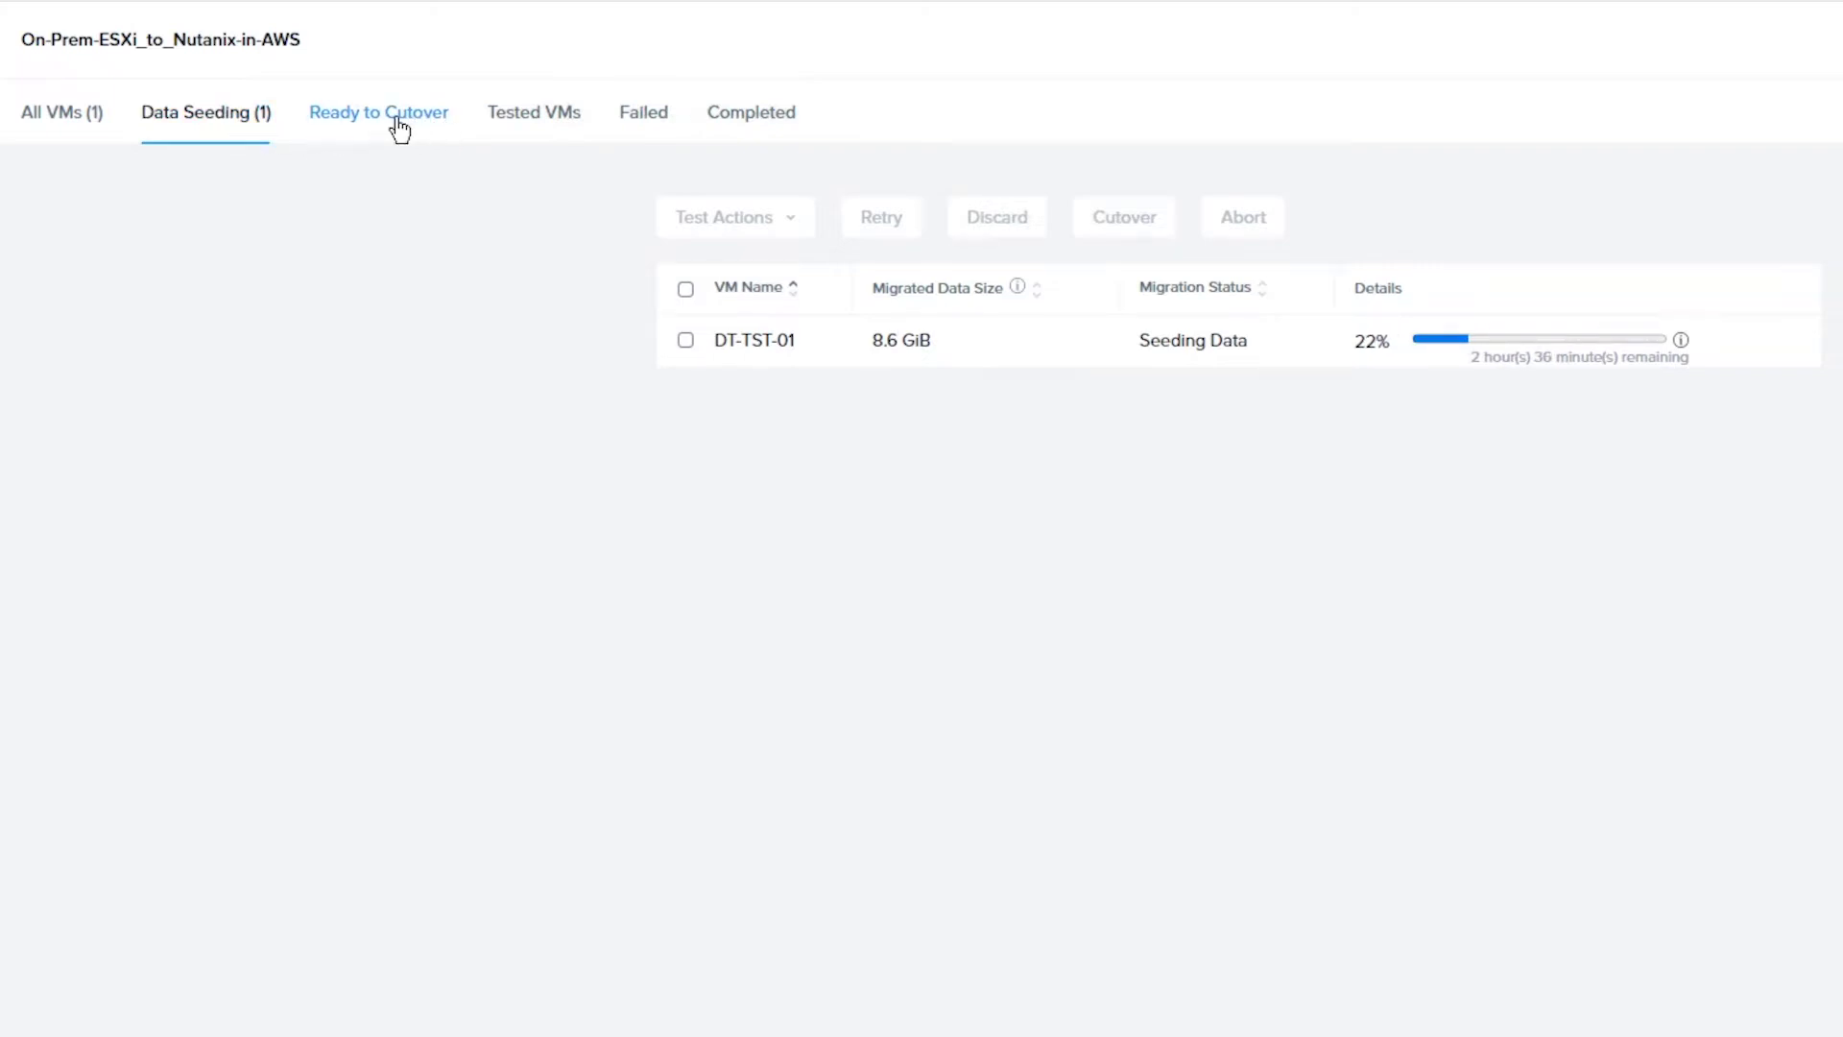
left_click(562, 123)
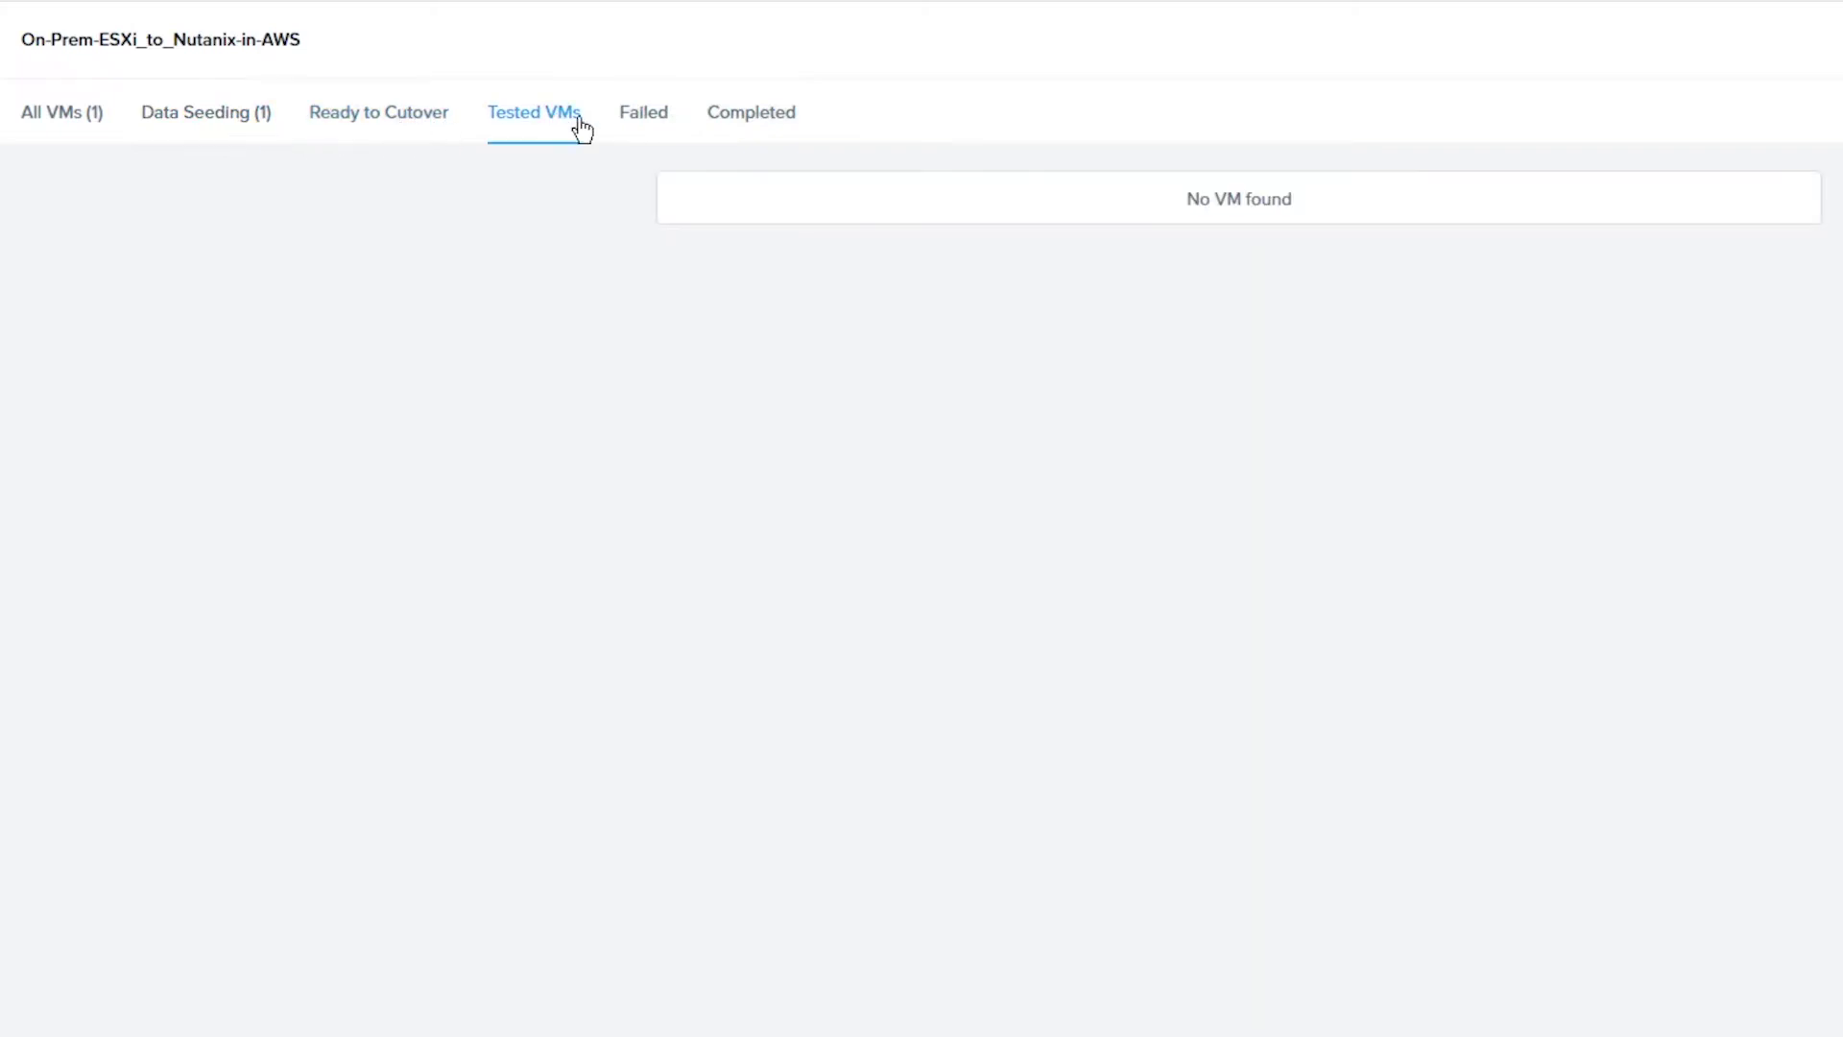
left_click(674, 123)
left_click(747, 123)
left_click(116, 123)
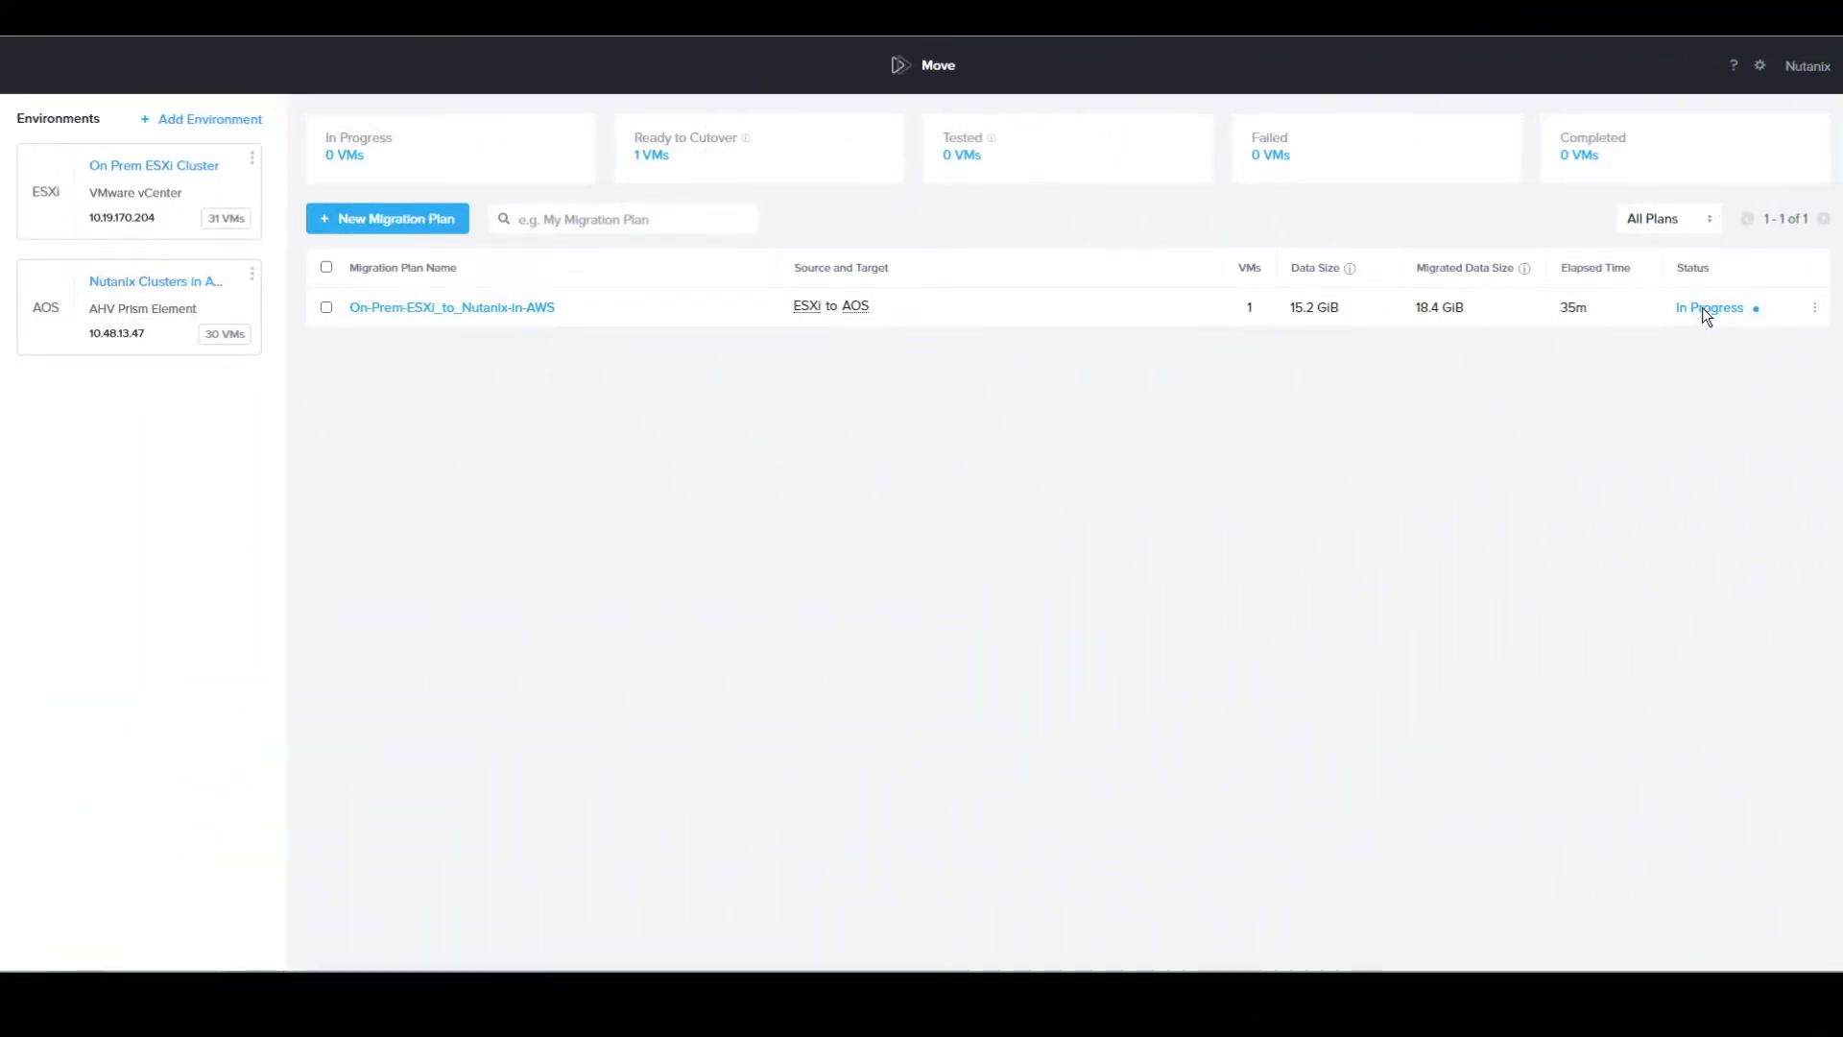
Select DT-TST-01 in the plan and confirm its cutover from Test Actions
mouse_move(1705, 309)
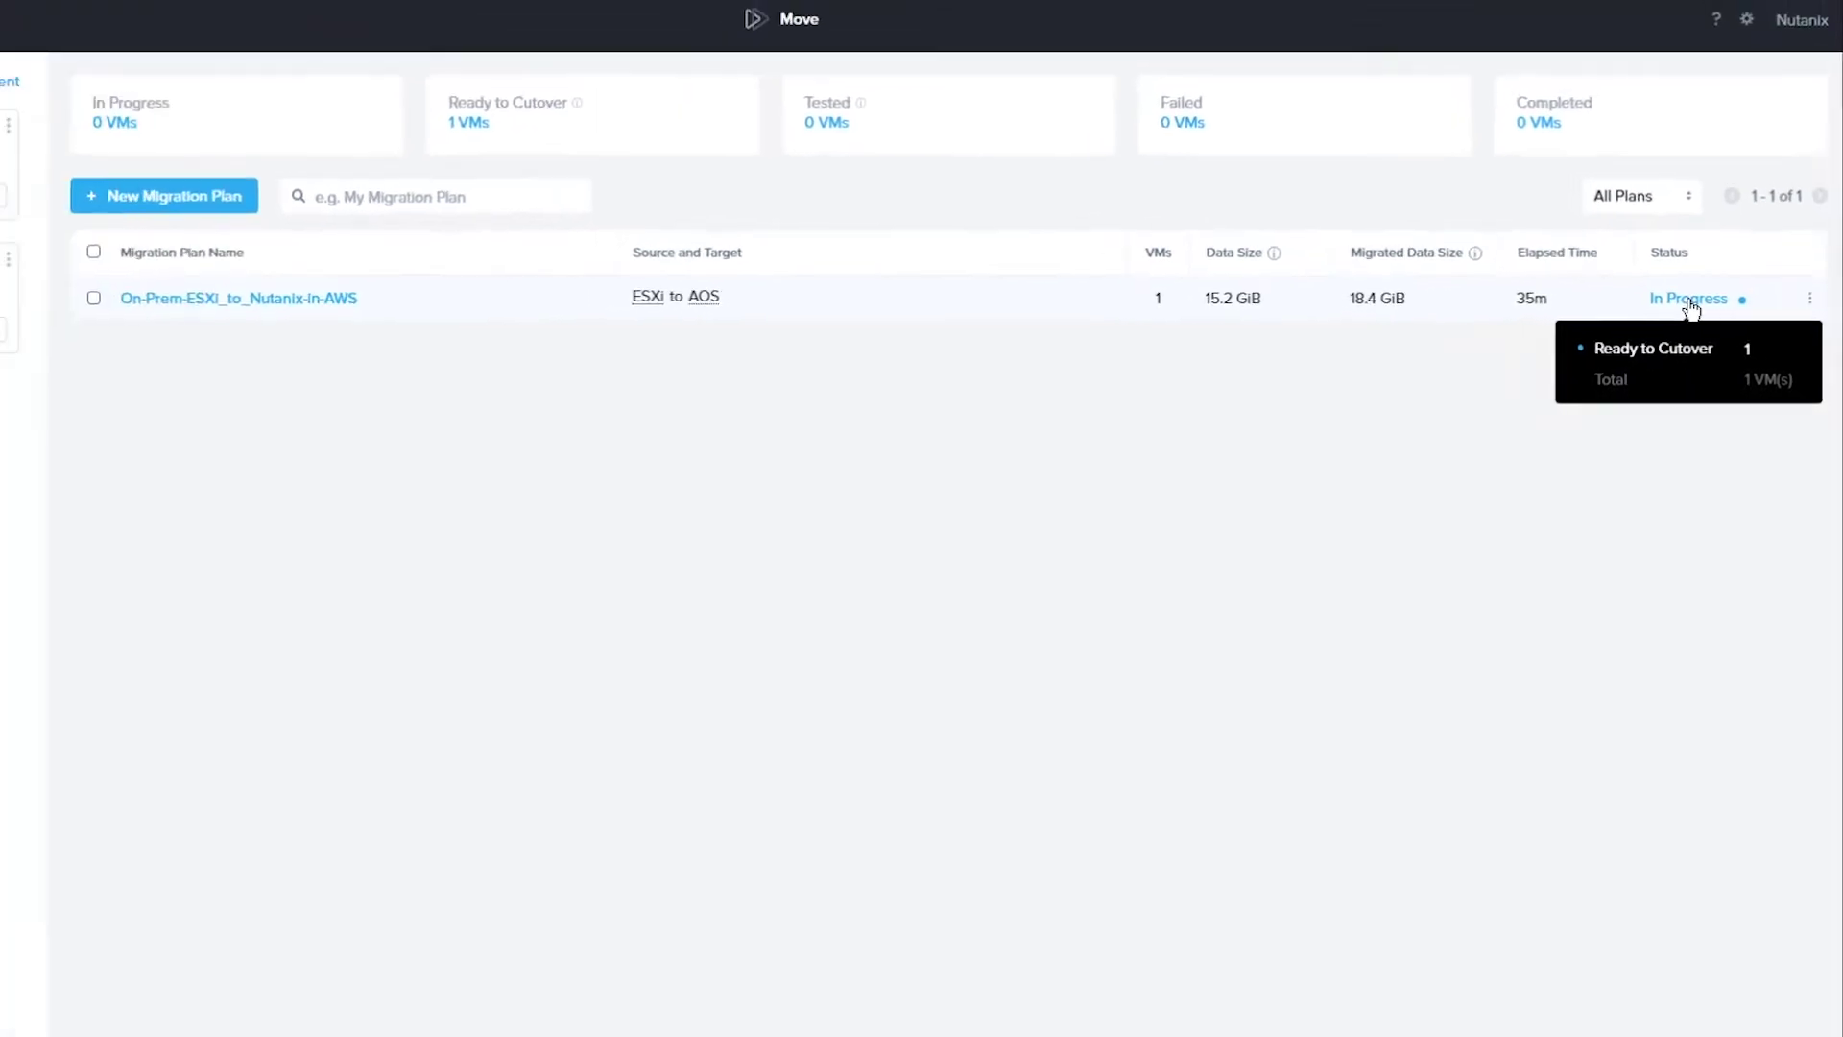
left_click(1664, 292)
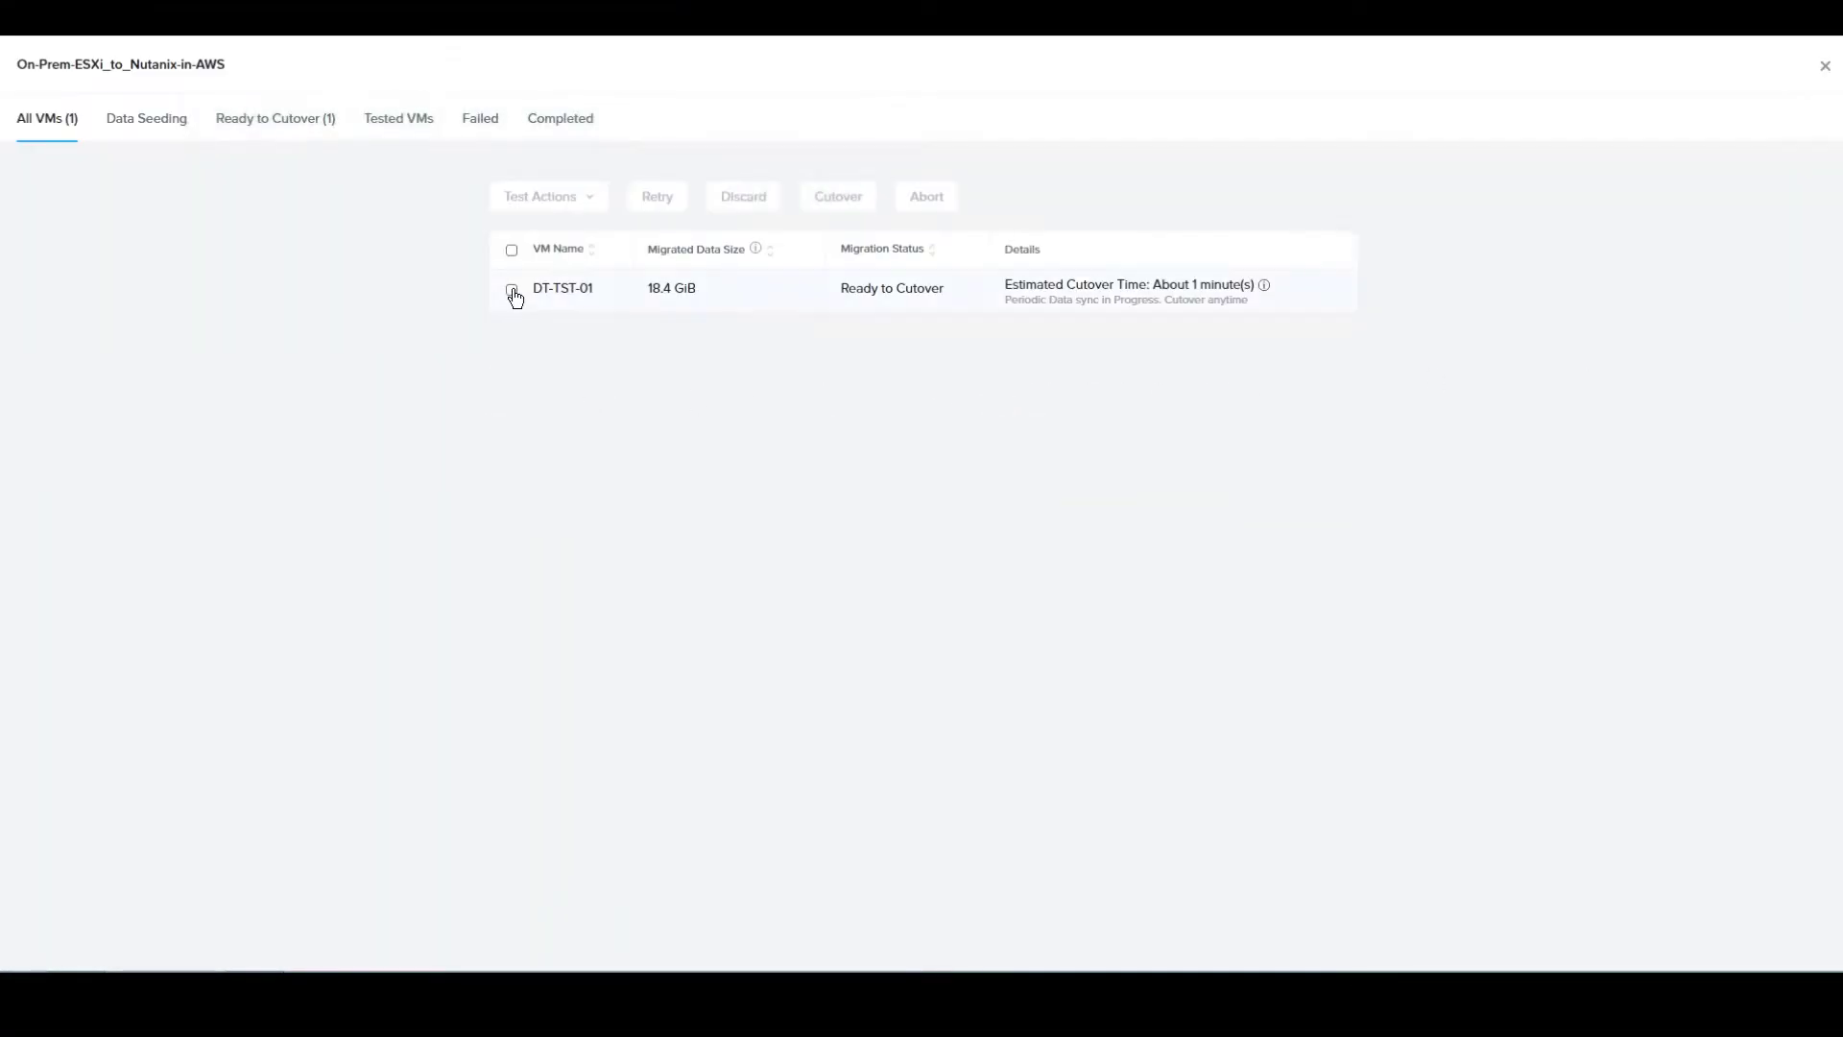
left_click(512, 290)
left_click(571, 199)
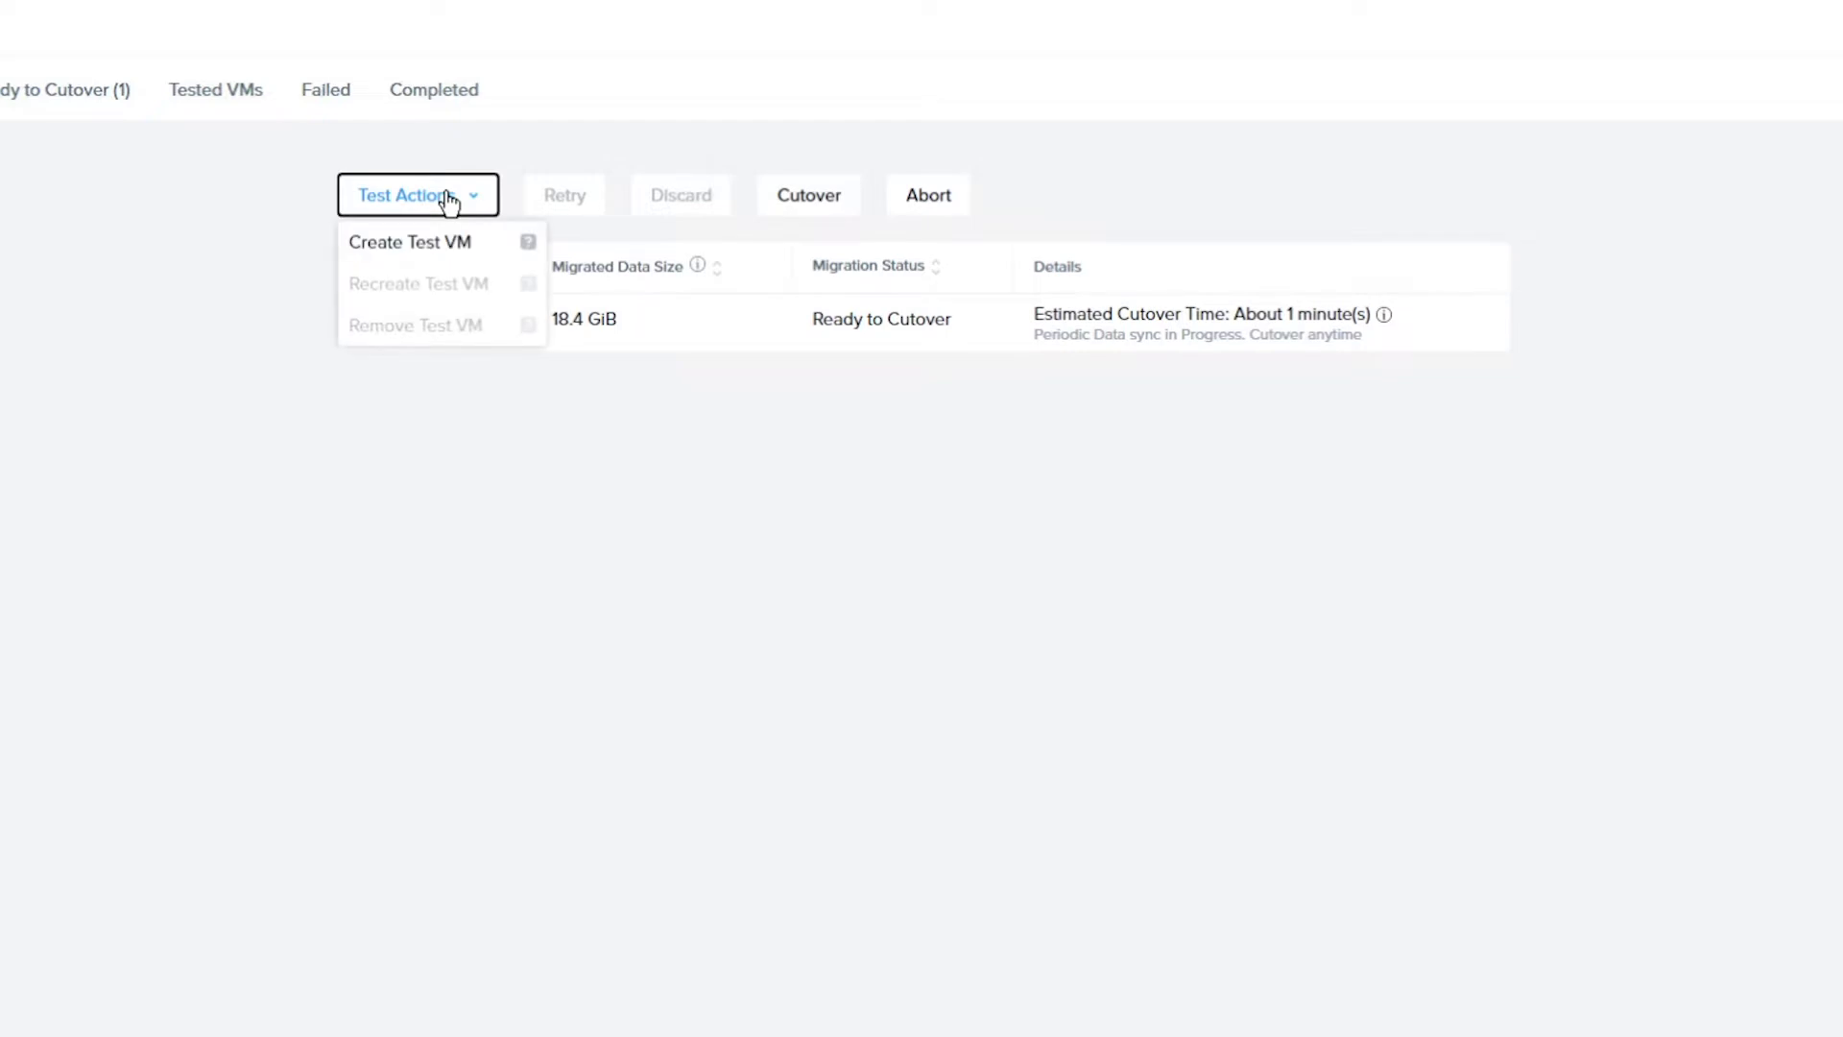
left_click(820, 206)
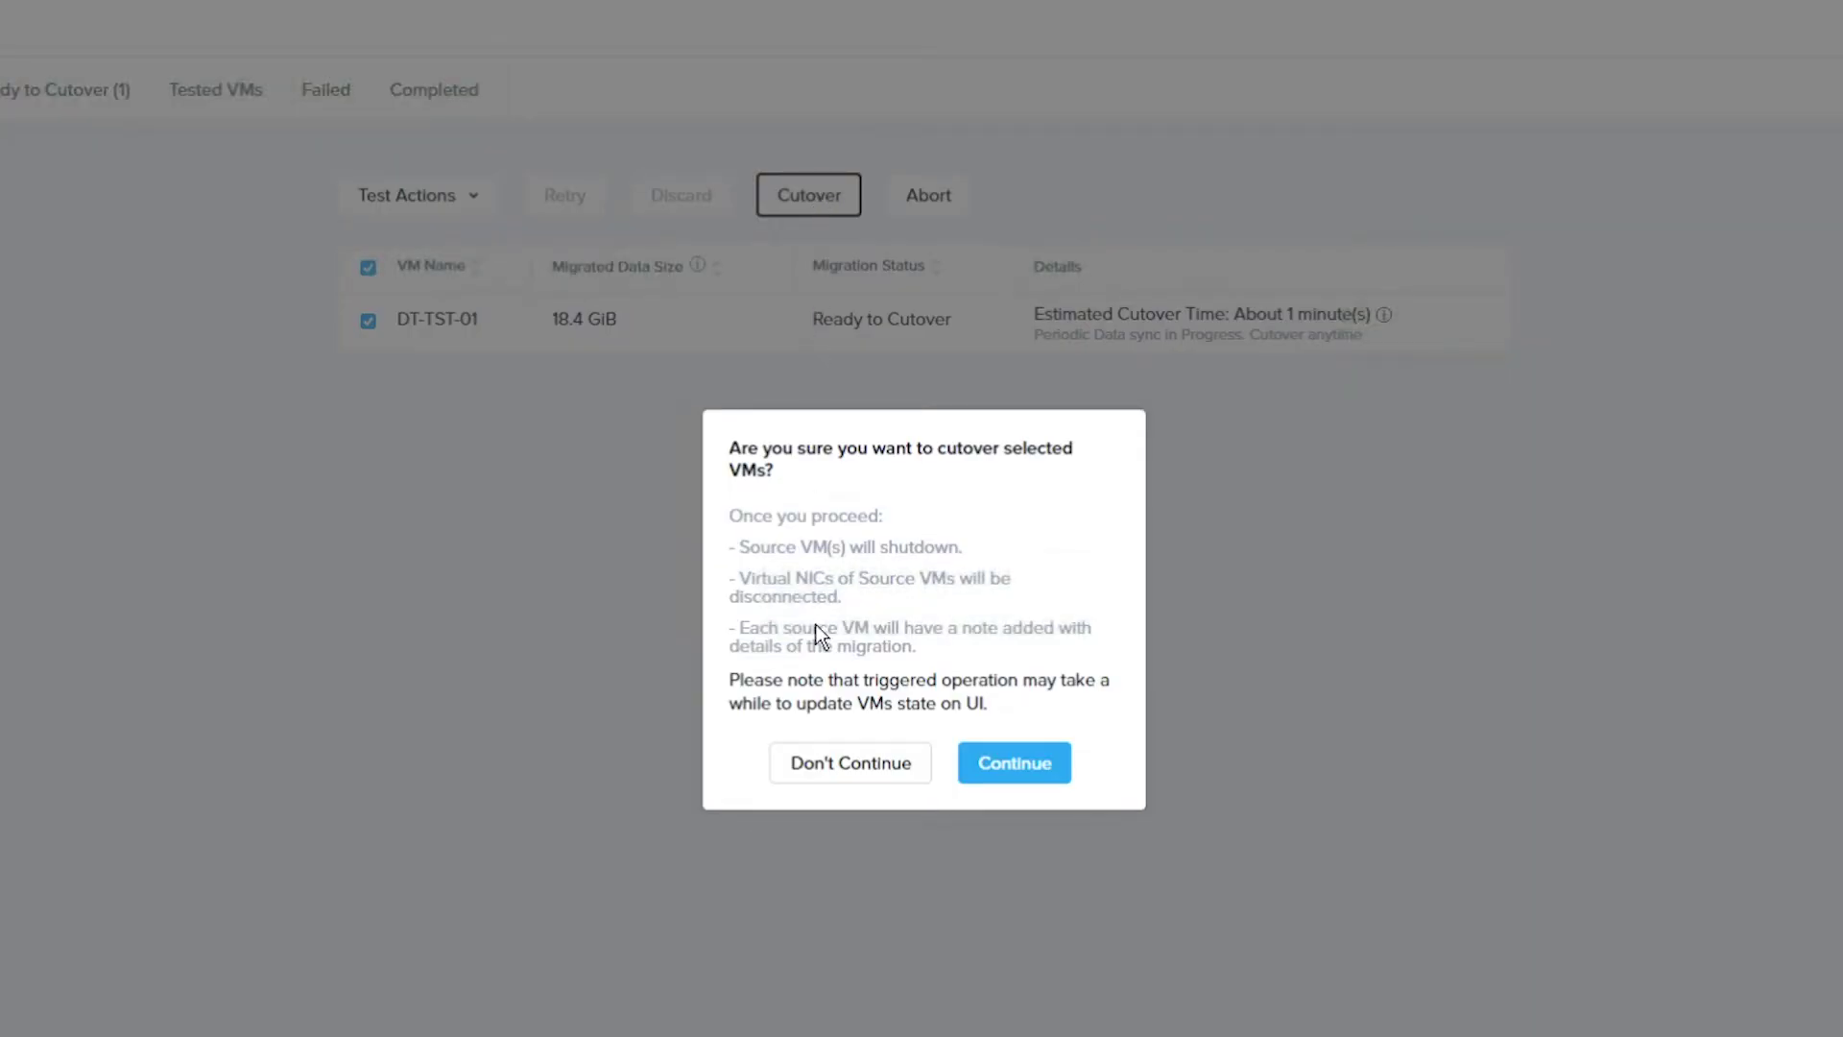
left_click(1033, 758)
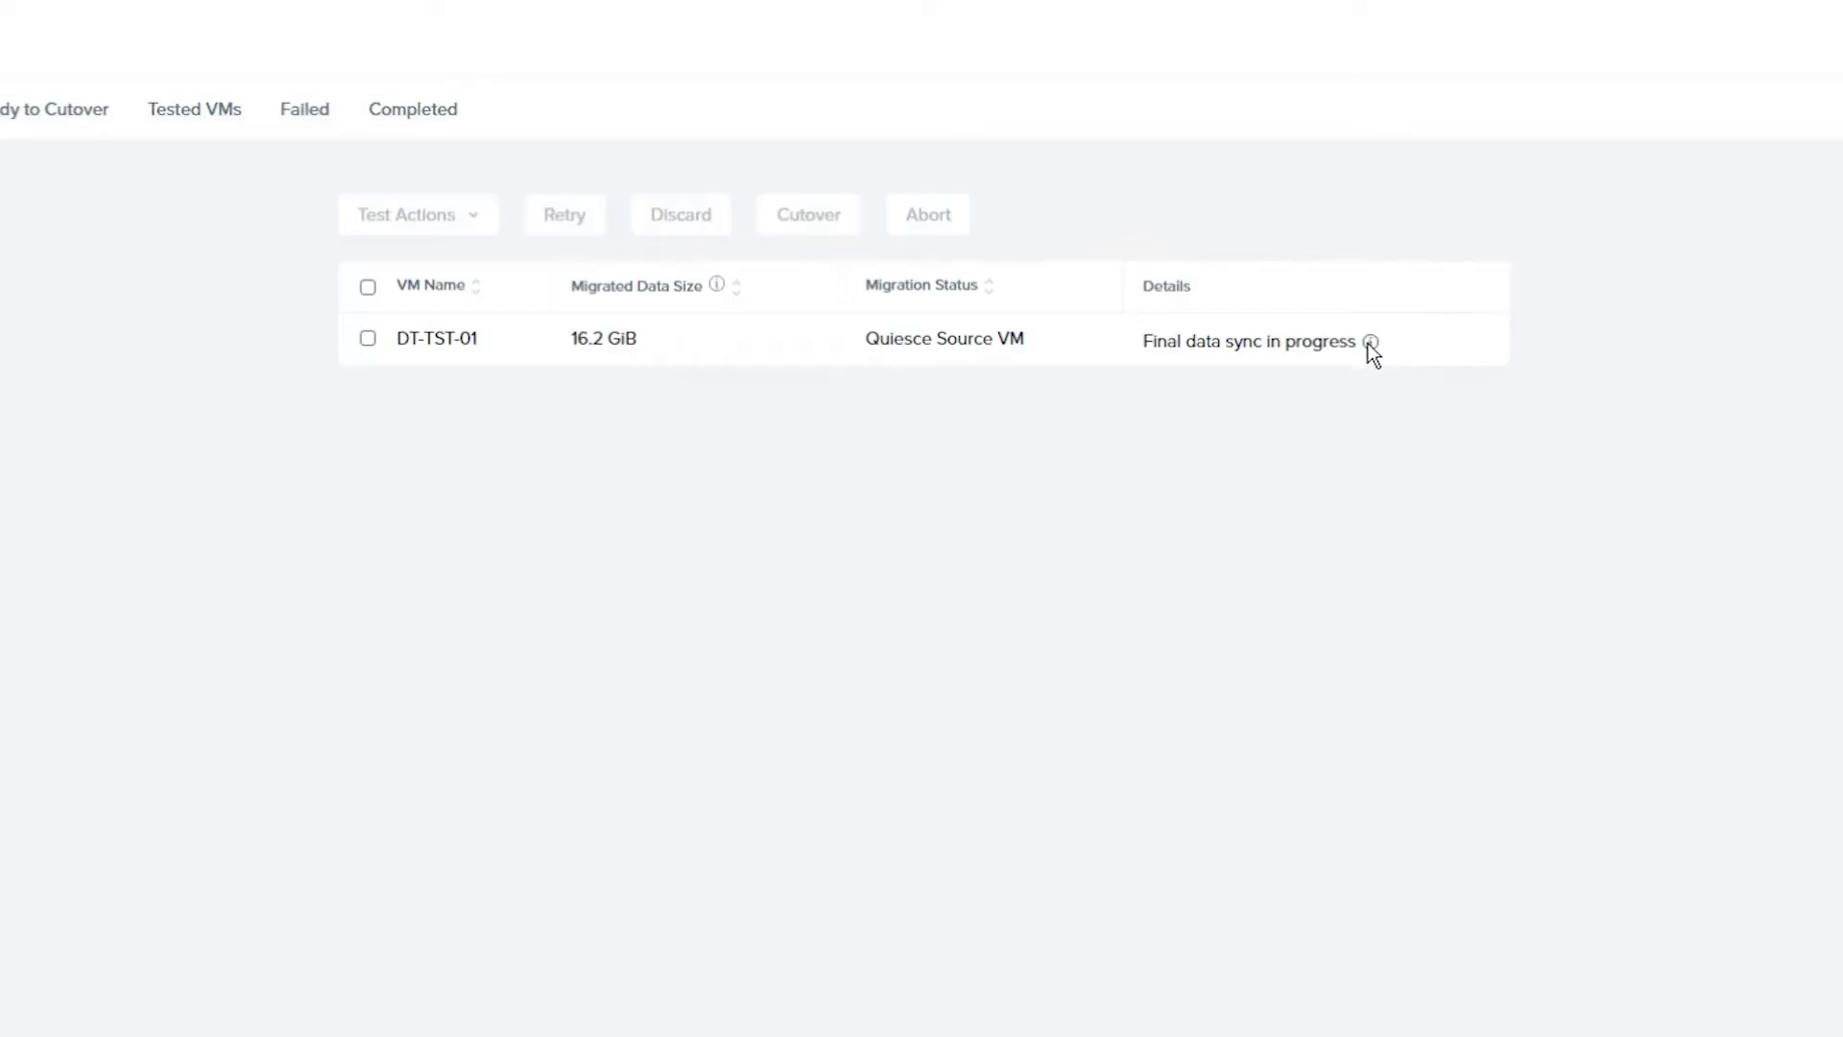
Track DT-TST-01 through the Data Seeding, Failed and All VMs lists and view its sync details
mouse_move(1370, 343)
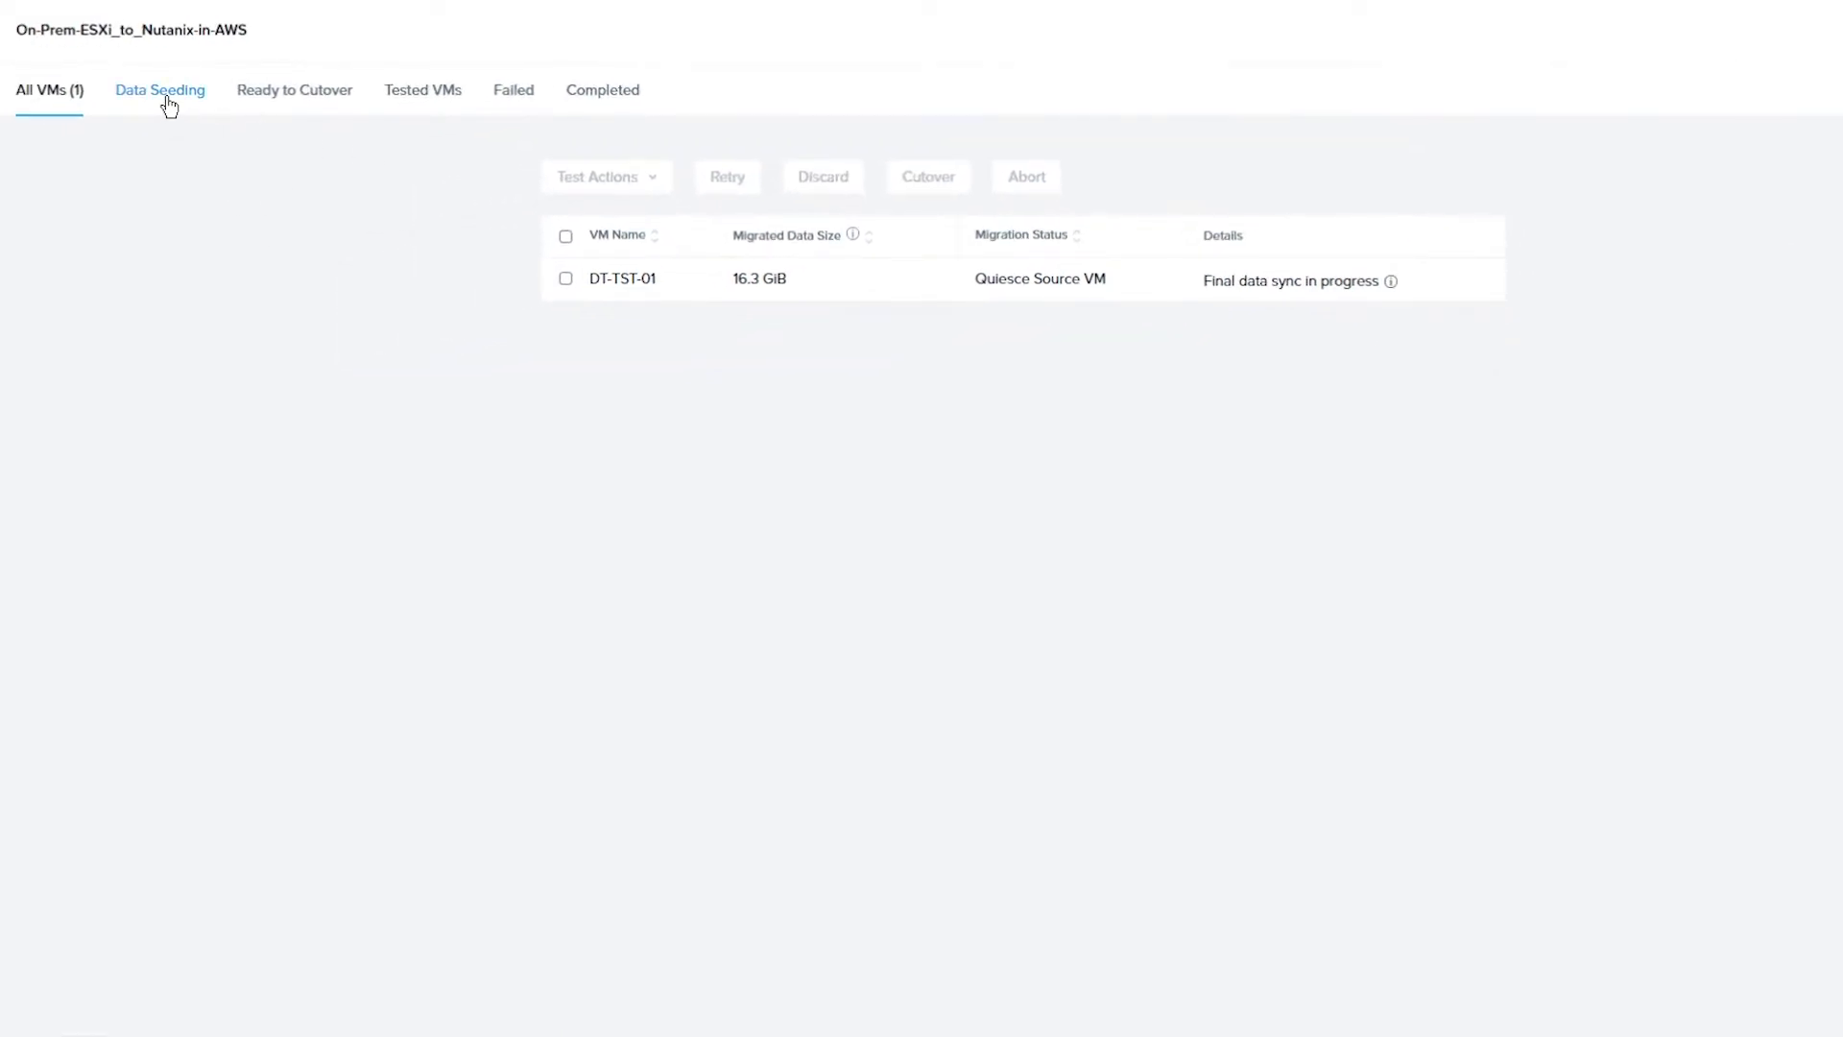
left_click(167, 104)
left_click(513, 91)
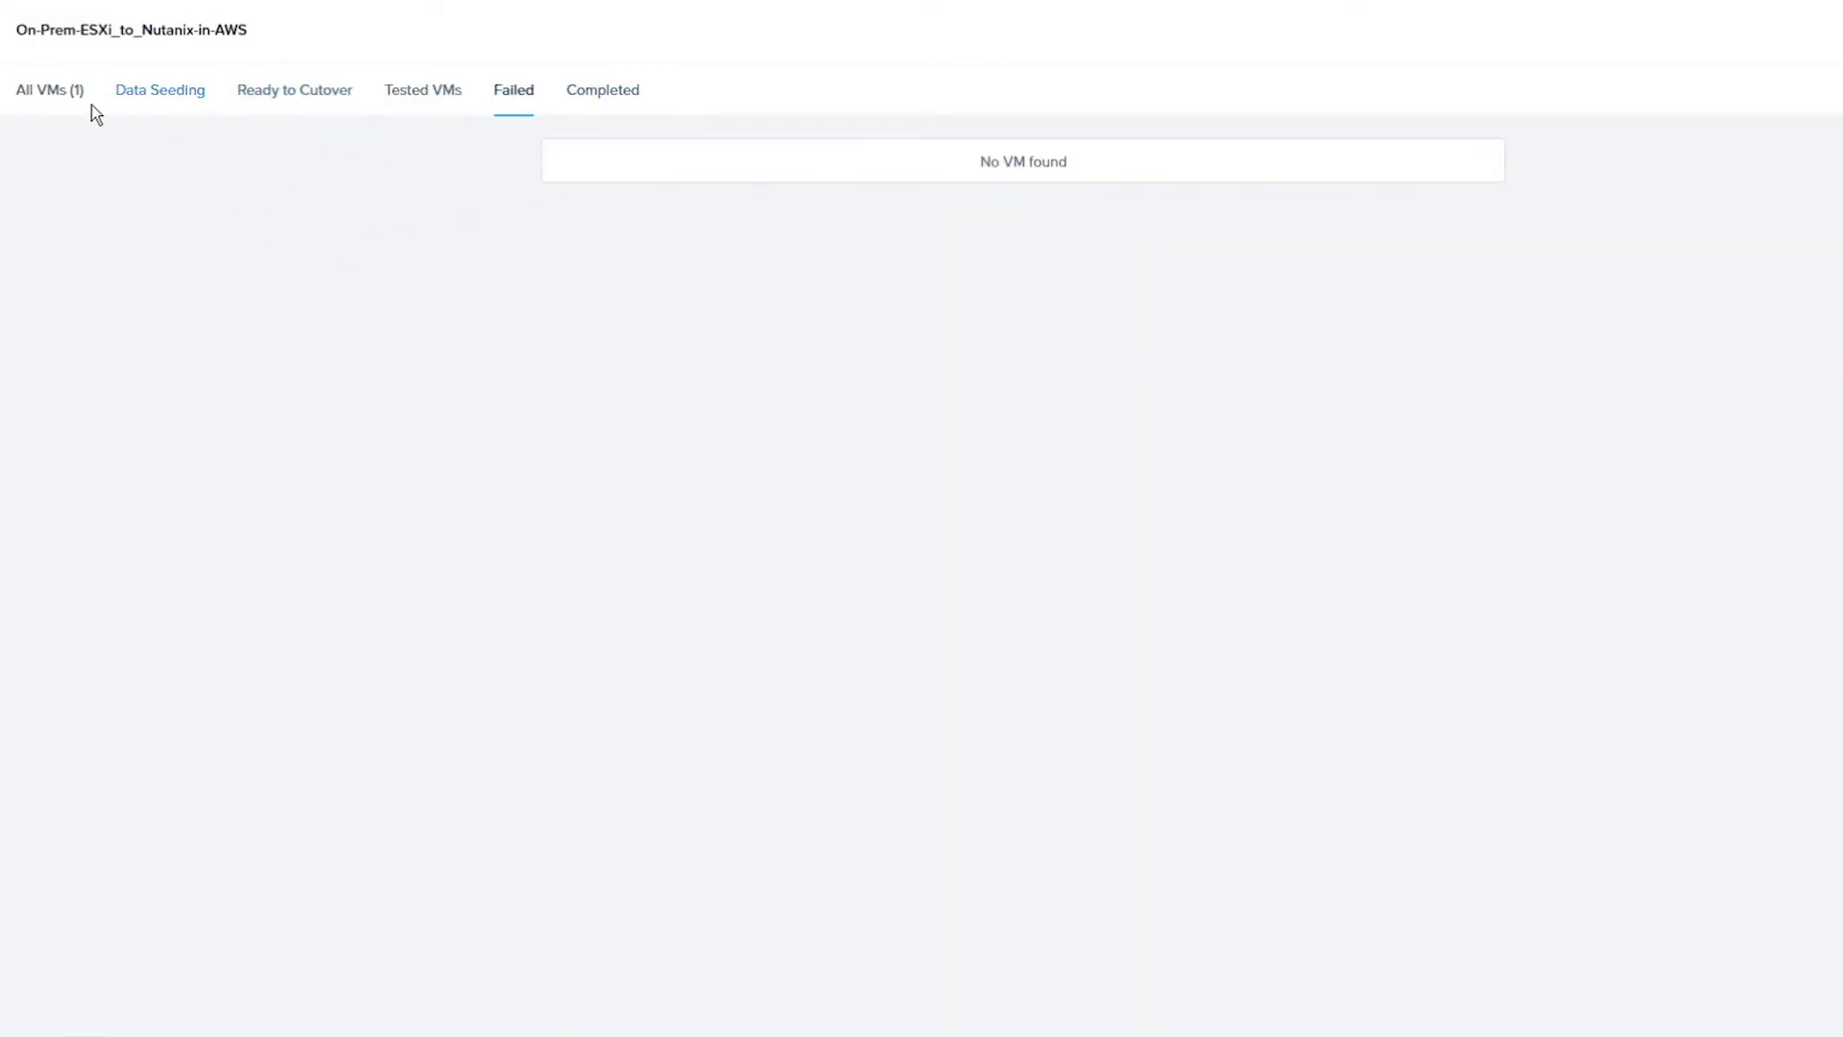
left_click(91, 105)
mouse_move(1394, 282)
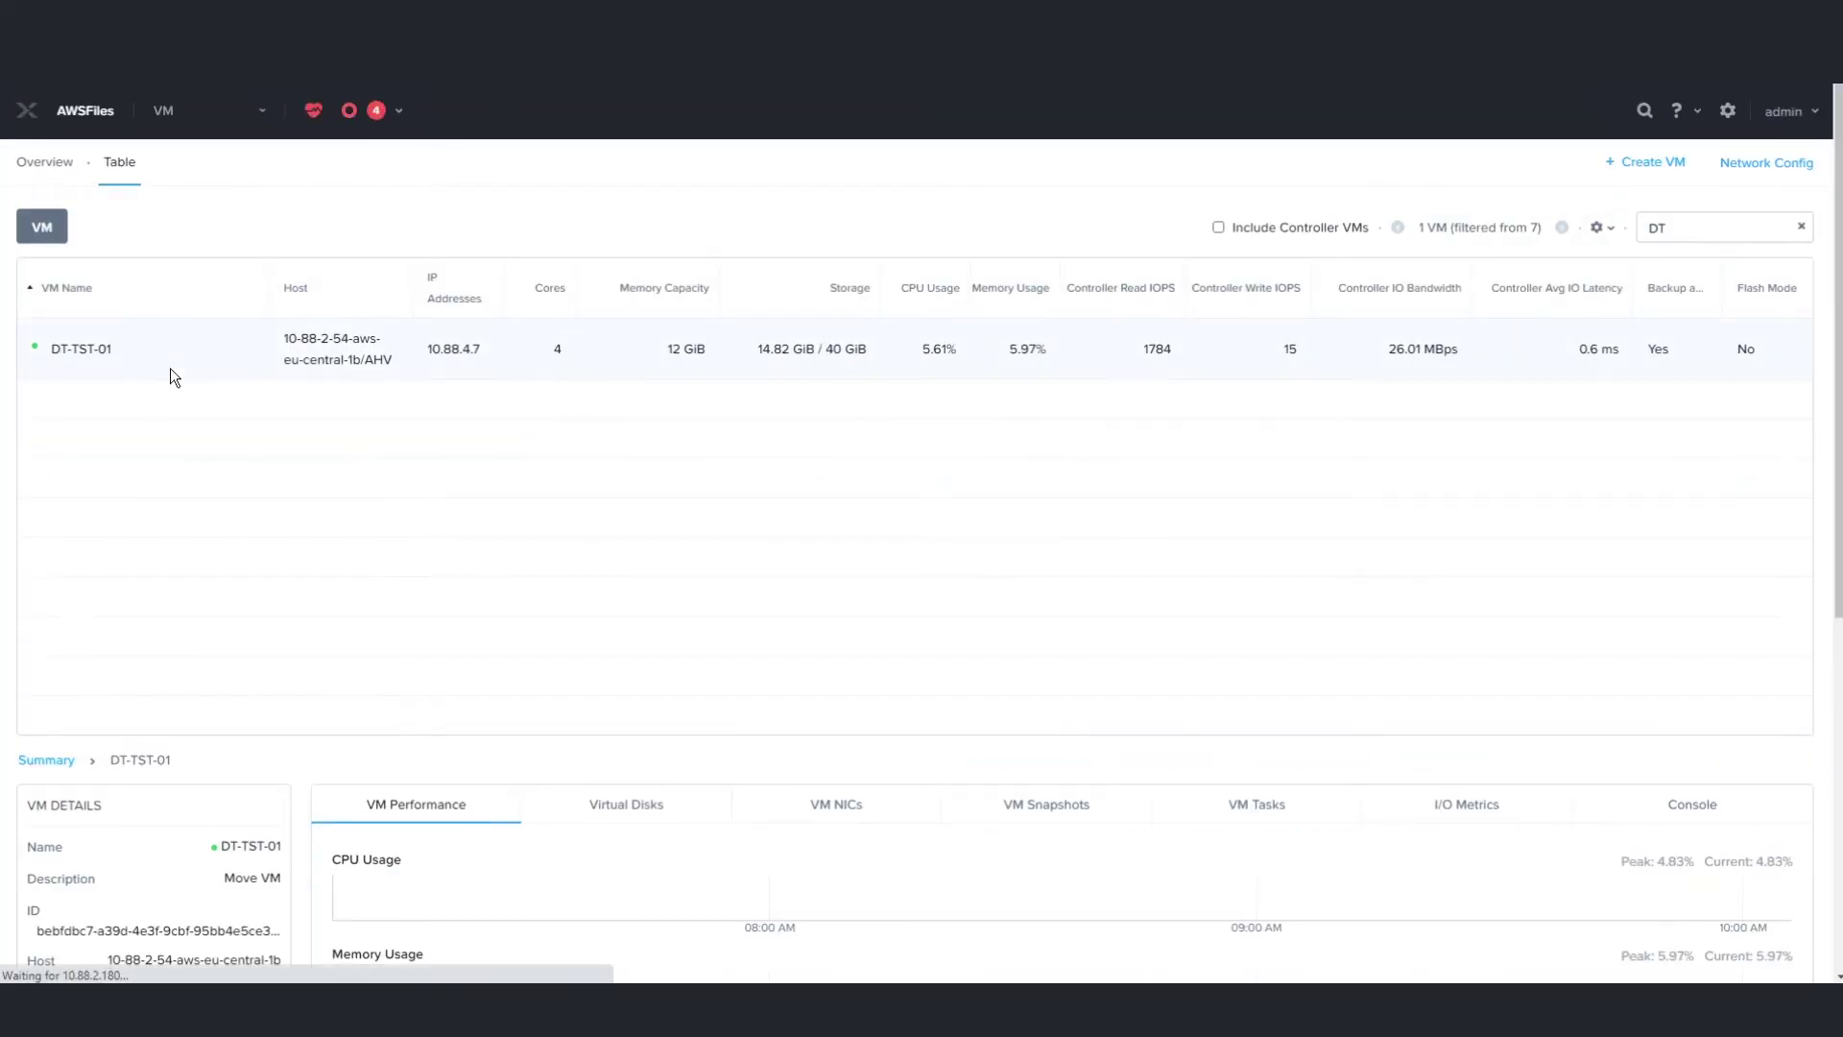
Open DT-TST-01's console, sign in as Administrator with the account password, and accept network discovery
left_click(169, 367)
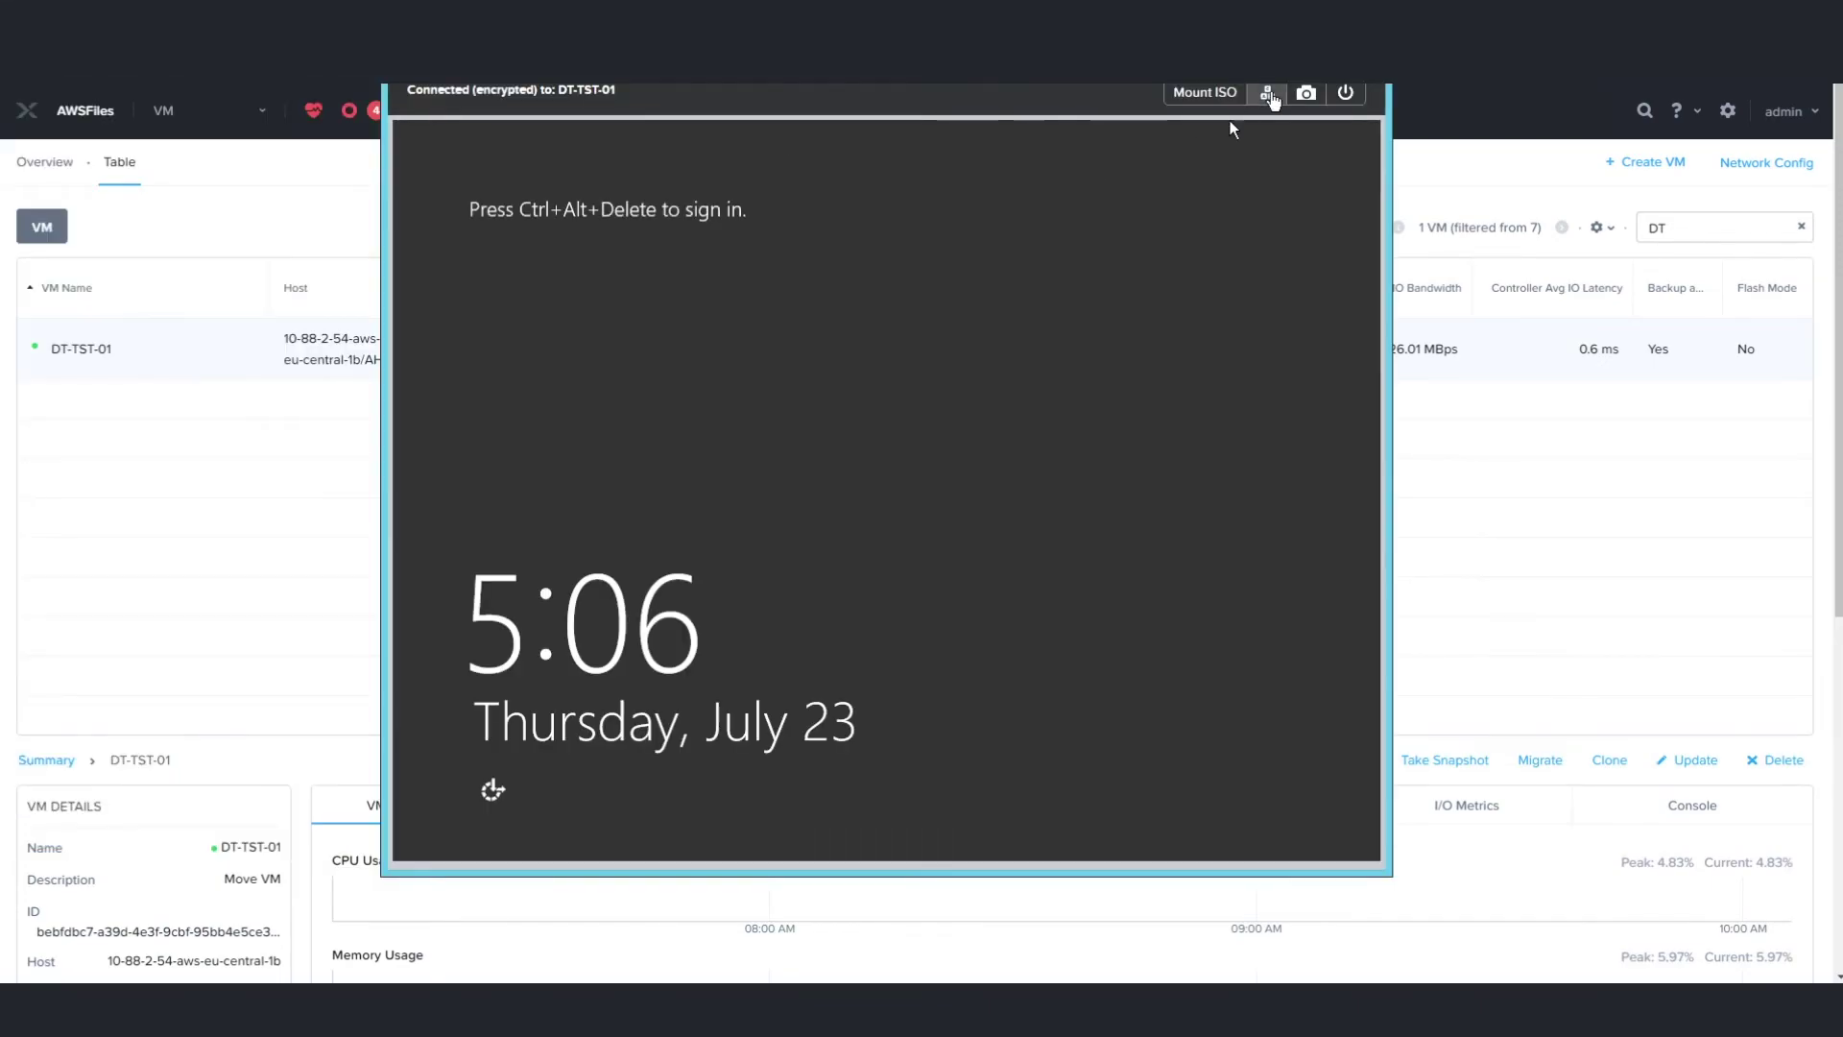
left_click(1267, 92)
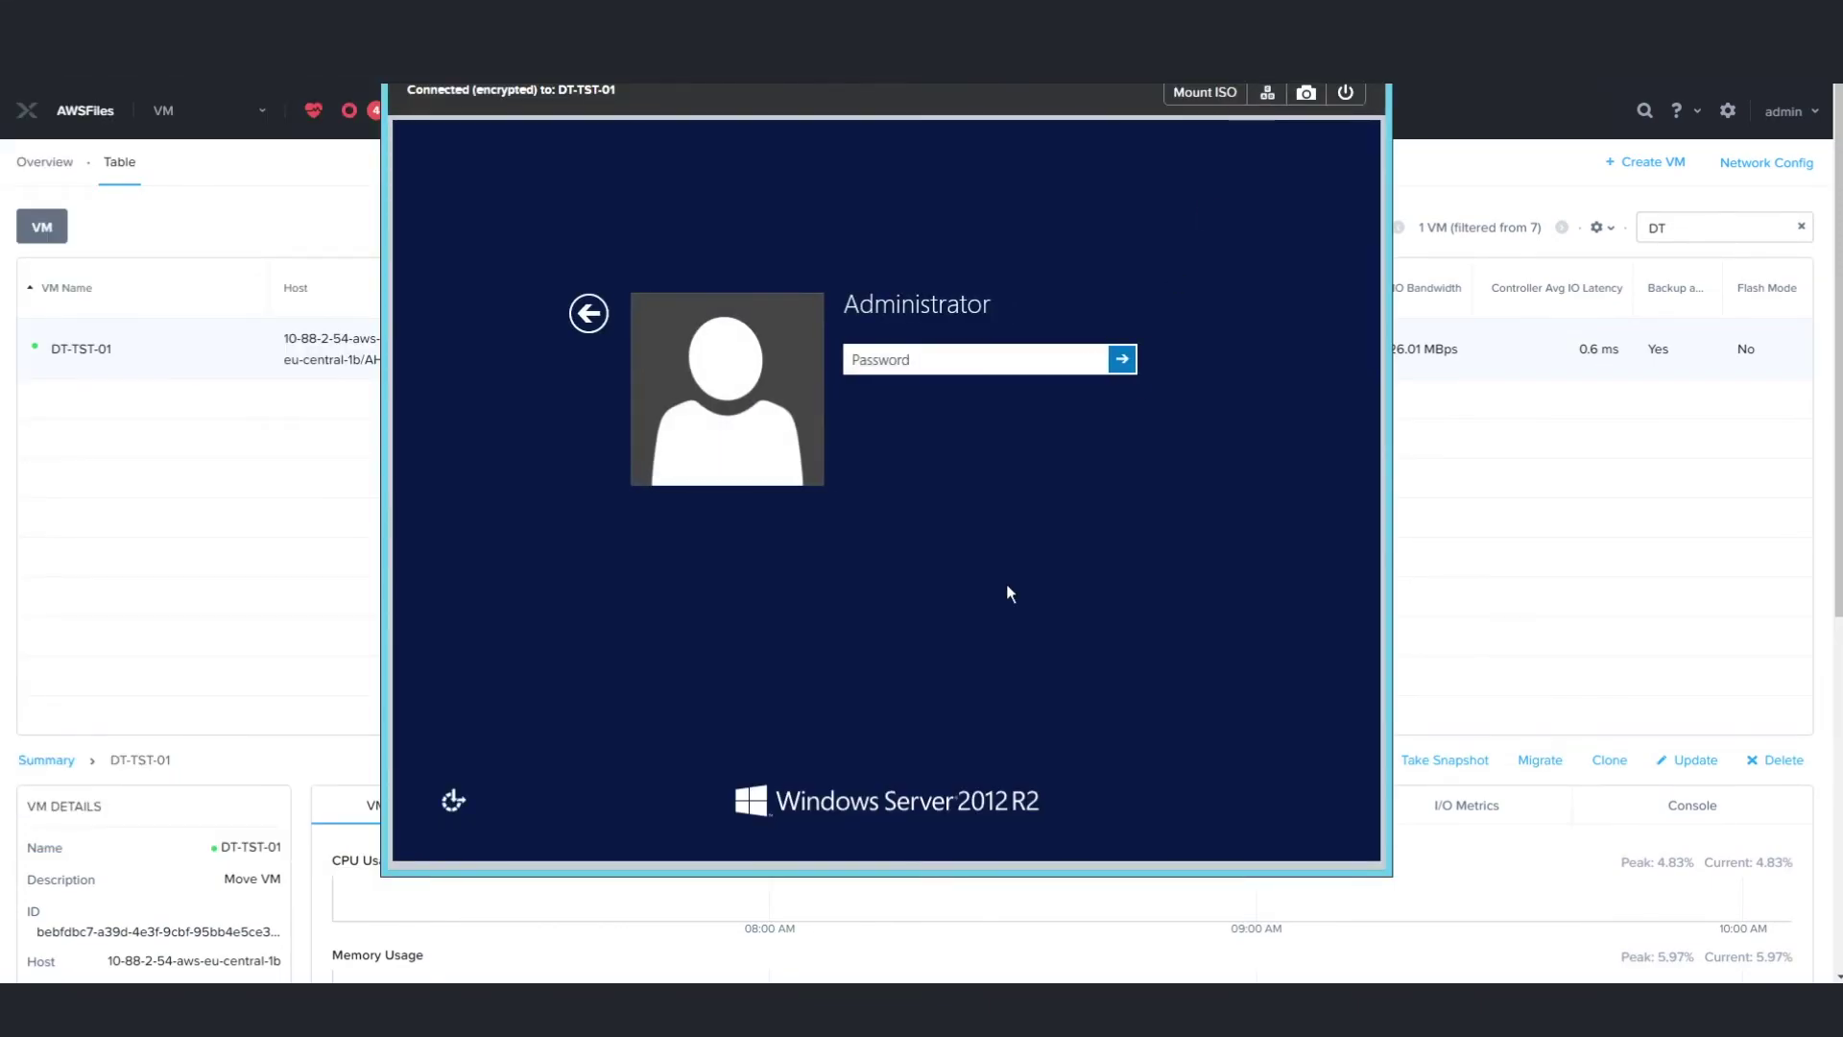
type("*********")
key("Return")
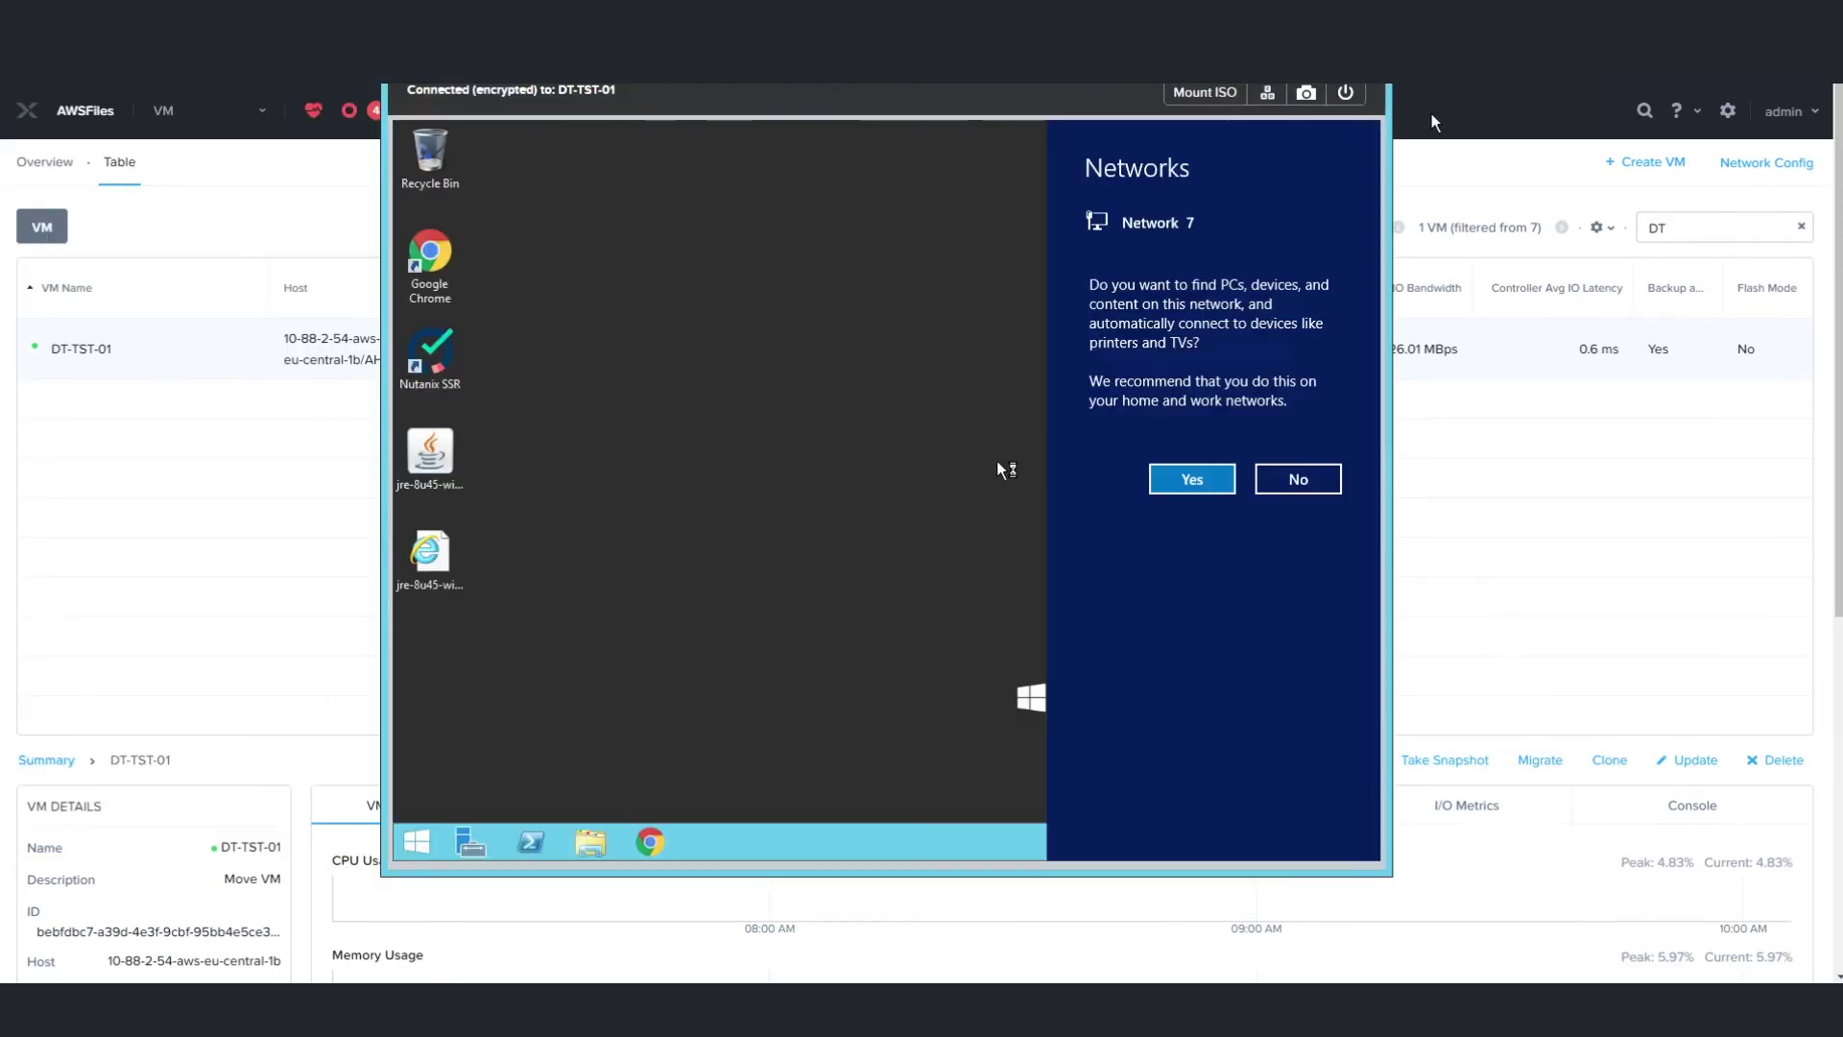
left_click(1193, 479)
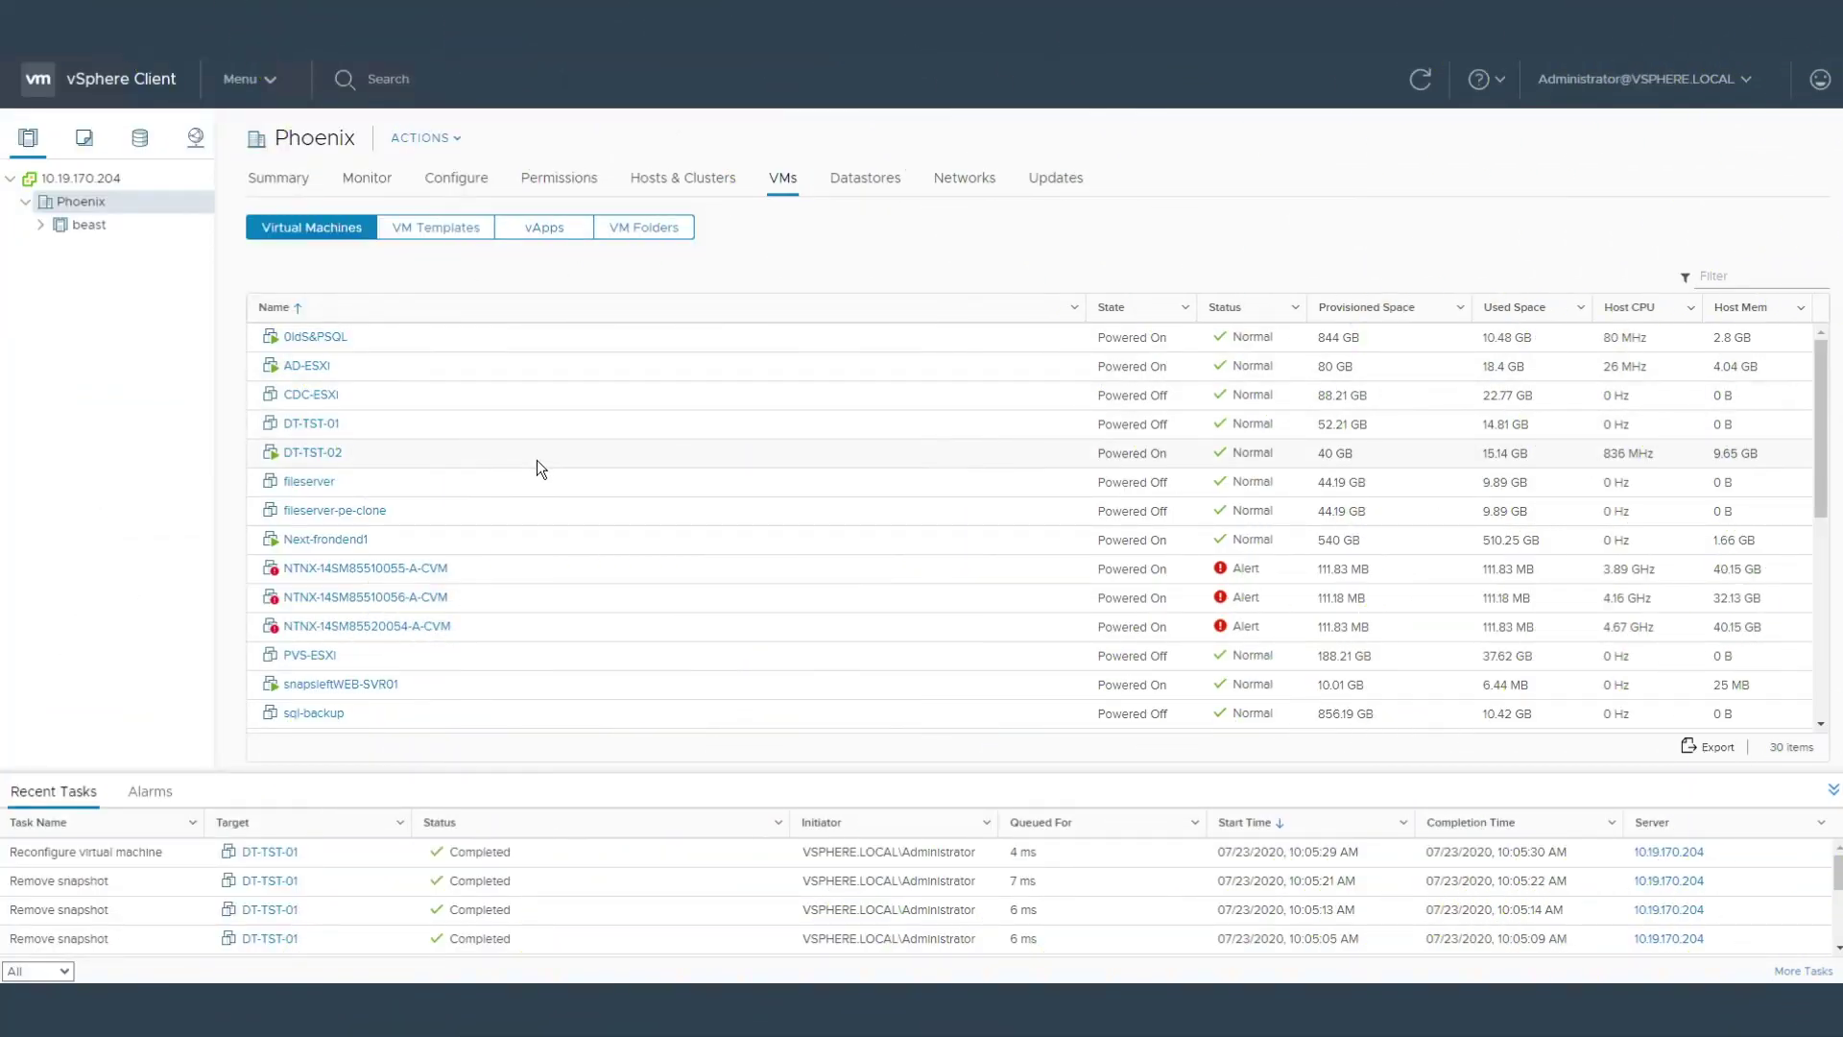
Review the source DT-TST-01's summary and hardware settings in vSphere, closing without changes
left_click(315, 424)
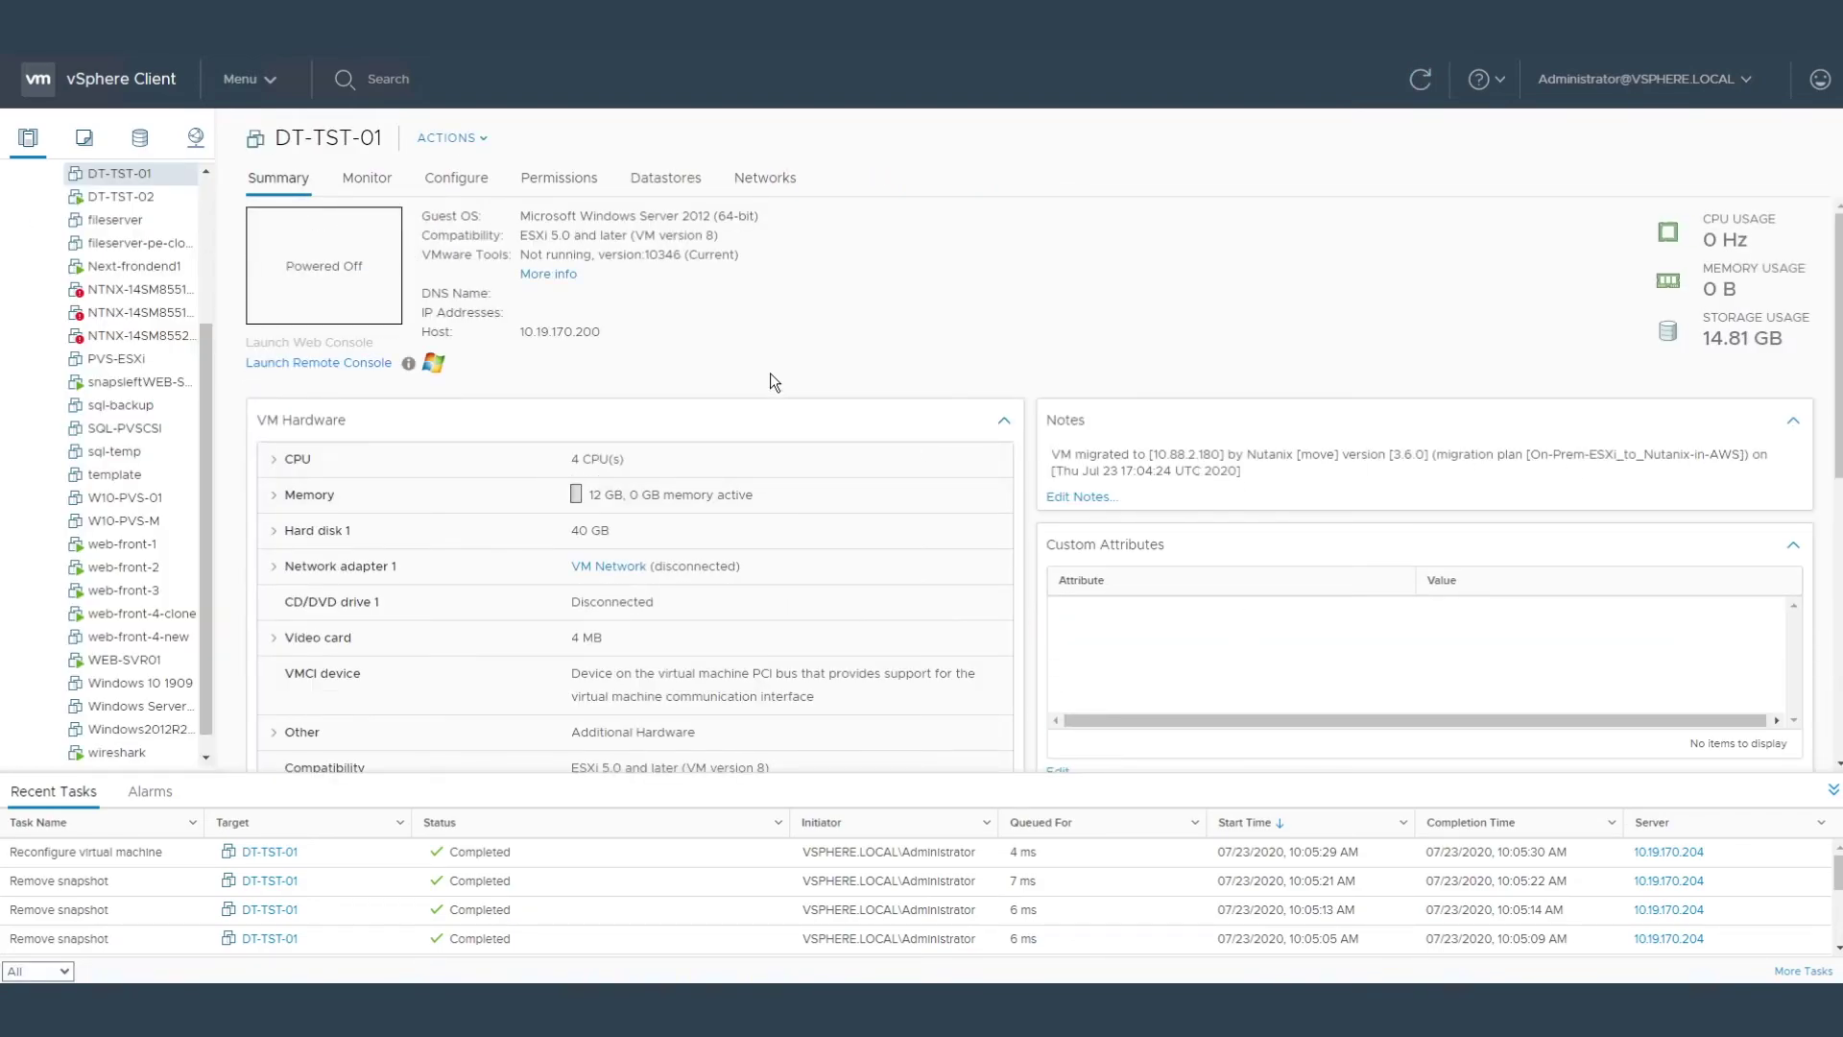
right_click(144, 174)
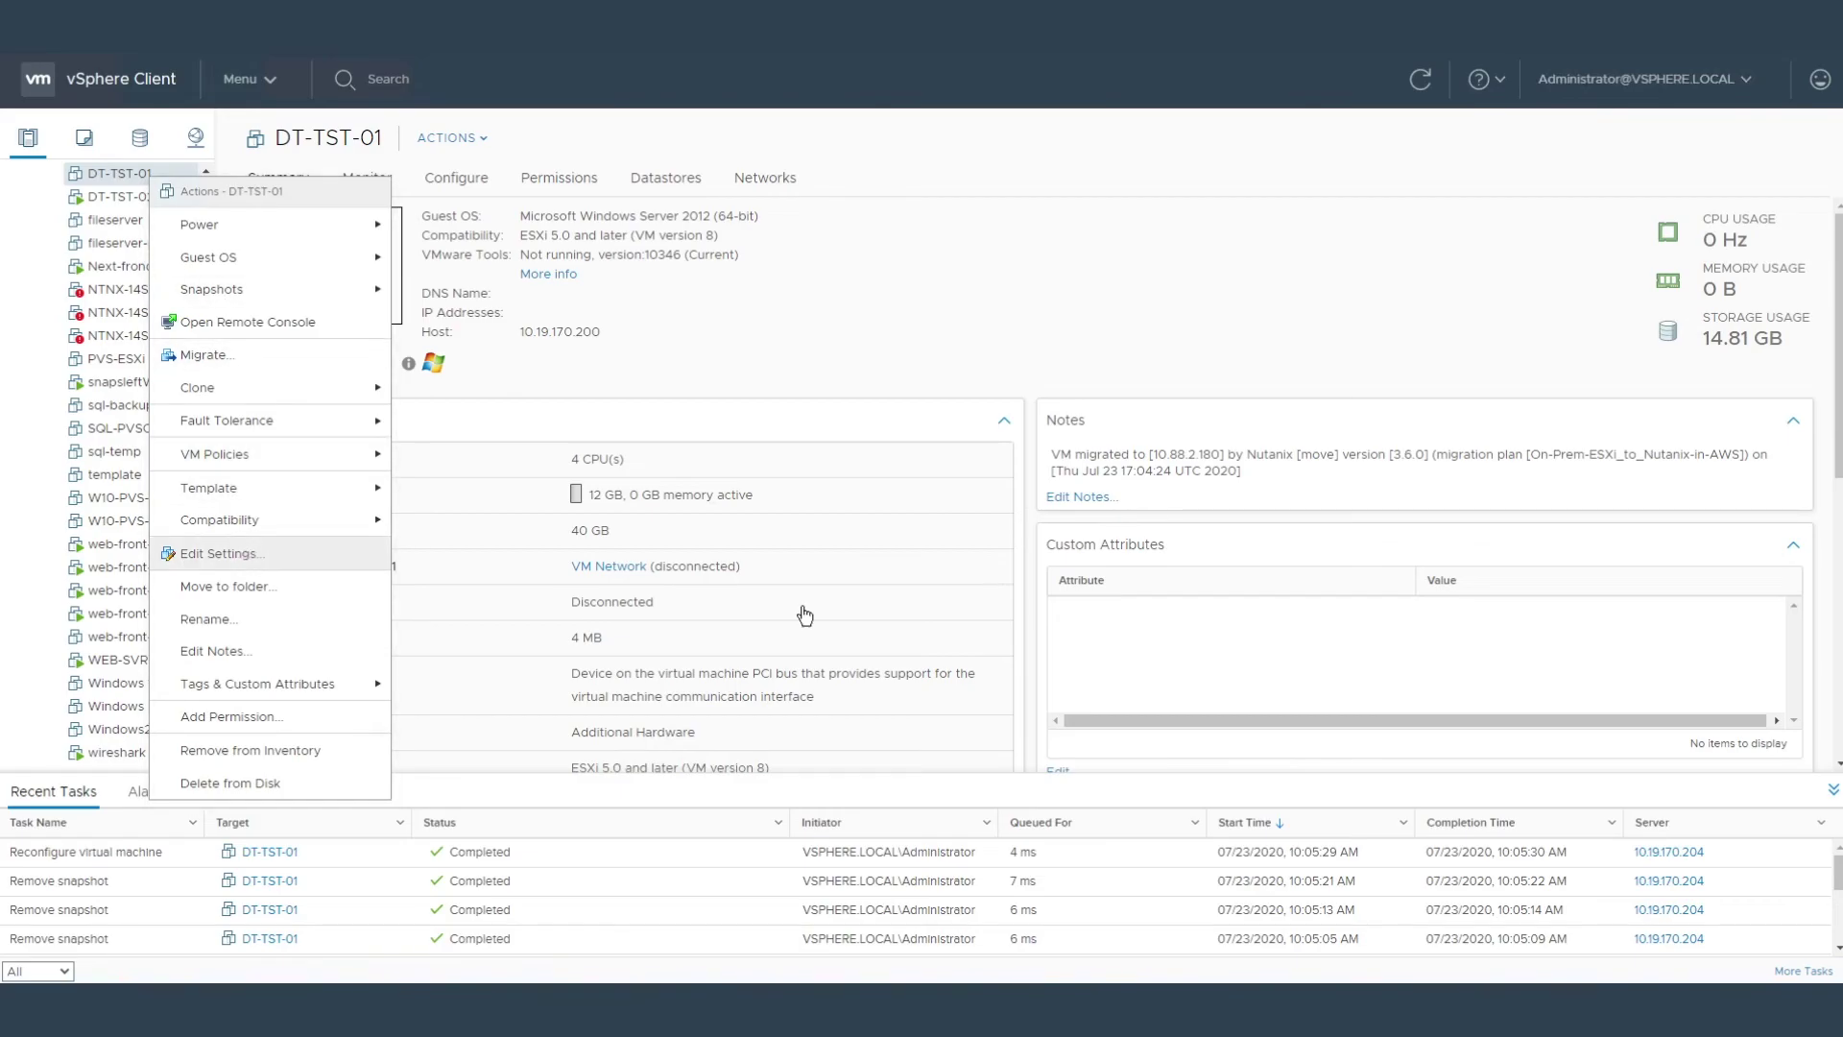
left_click(197, 554)
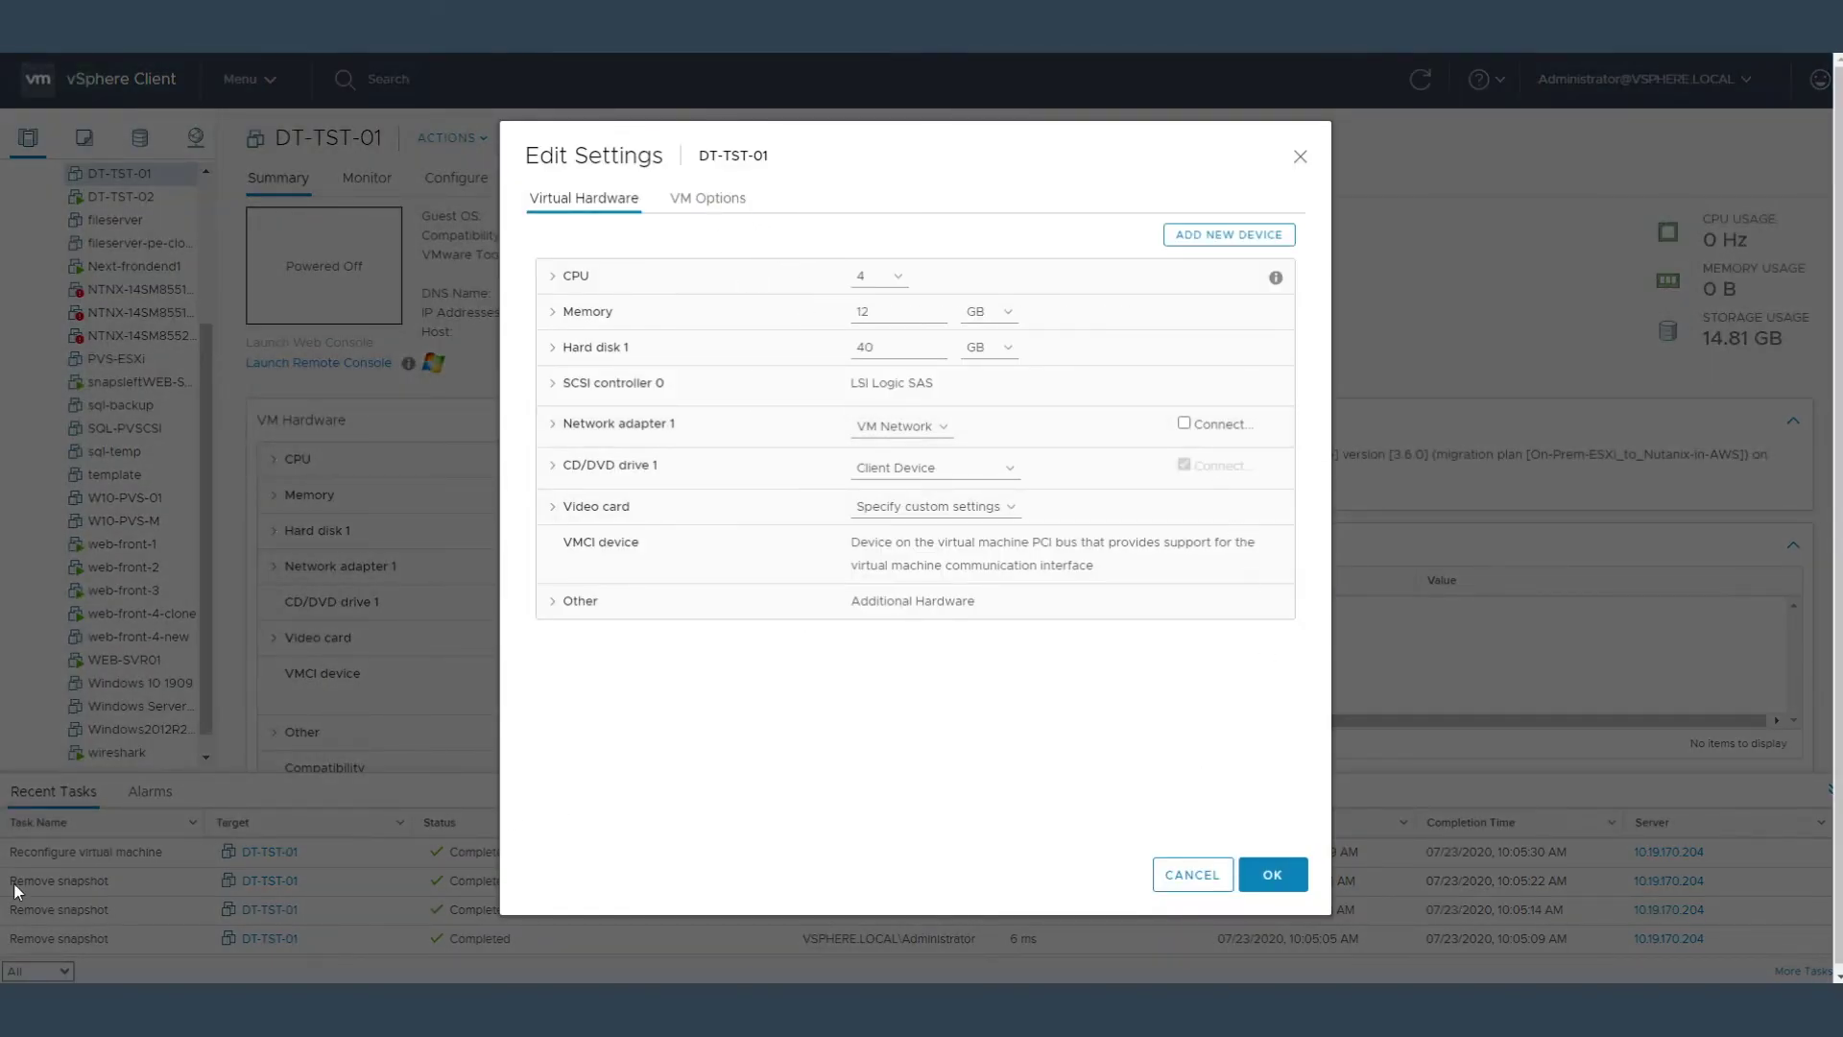
left_click(1195, 875)
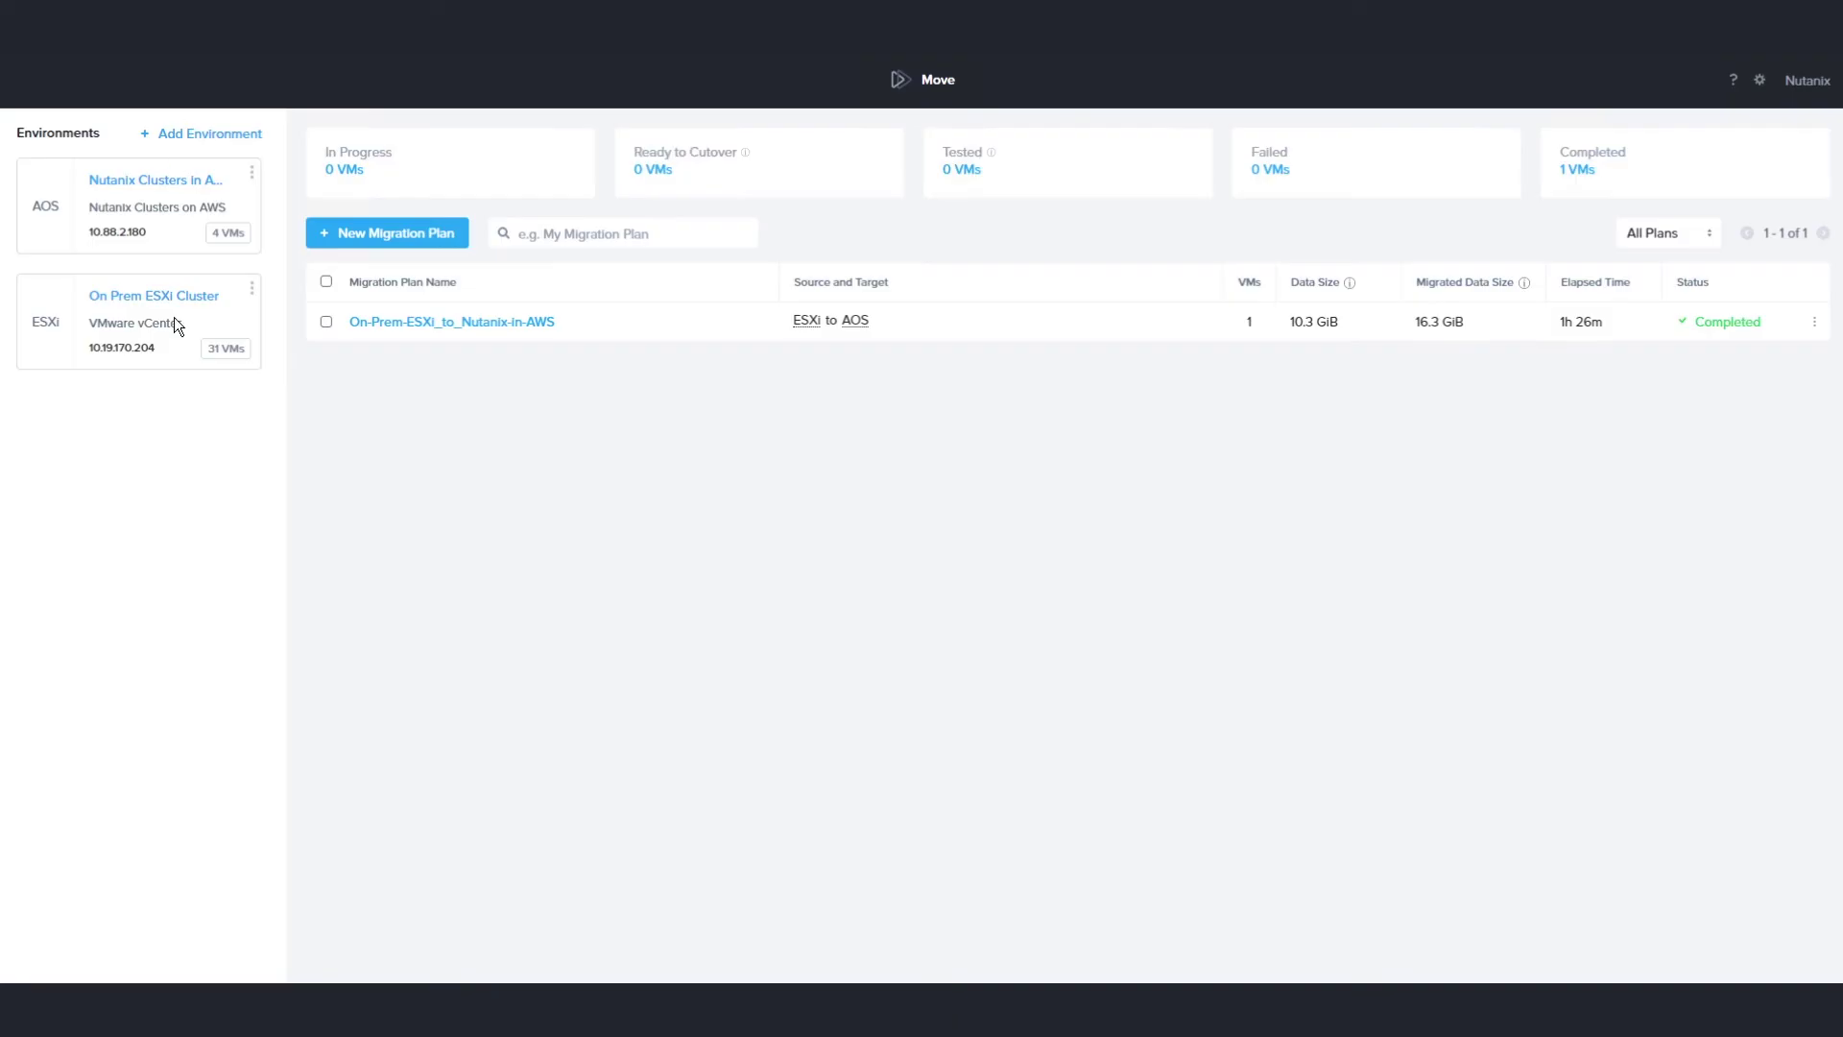
Delete the On-Prem-ESXi_to_Nutanix-in-AWS plan from its row menu and confirm the deletion
left_click(1814, 325)
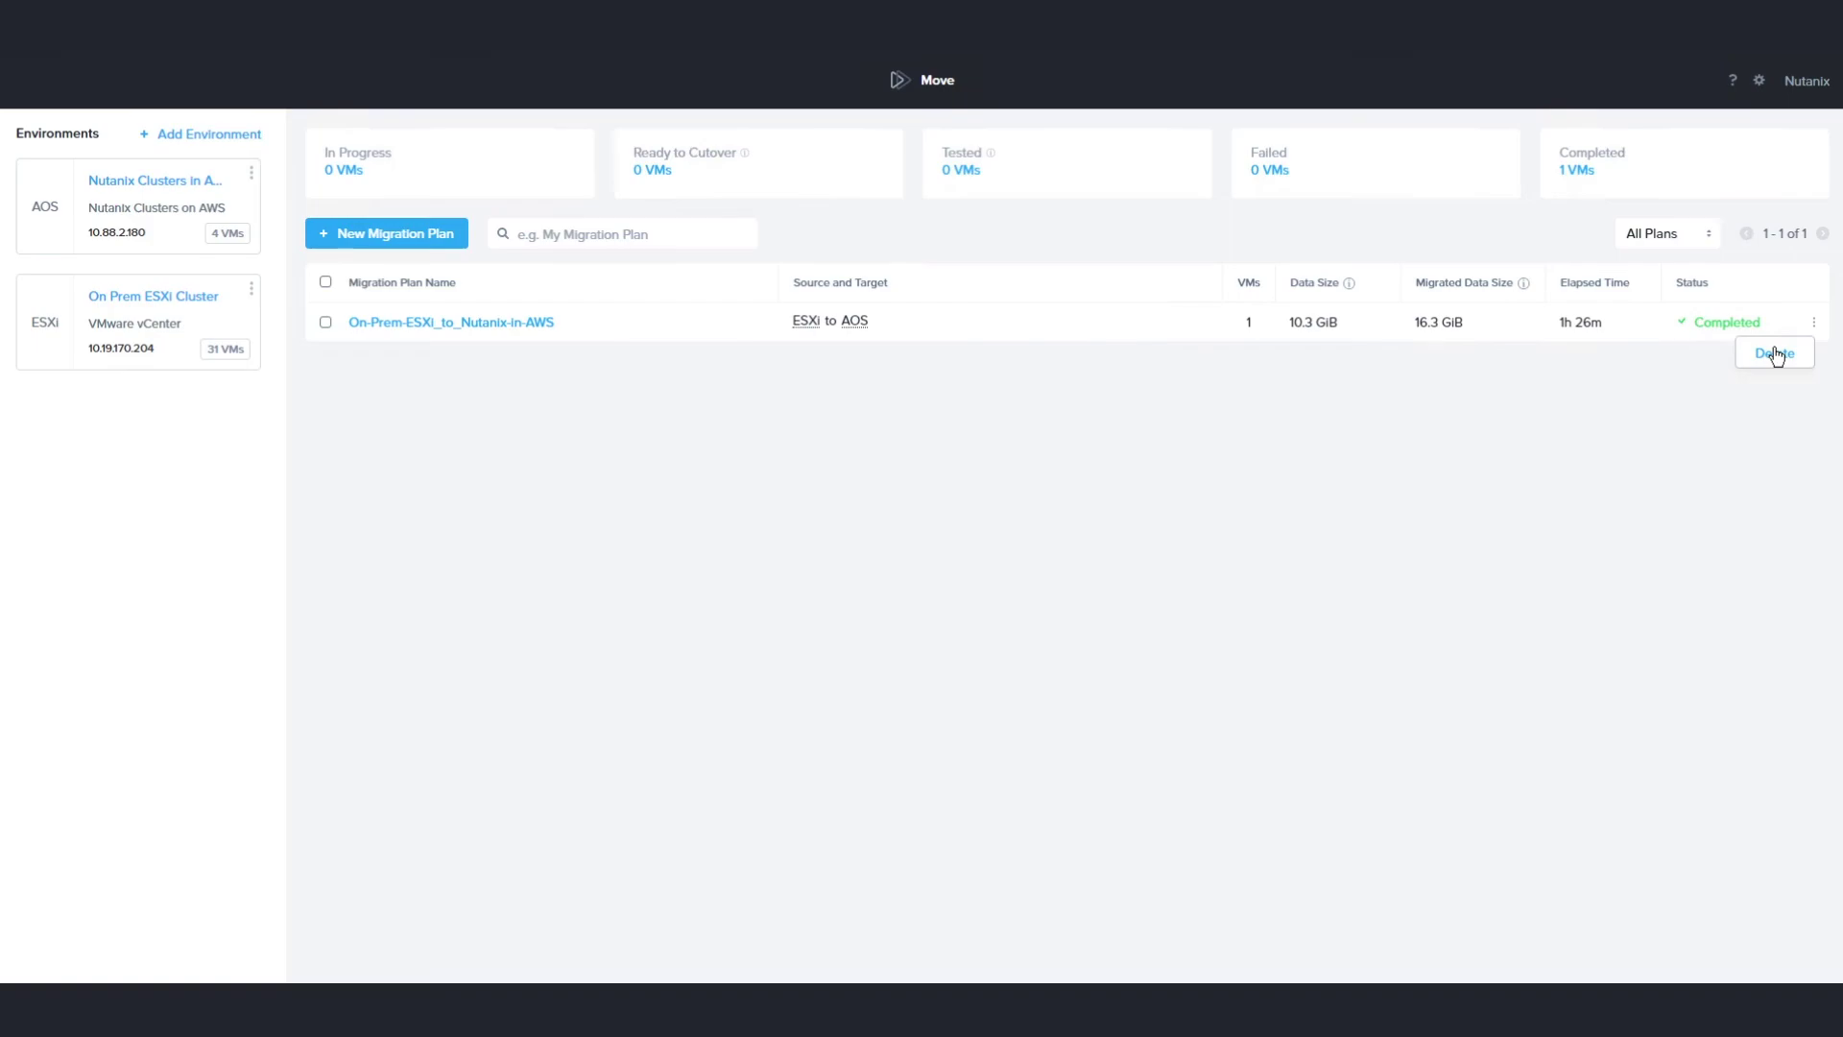
left_click(1775, 353)
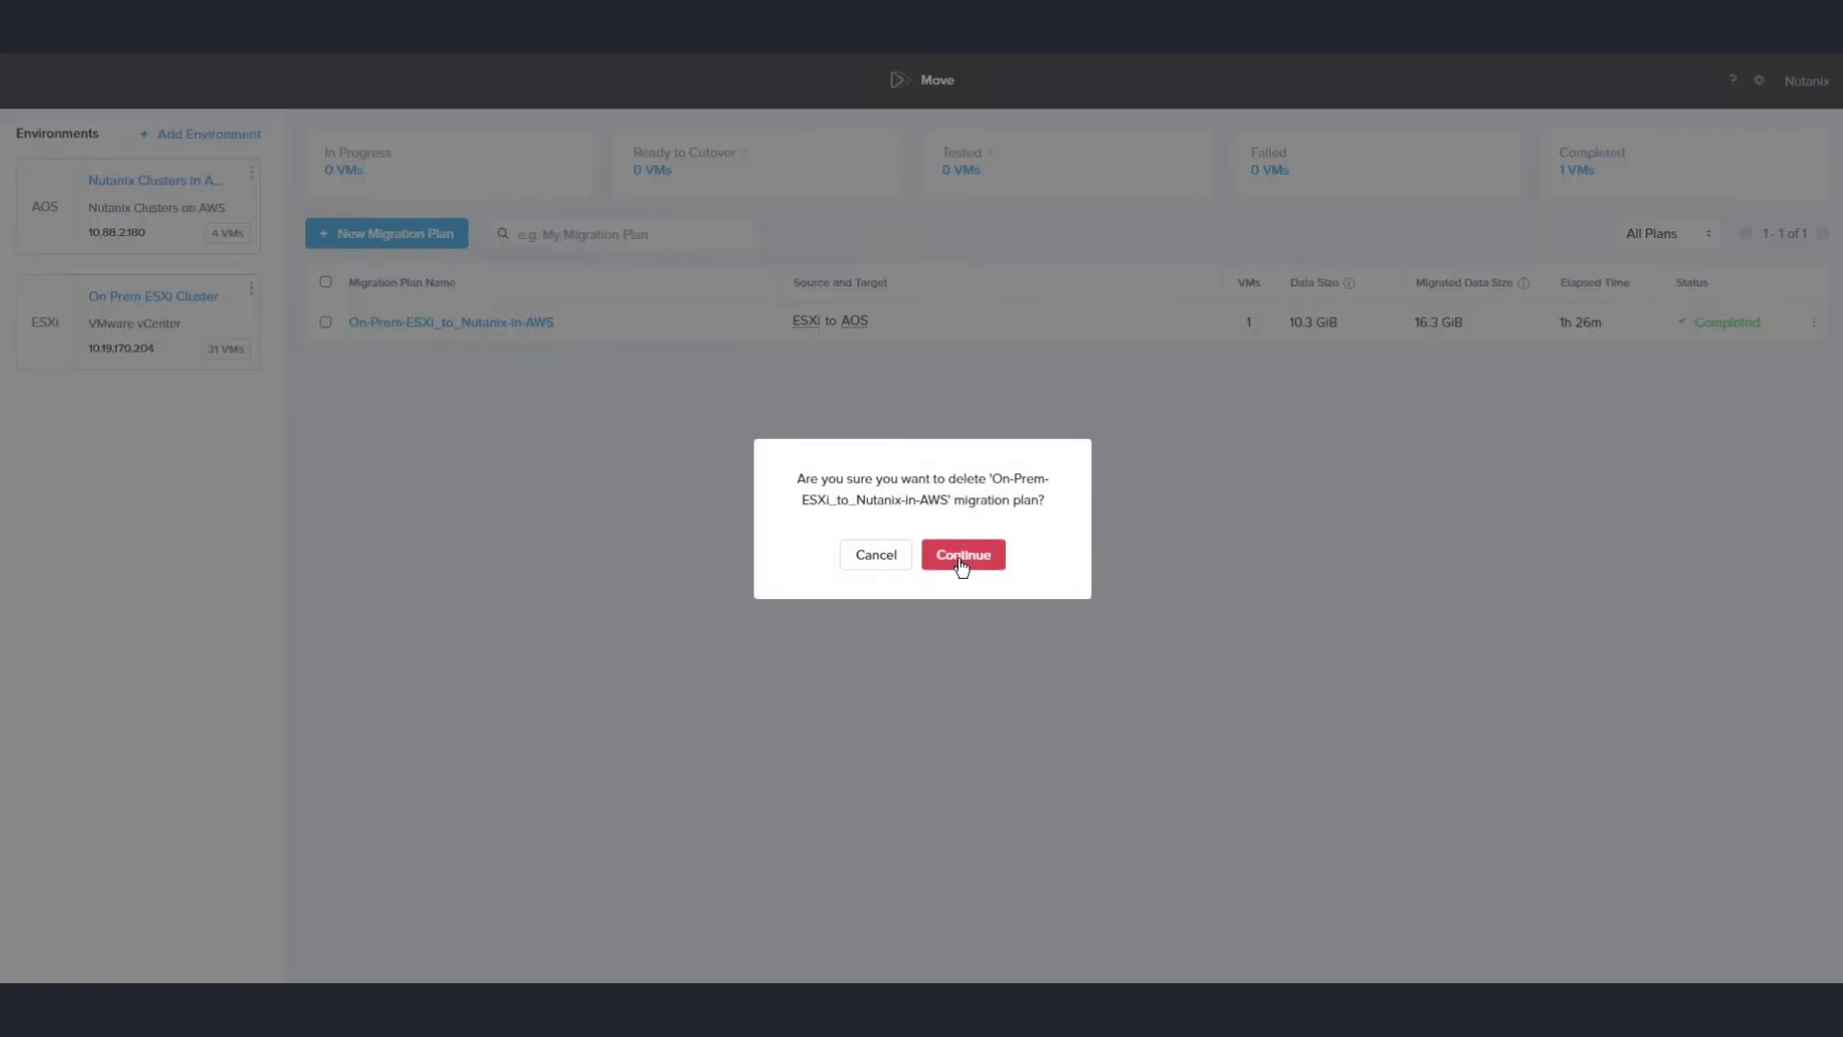
key("Return")
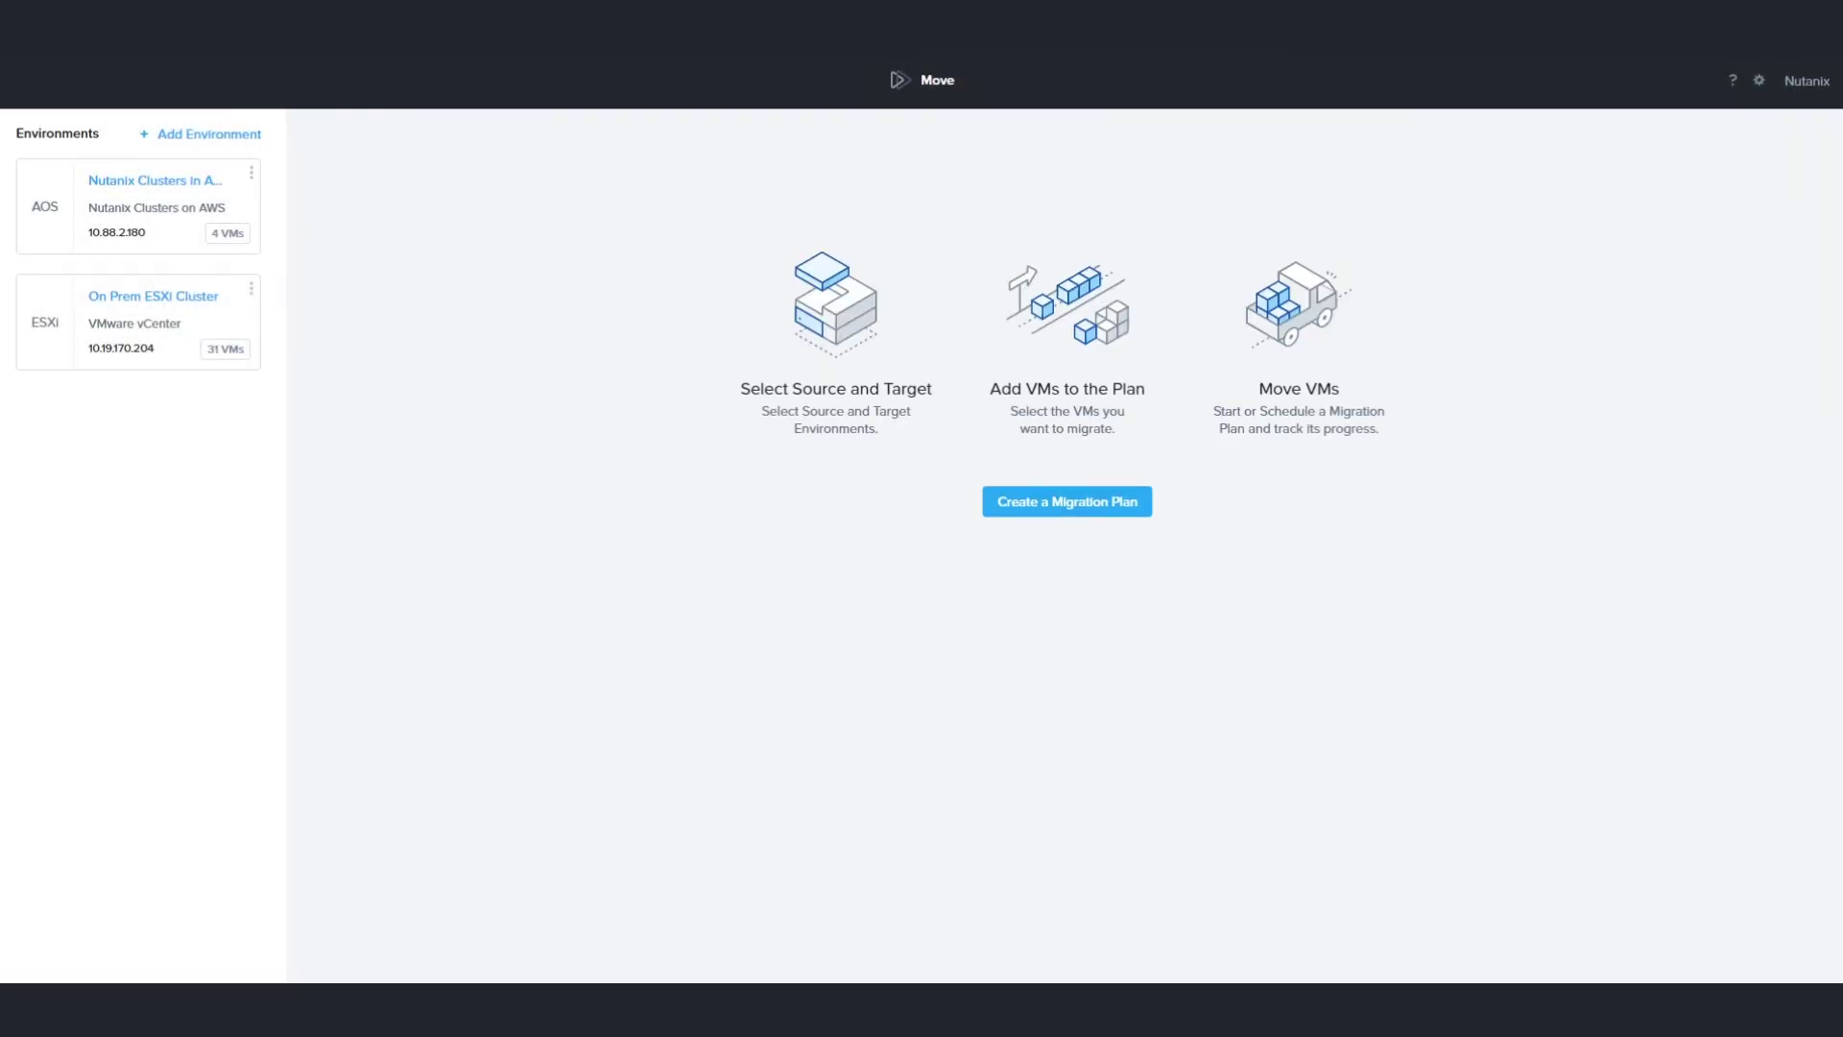